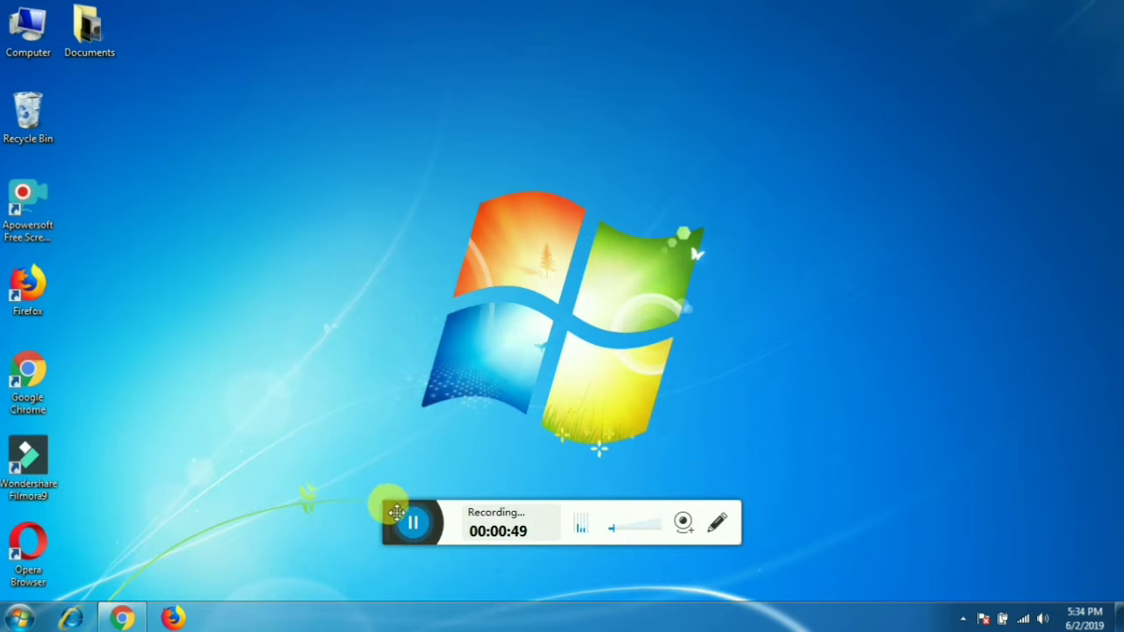
Launch Google Chrome from the Windows 7 taskbar.
{"action": "left_click_drag", "start_coordinate": [396, 512], "coordinate": [790, 570]}
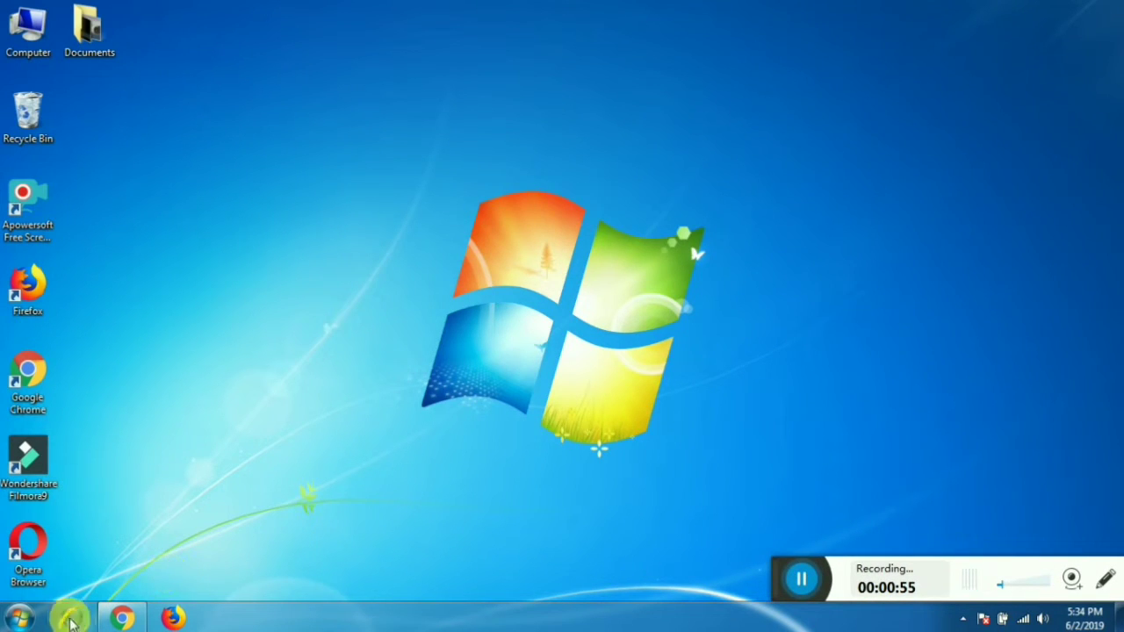
{"action": "left_click", "coordinate": [122, 618]}
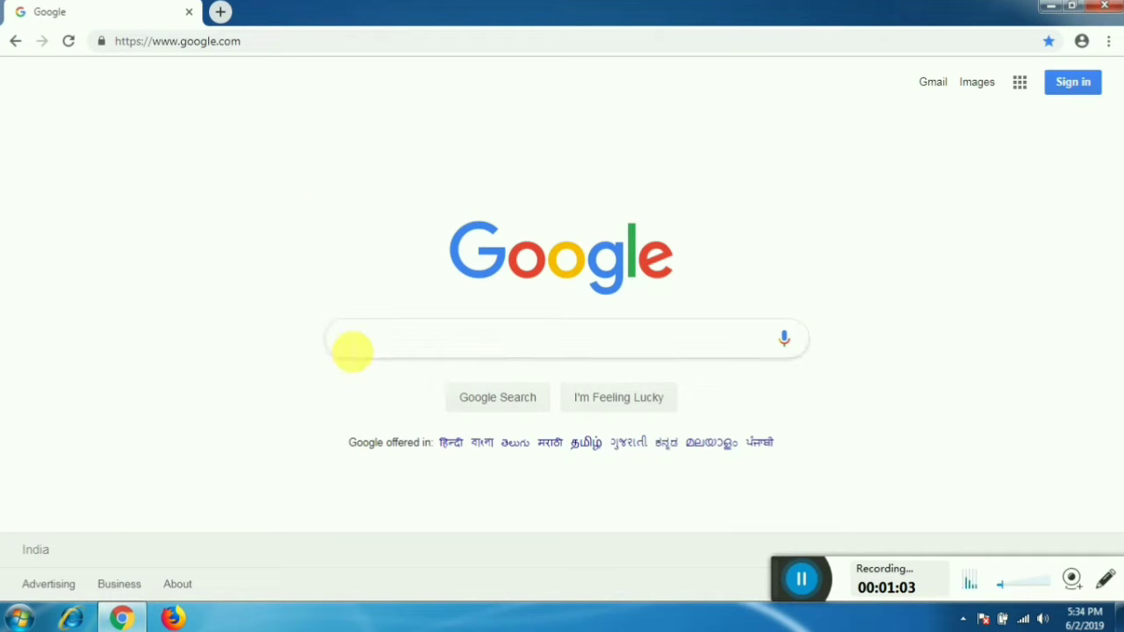
Search Google for 'wb health' using the suggested query.
{"action": "left_click", "coordinate": [353, 353]}
{"action": "type", "text": "wb"}
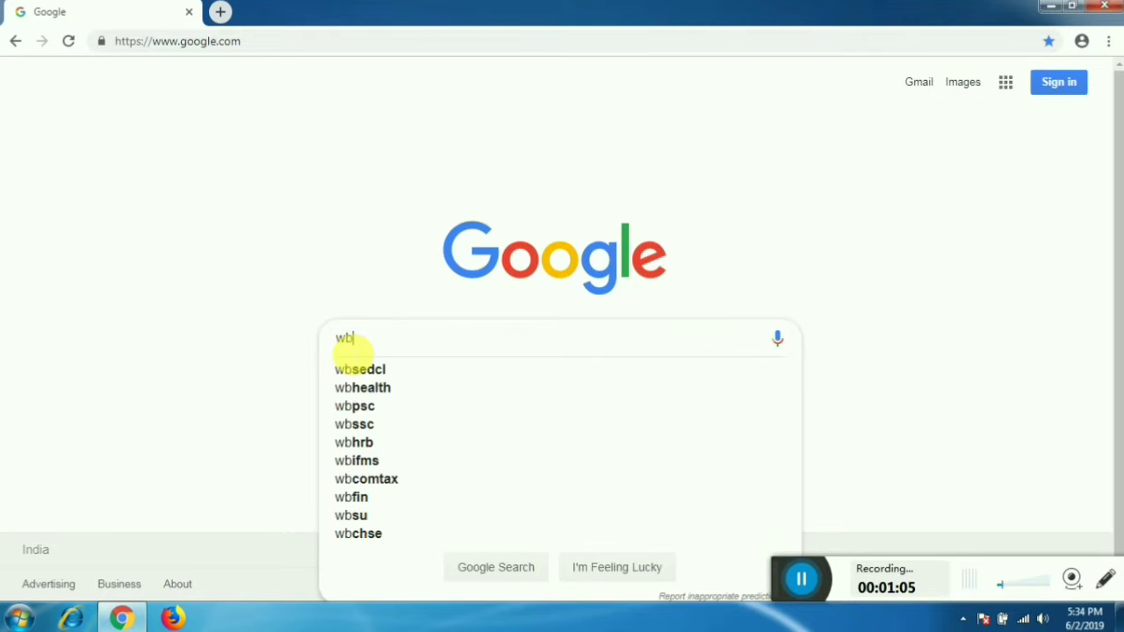
{"action": "type", "text": " heal"}
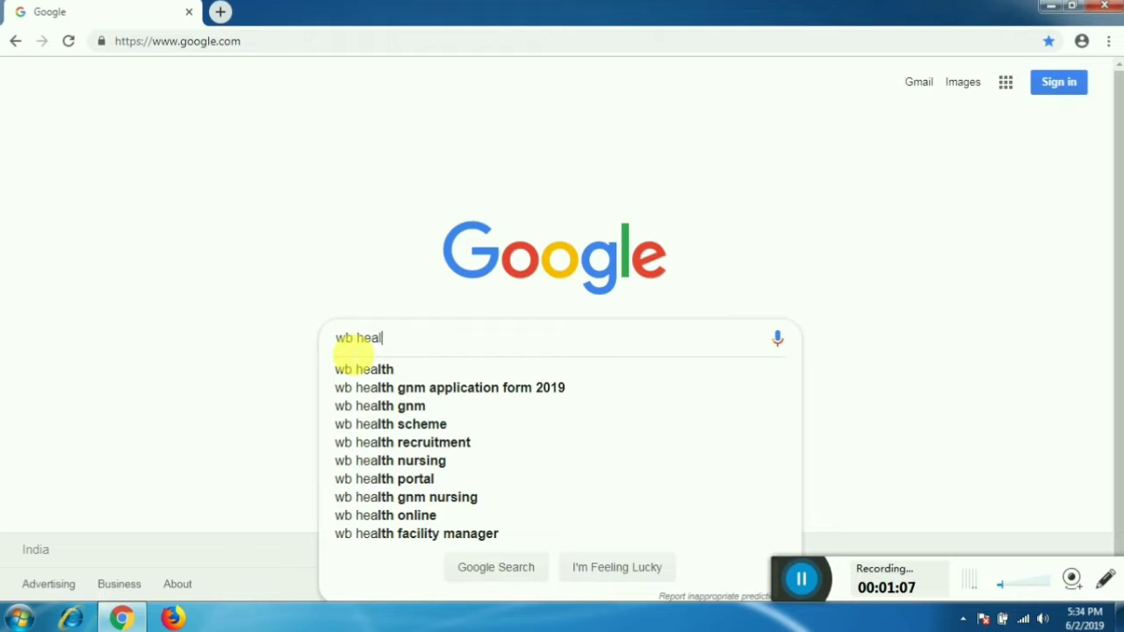
{"action": "type", "text": "th"}
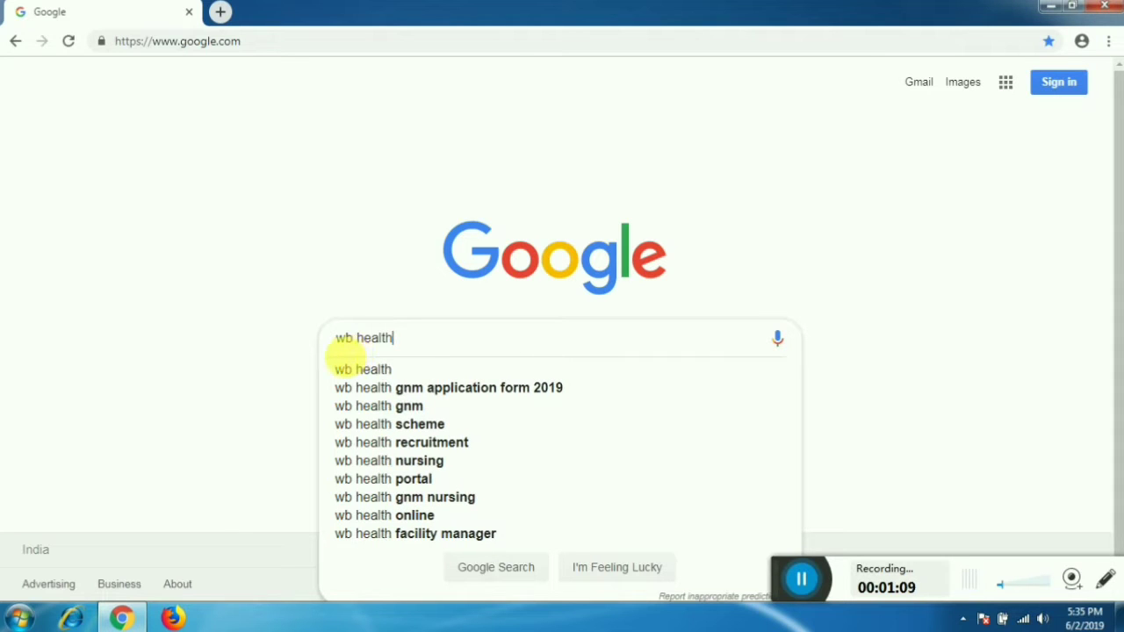
{"action": "left_click", "coordinate": [351, 363]}
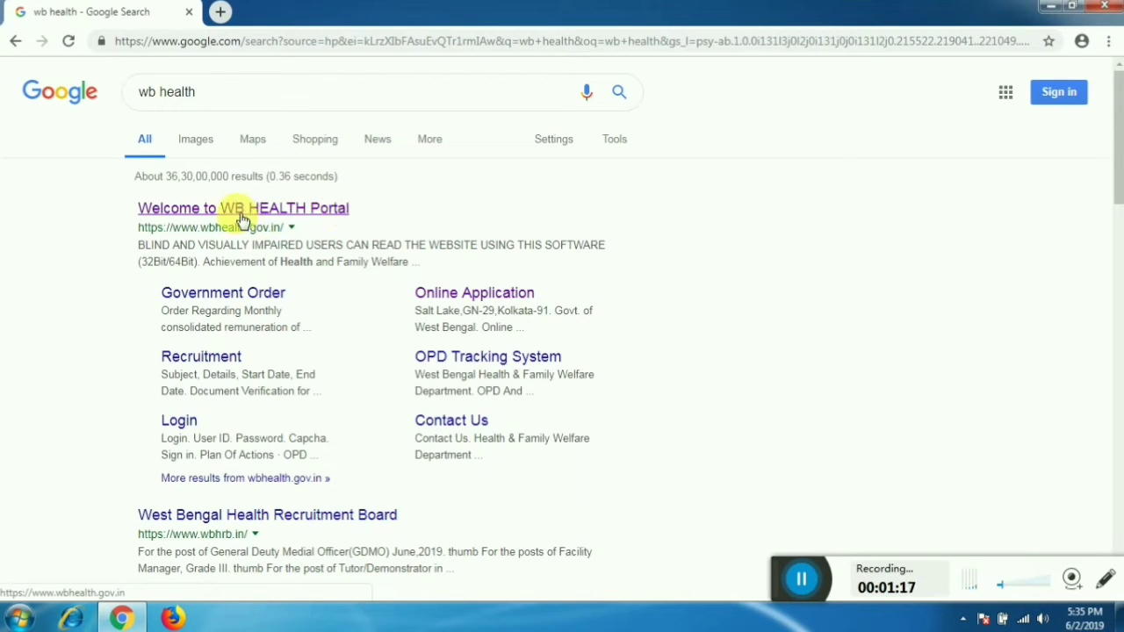
Open the 'Welcome to WB HEALTH Portal' search result at wbhealth.gov.in.
{"action": "left_click", "coordinate": [242, 218]}
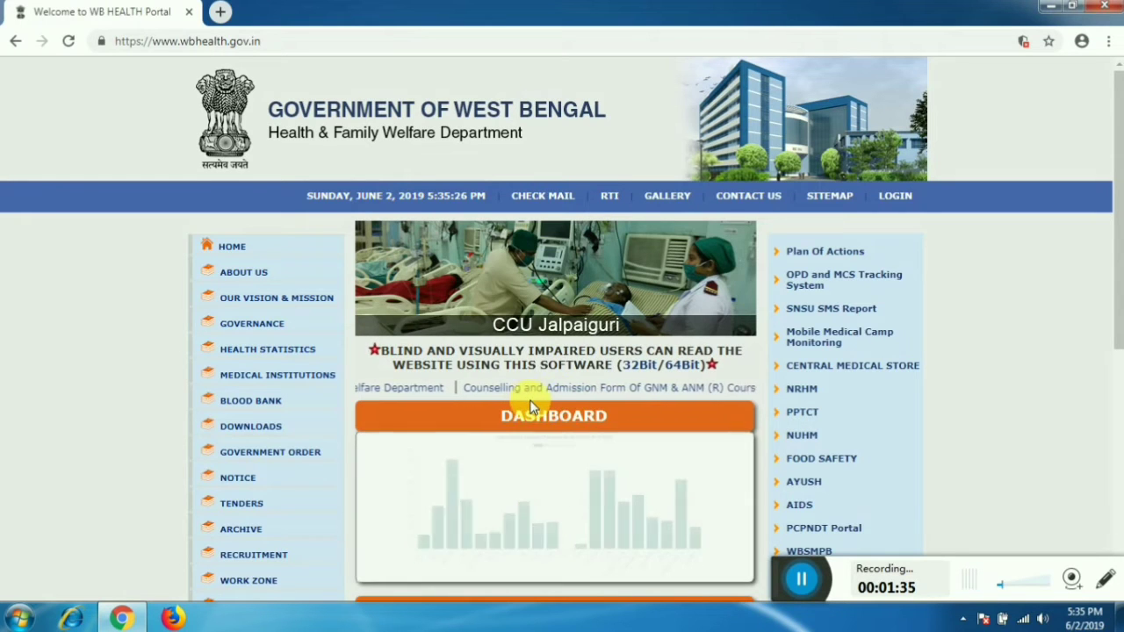
Follow the 'Counselling and Admission Form of GNM & ANM (R) Course 2019' link.
{"action": "left_click", "coordinate": [586, 393]}
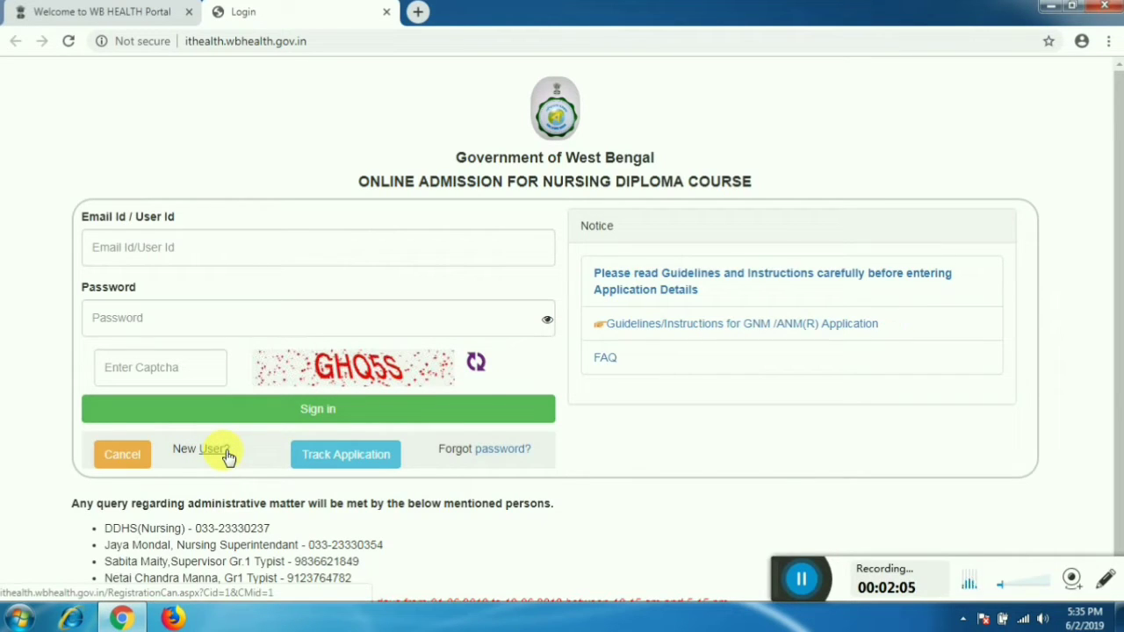
Start a new-user registration and answer Yes to passing H.S and scoring 40% in English.
{"action": "left_click", "coordinate": [216, 449]}
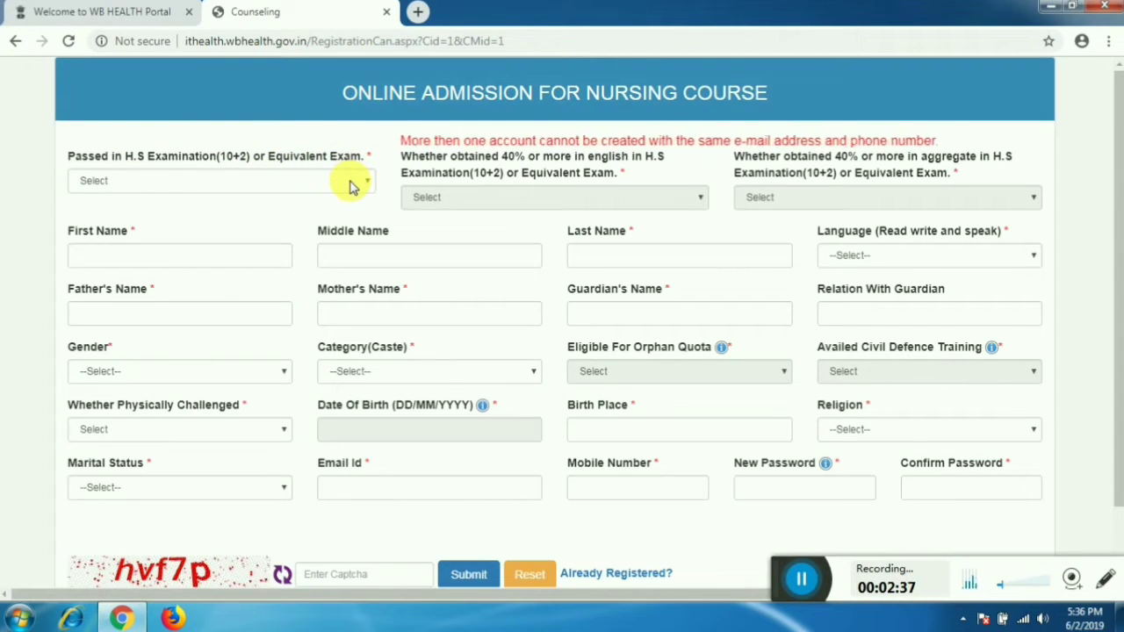
{"action": "left_click", "coordinate": [351, 187]}
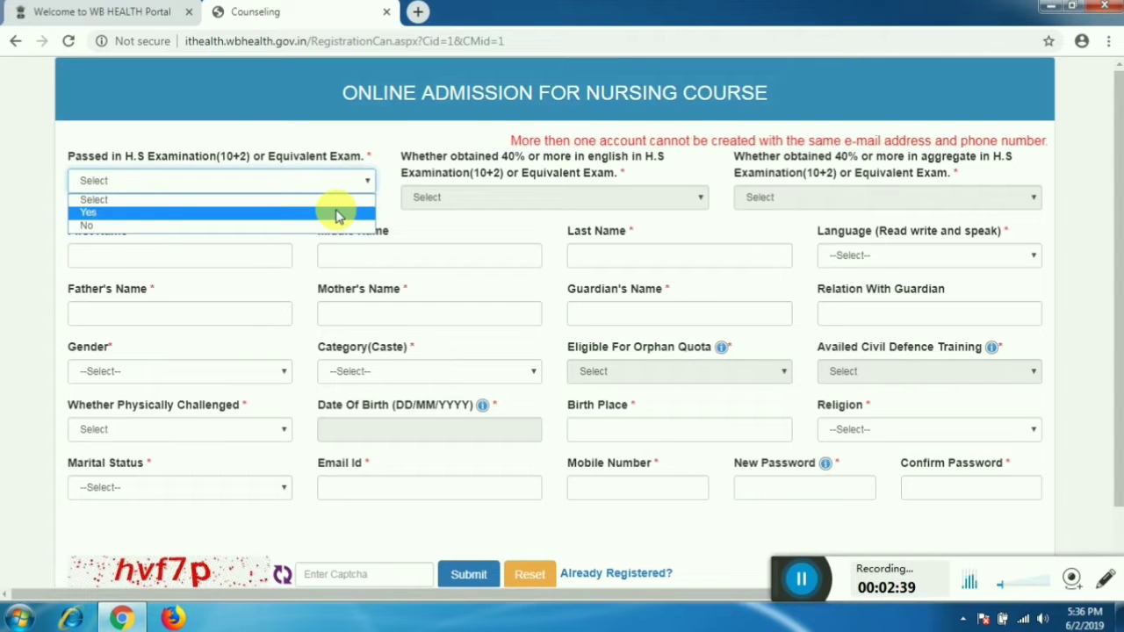
{"action": "left_click", "coordinate": [335, 212]}
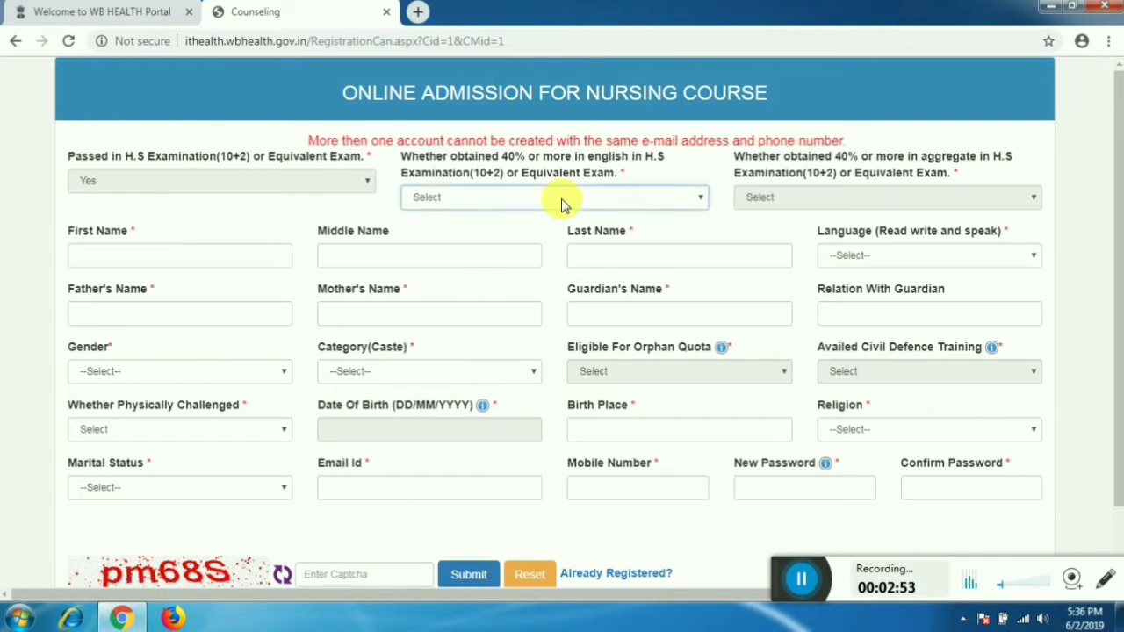
{"action": "left_click", "coordinate": [551, 201]}
{"action": "left_click", "coordinate": [549, 232]}
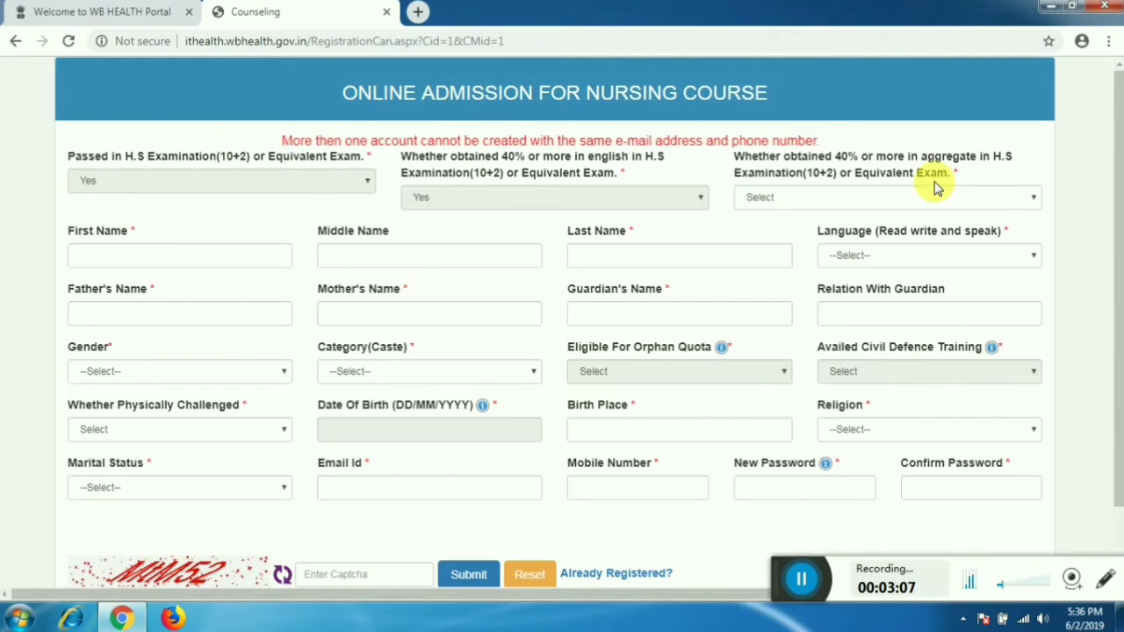
{"action": "left_click", "coordinate": [973, 201]}
Answer Yes for 40% aggregate, enter the applicant's first and last name, and choose BENGALI /NEPALI.
{"action": "left_click", "coordinate": [970, 230]}
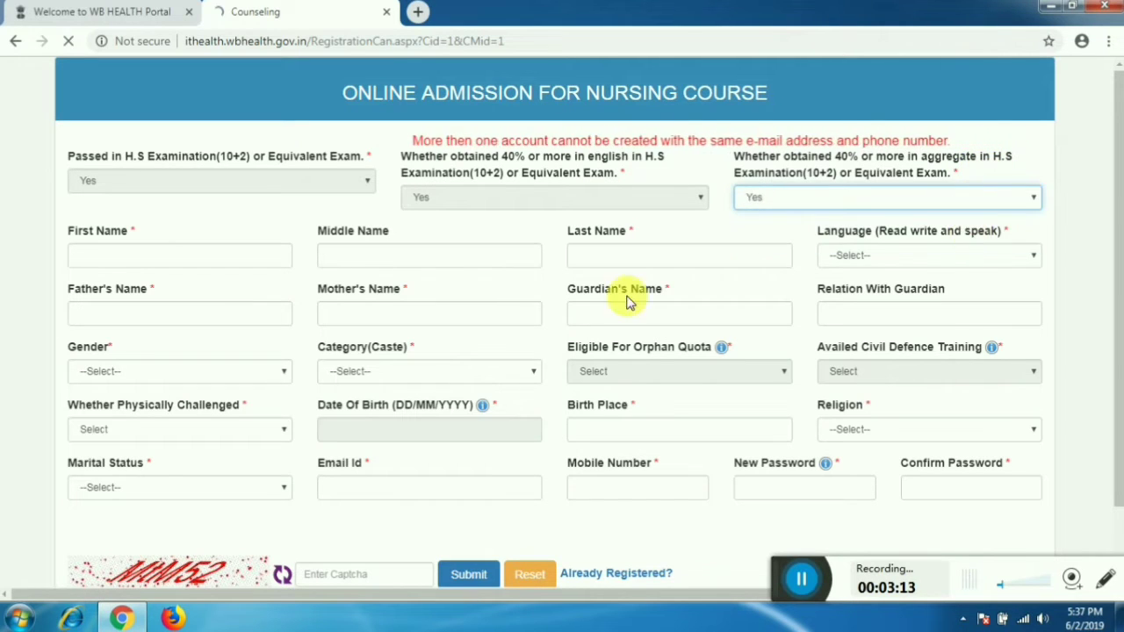
{"action": "left_click", "coordinate": [238, 256]}
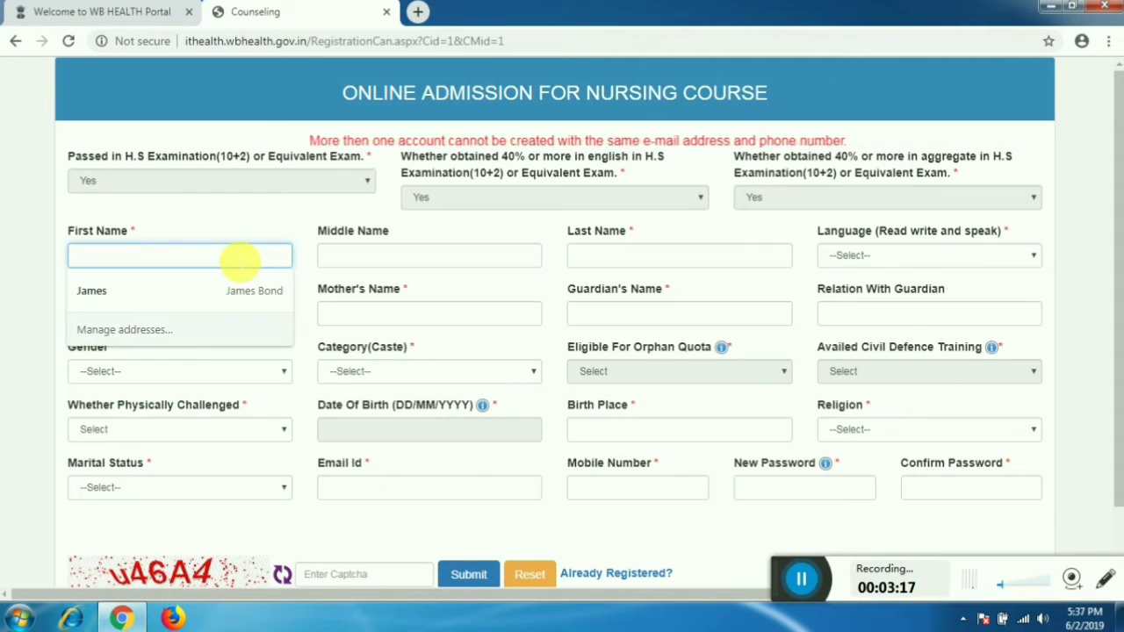
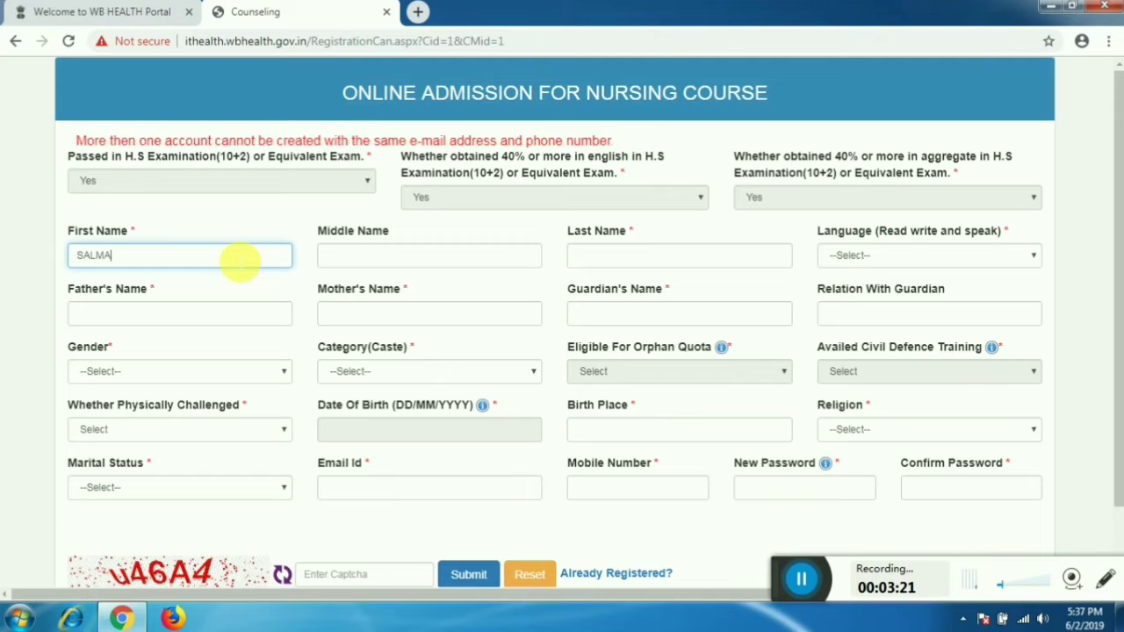
{"action": "key", "text": "Tab"}
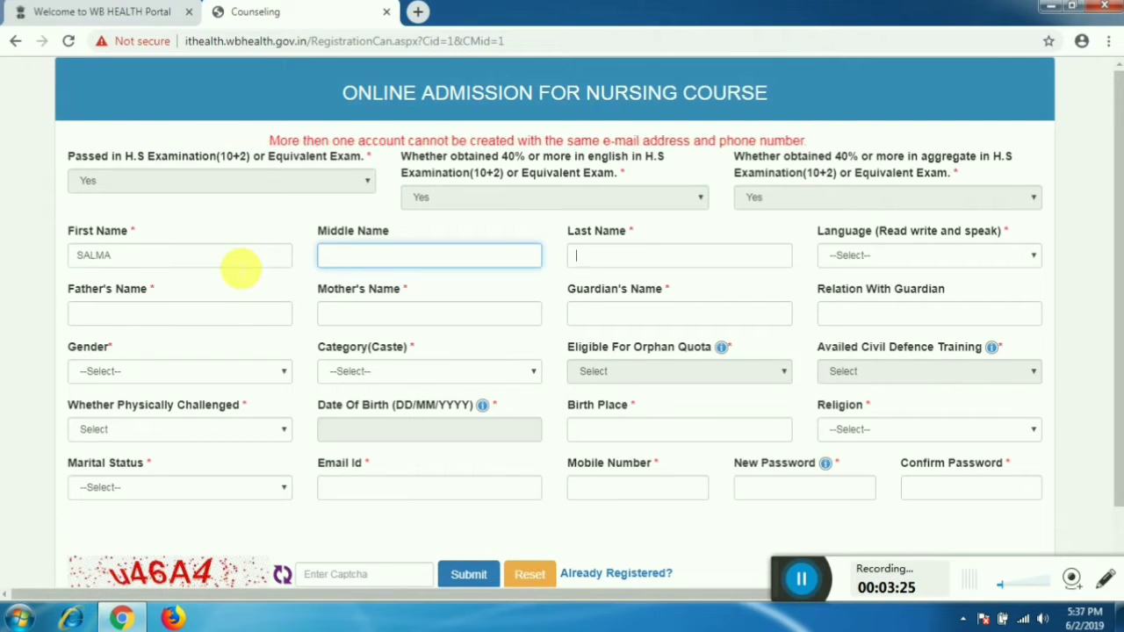
{"action": "key", "text": "Tab"}
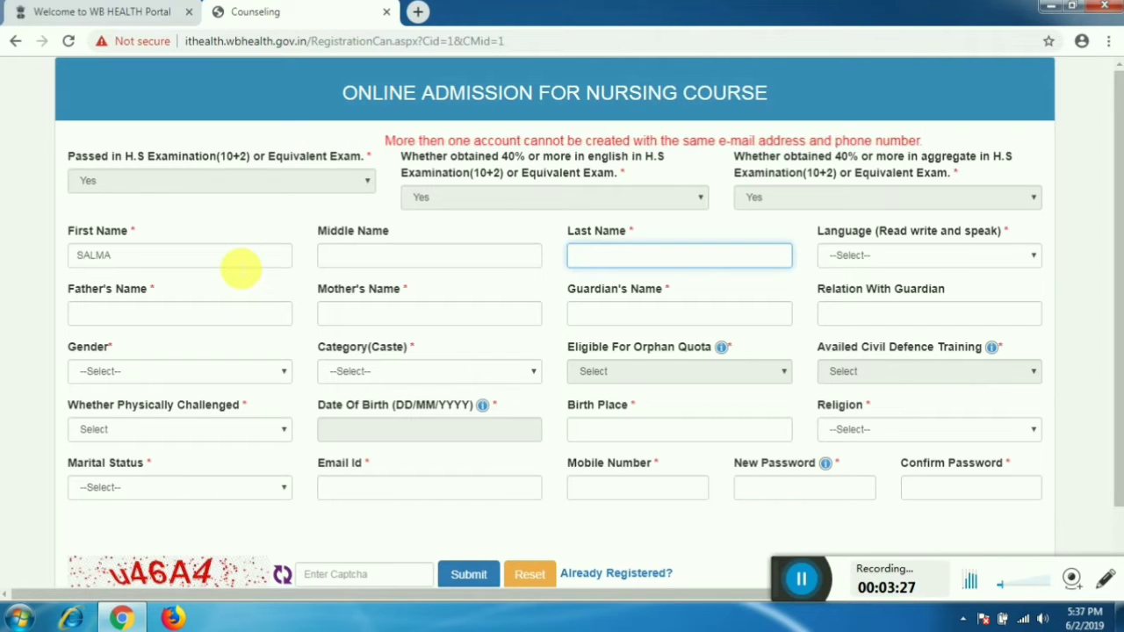
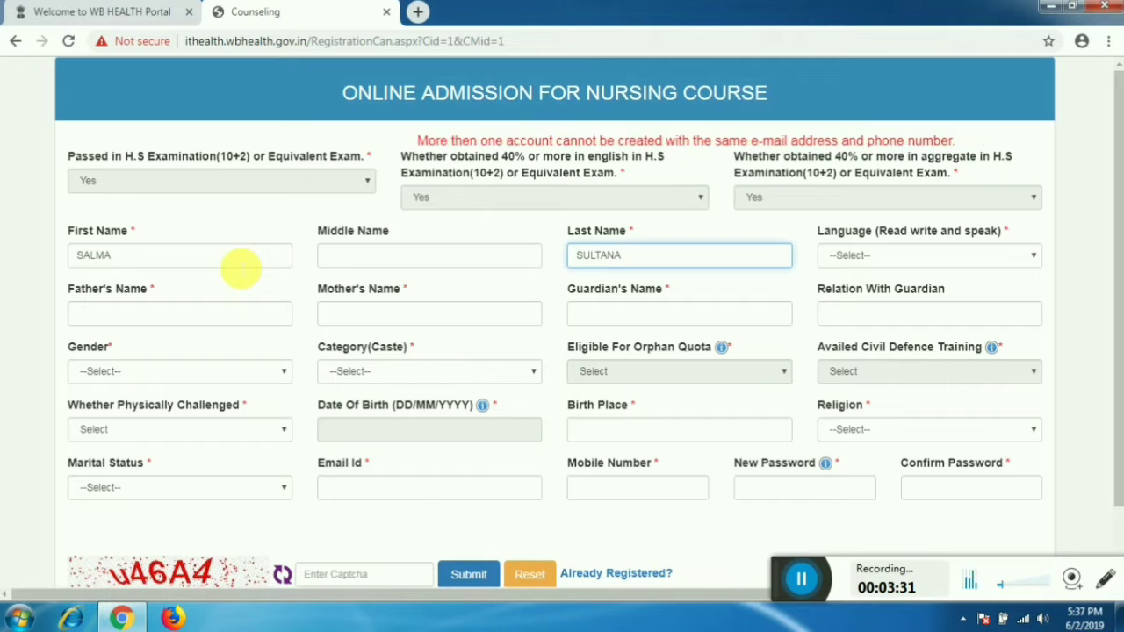
{"action": "key", "text": "Tab"}
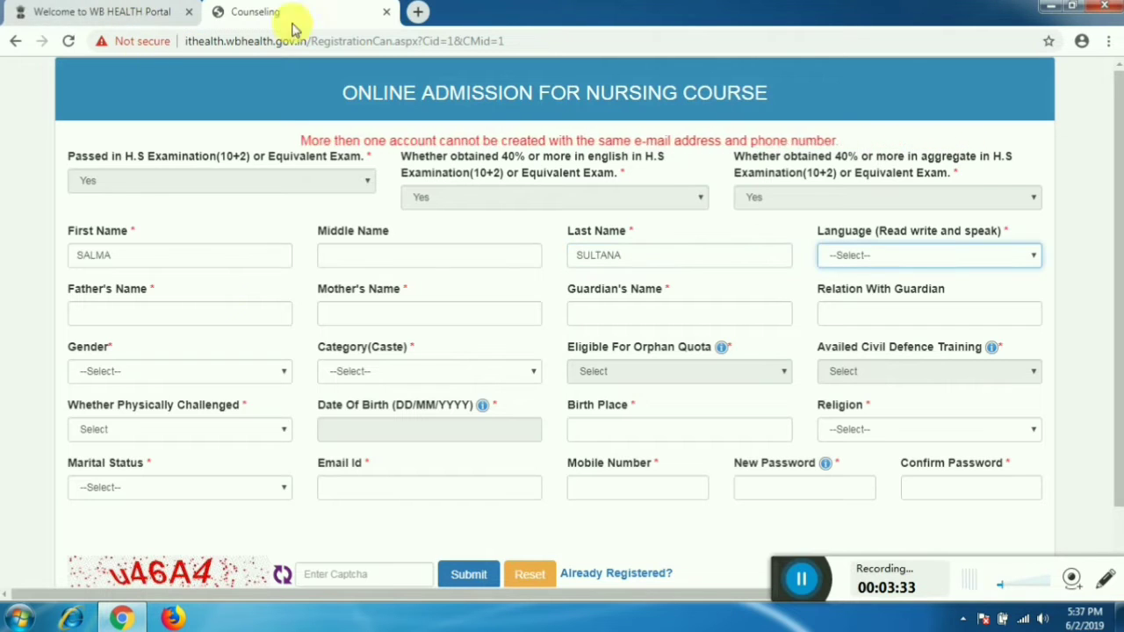
{"action": "left_click", "coordinate": [968, 263]}
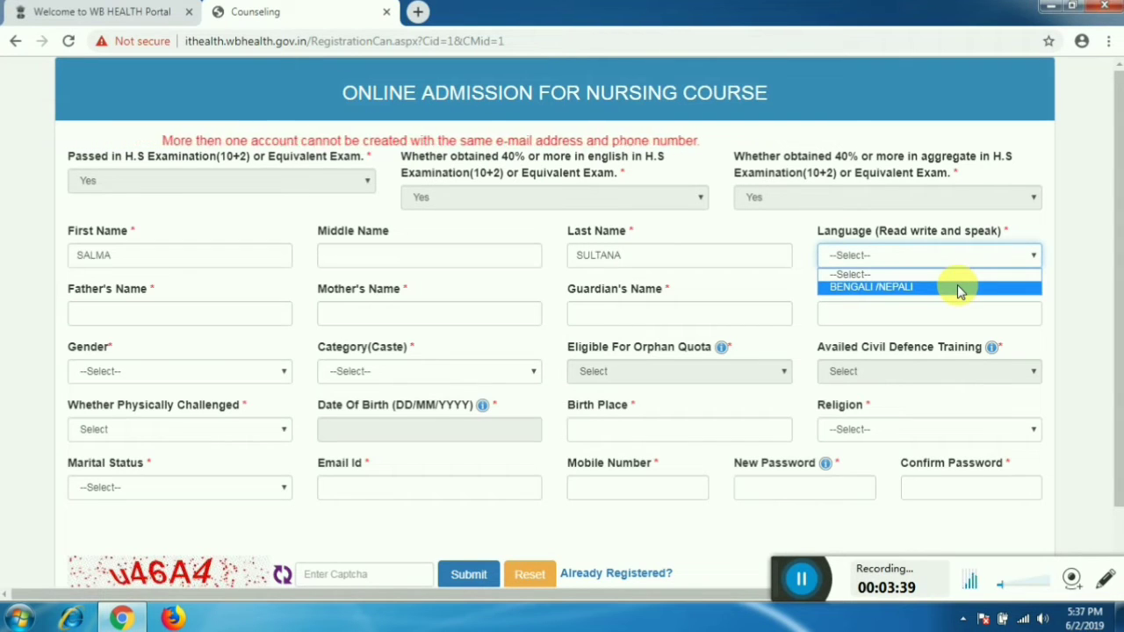
{"action": "left_click", "coordinate": [957, 288]}
Enter the father's, mother's and guardian's names, with FATHER as the guardian relation.
{"action": "left_click", "coordinate": [256, 318]}
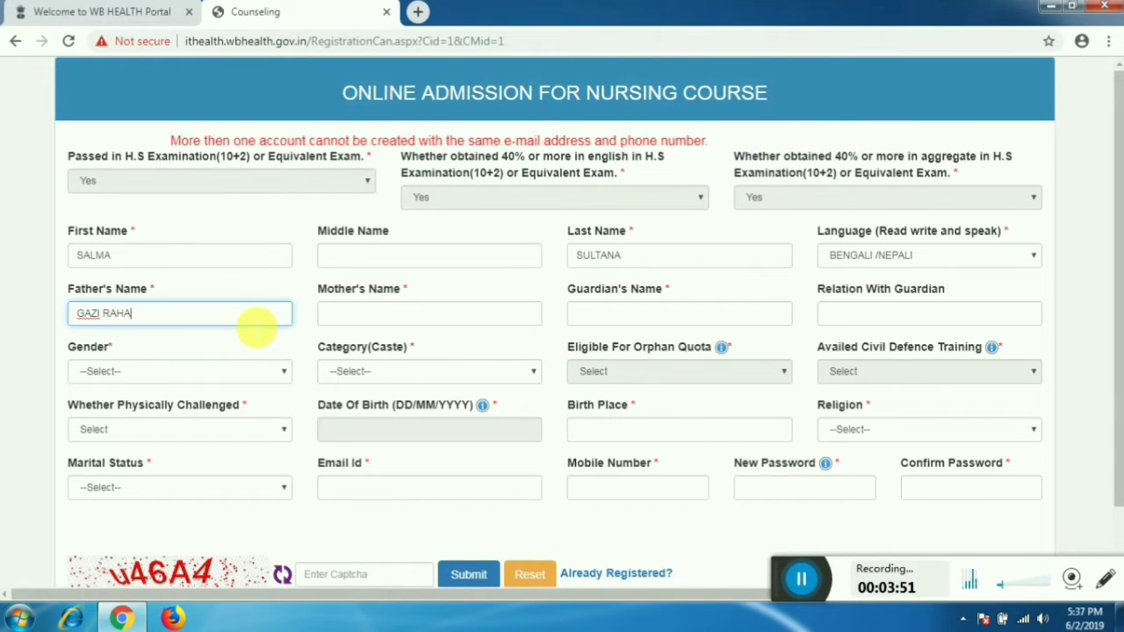
{"action": "type", "text": "MAN"}
{"action": "key", "text": "Tab"}
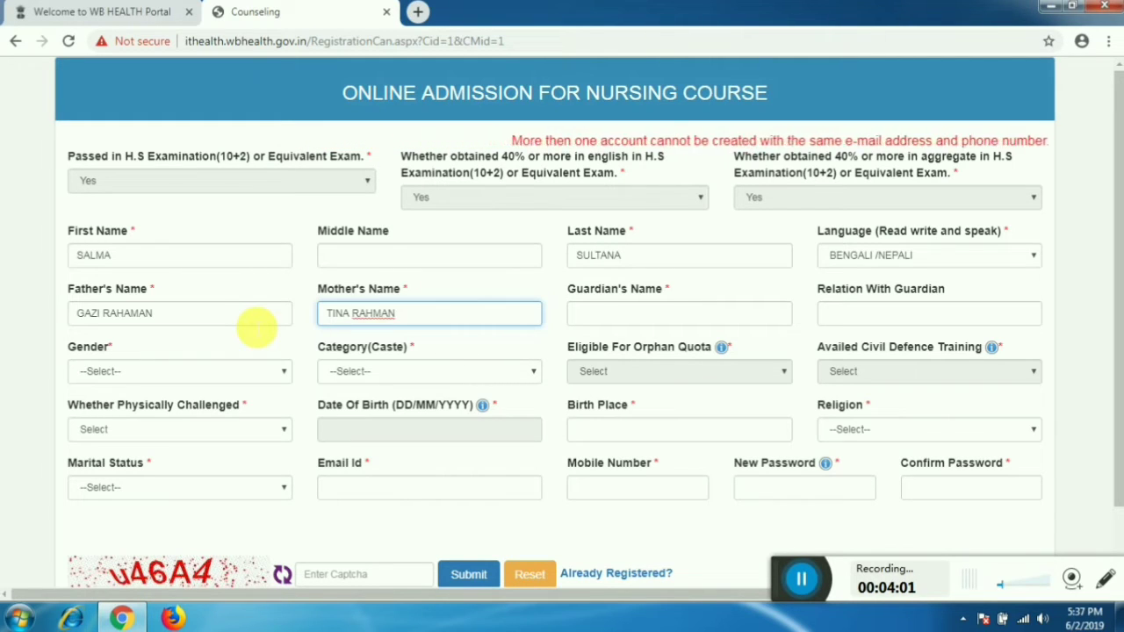
{"action": "left_click", "coordinate": [373, 315]}
{"action": "type", "text": "A"}
{"action": "left_click", "coordinate": [605, 320]}
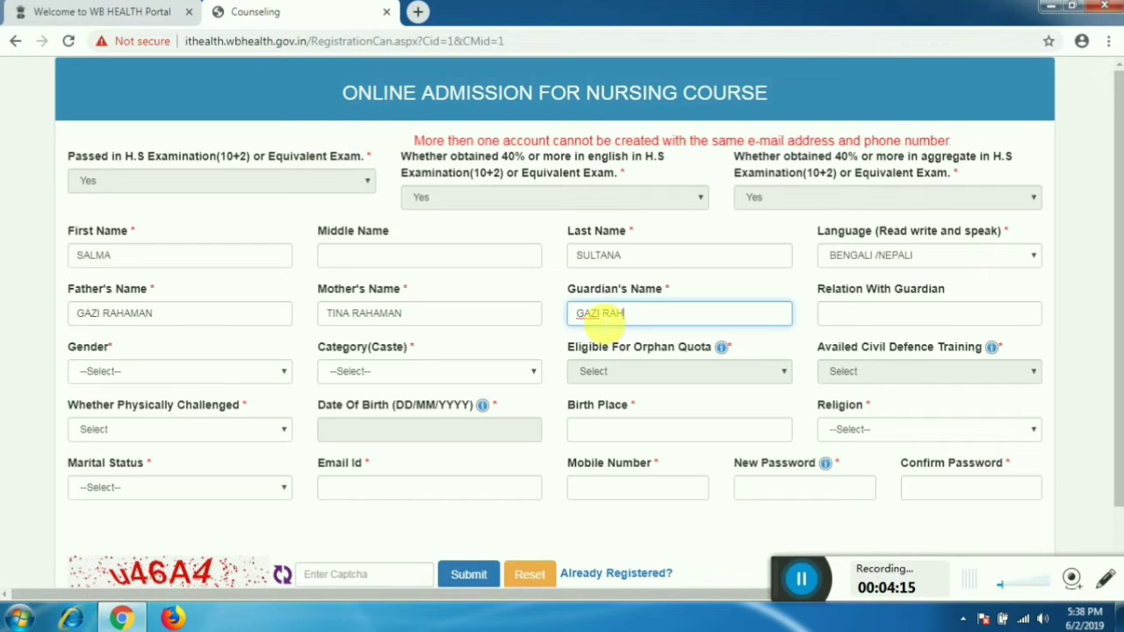
{"action": "type", "text": "AN"}
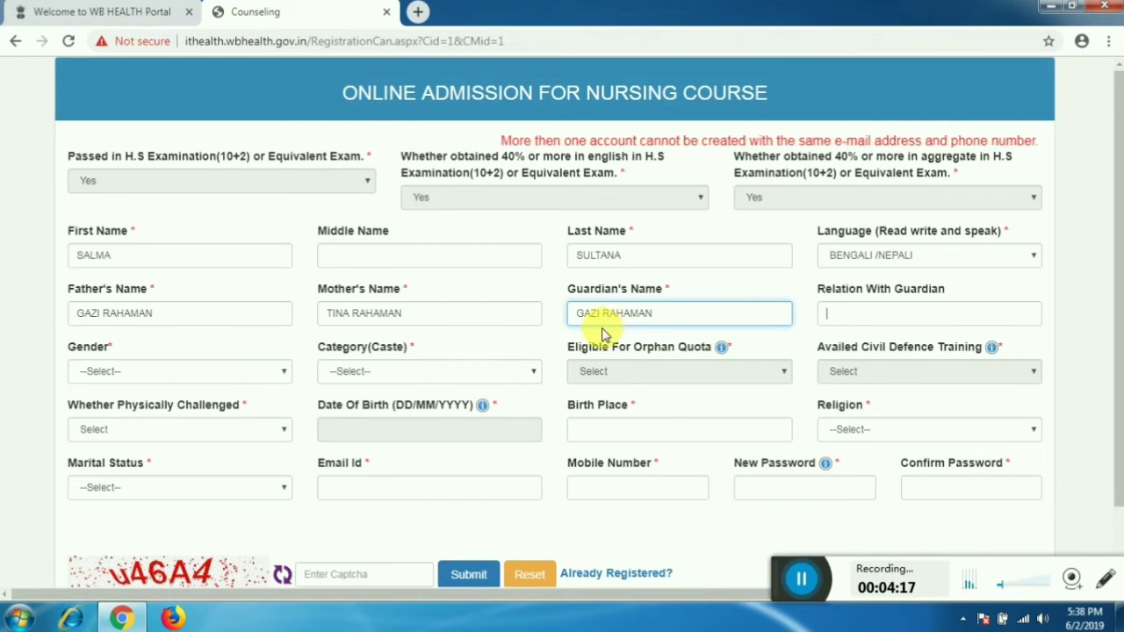
{"action": "left_click", "coordinate": [877, 318]}
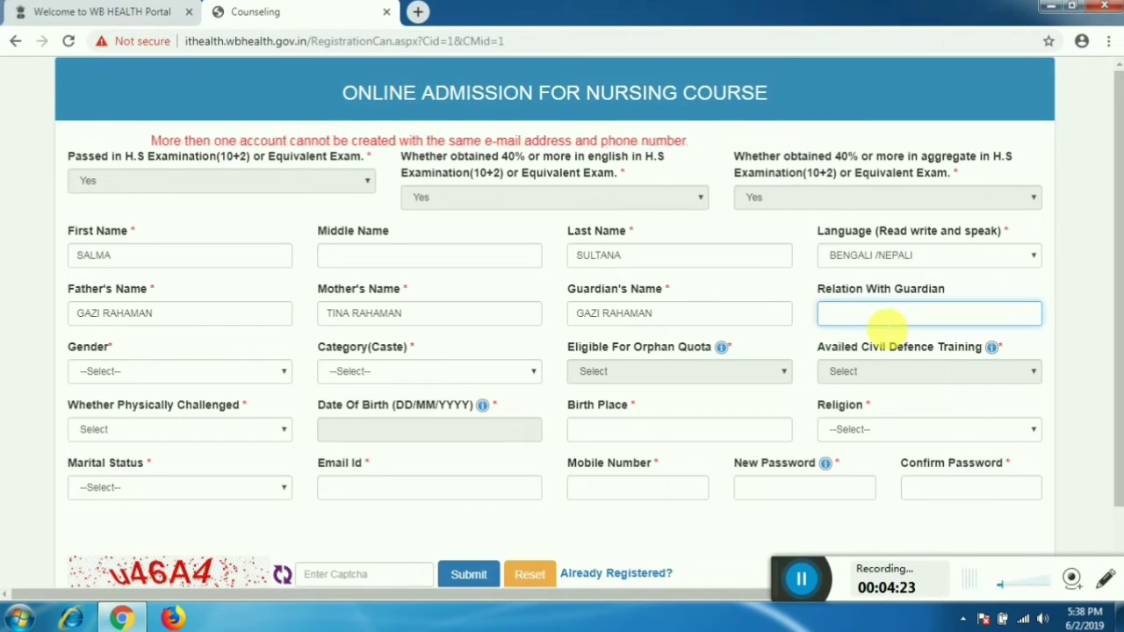
{"action": "type", "text": "FA"}
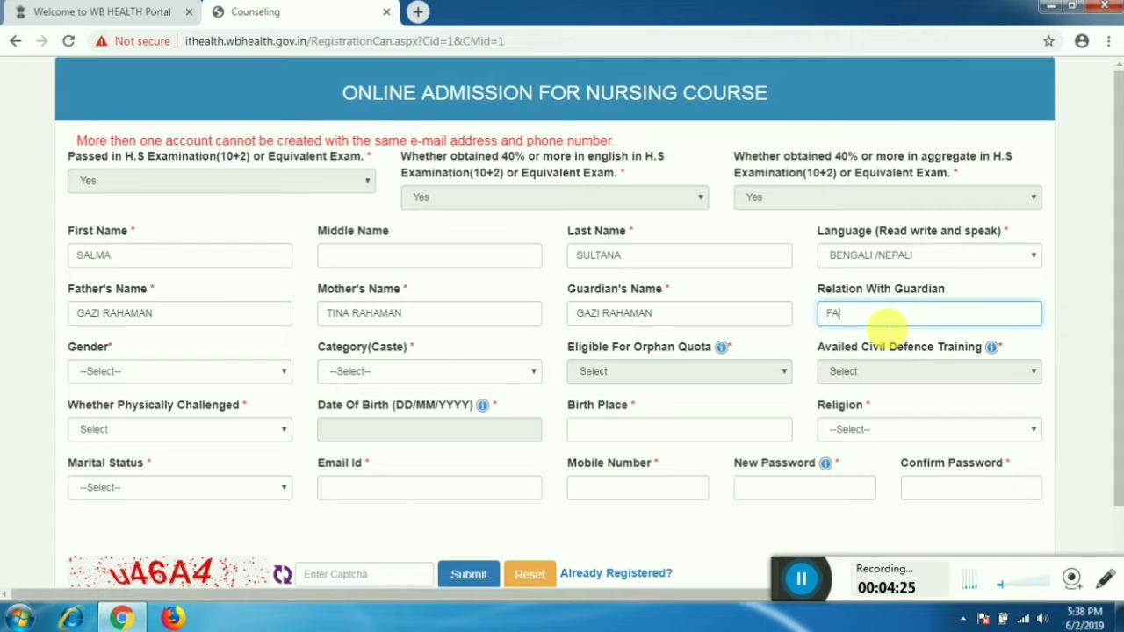
{"action": "type", "text": "THER"}
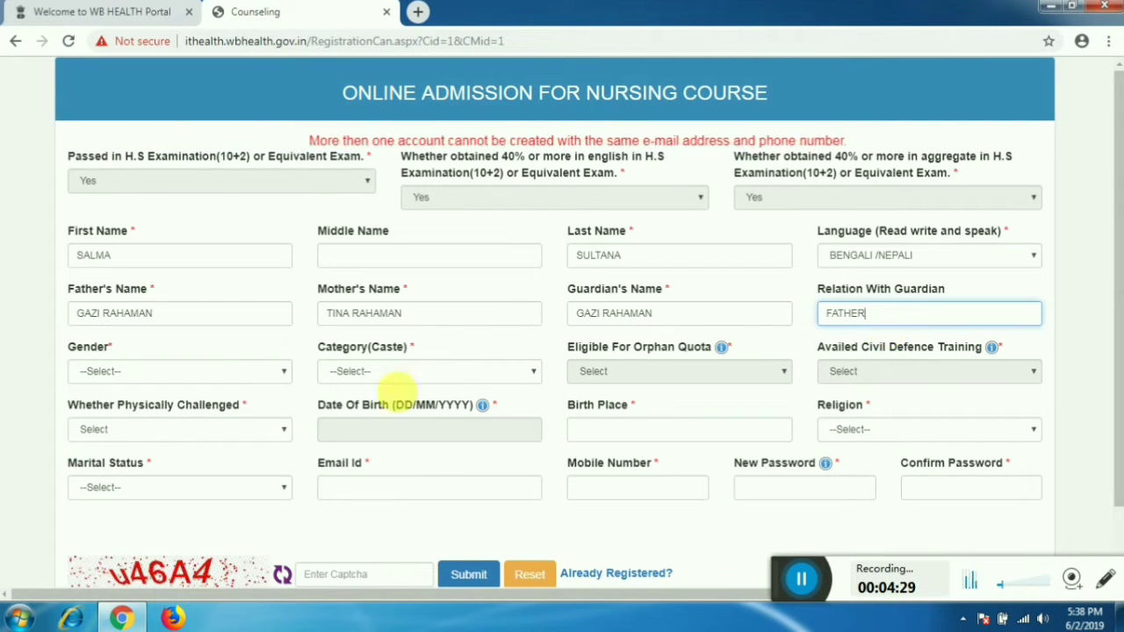
Set Gender to Female, Category to General and Orphan Quota to NO.
{"action": "left_click", "coordinate": [239, 377]}
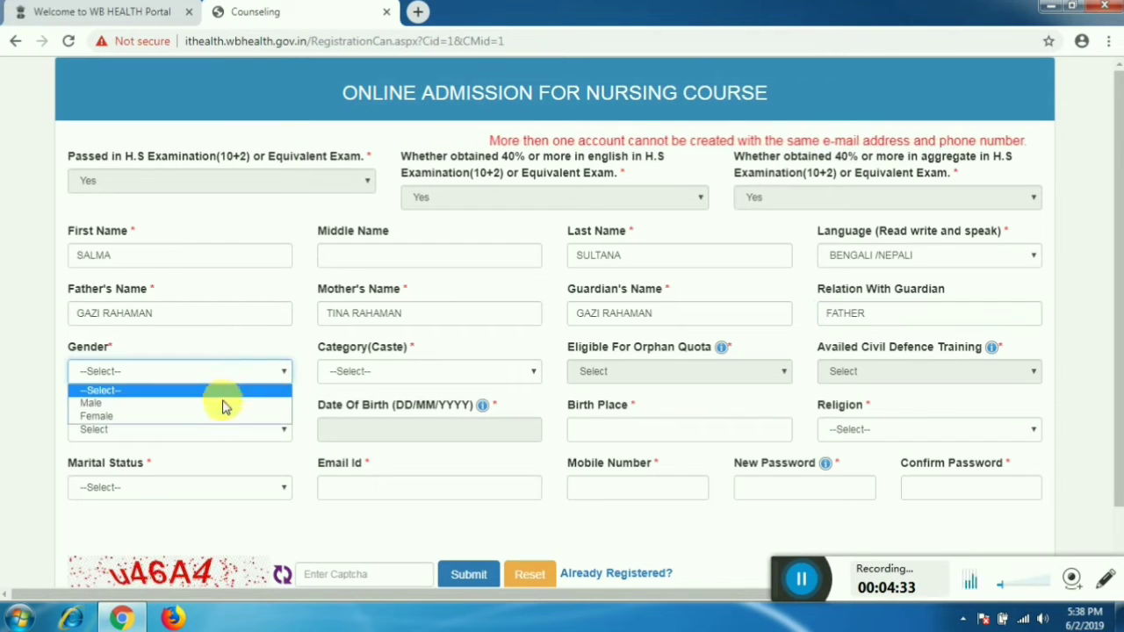
{"action": "left_click", "coordinate": [220, 417]}
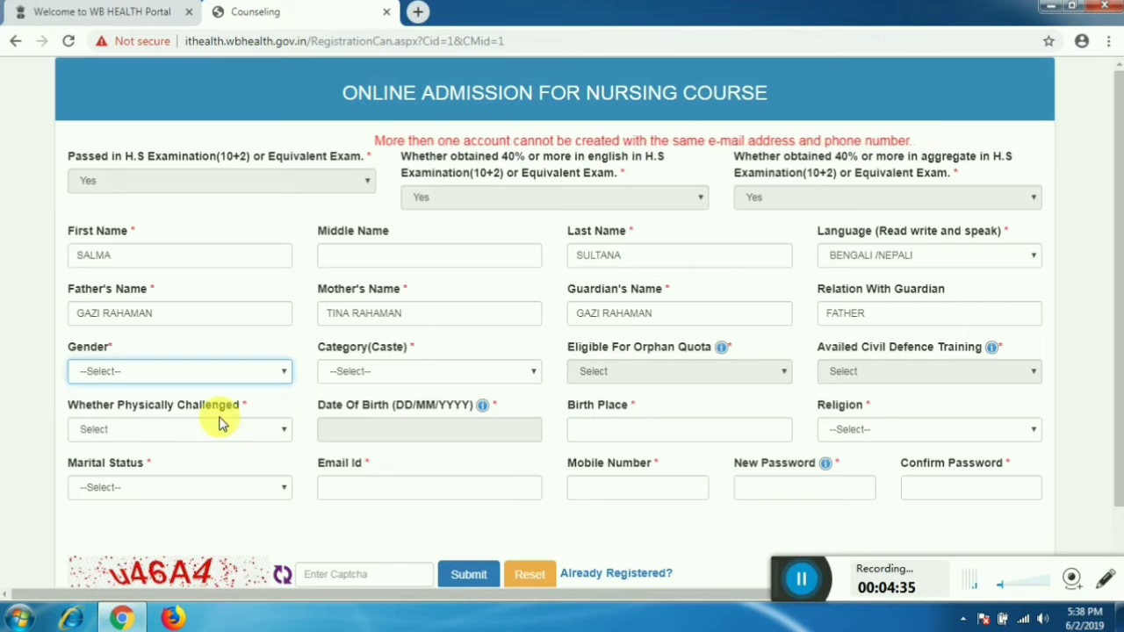
{"action": "left_click", "coordinate": [412, 376]}
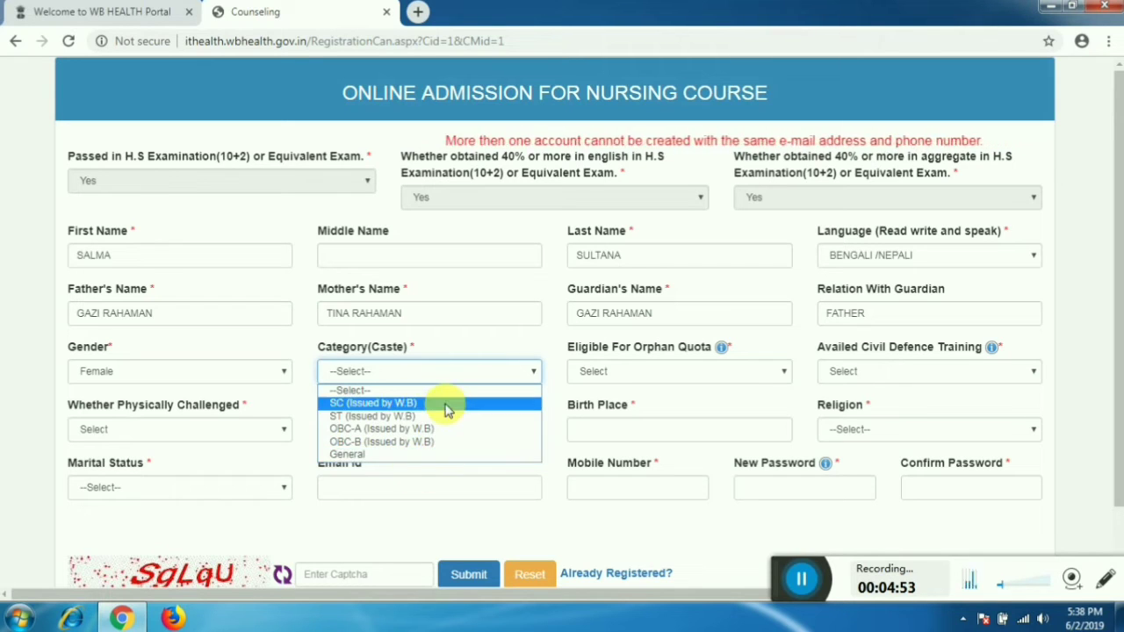
{"action": "left_click", "coordinate": [443, 454]}
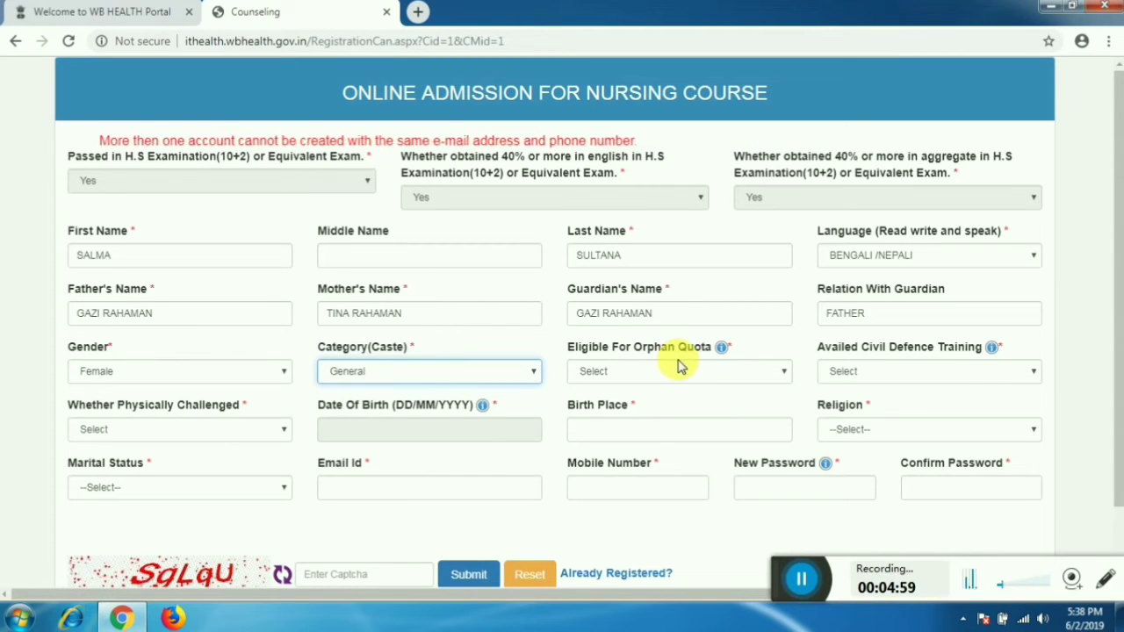
{"action": "left_click", "coordinate": [678, 371]}
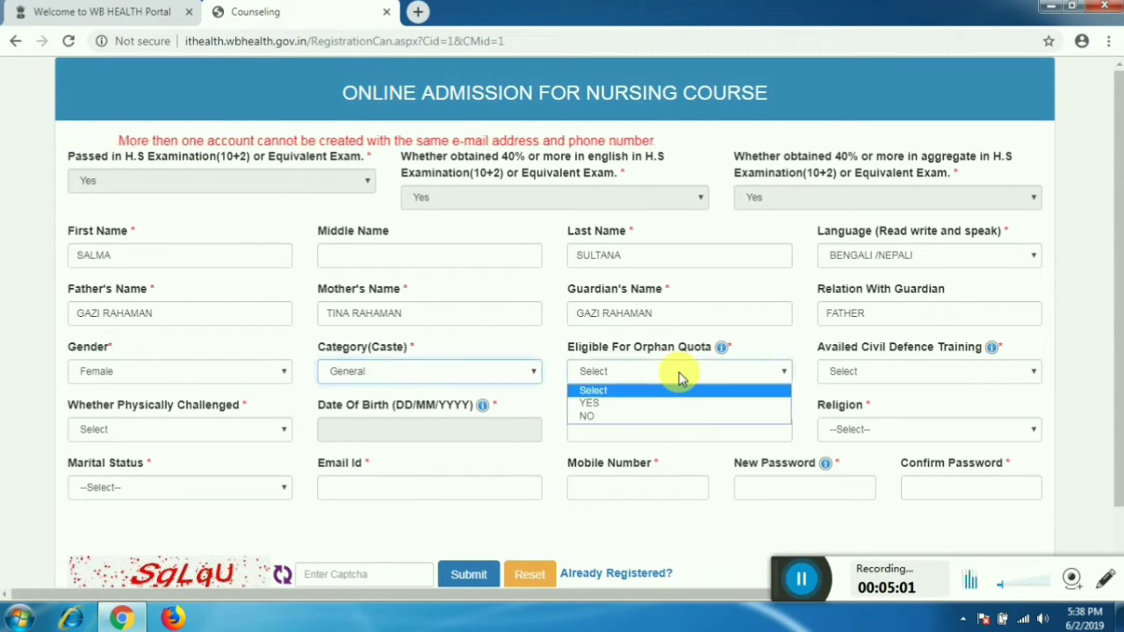
{"action": "left_click", "coordinate": [673, 416]}
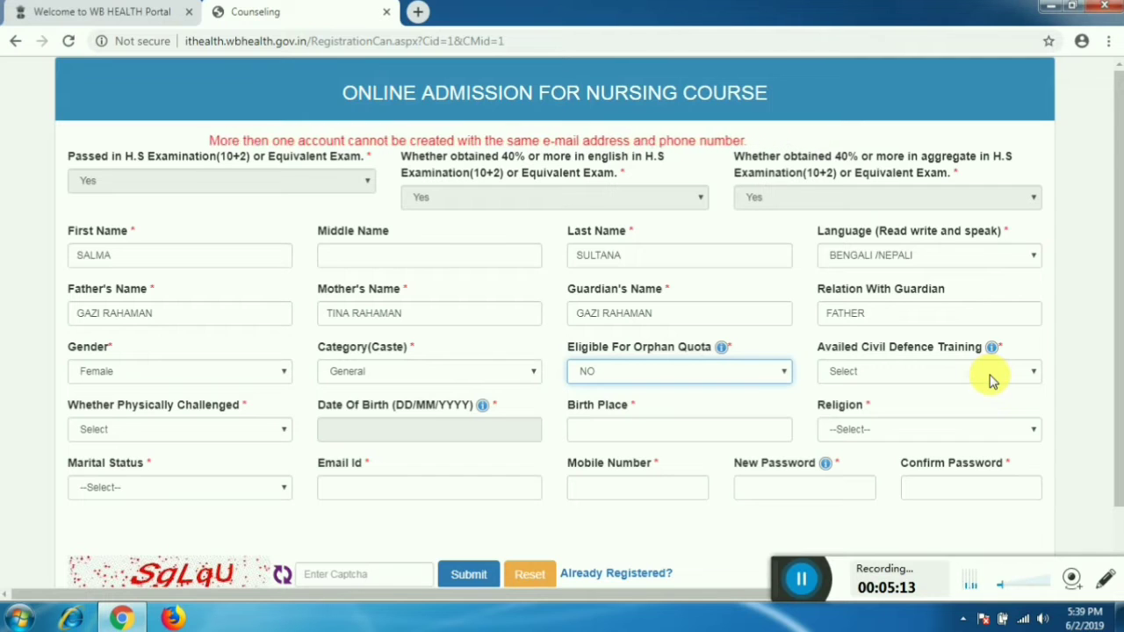
Answer NO for Civil Defence Training and YES for Physically Challenged.
{"action": "left_click", "coordinate": [990, 373]}
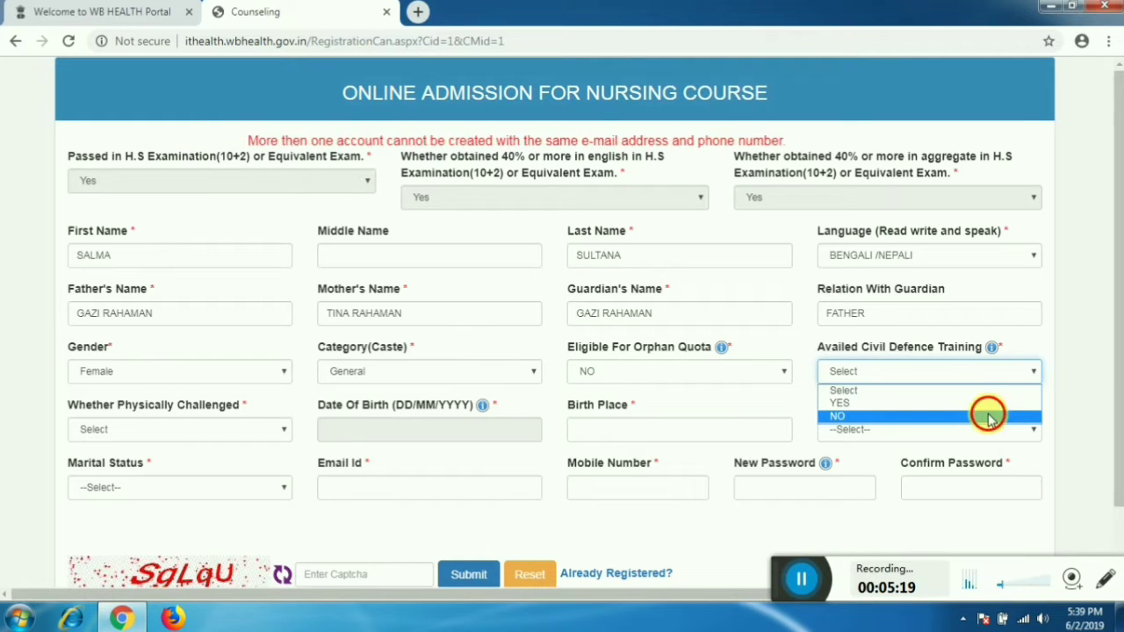
{"action": "left_click", "coordinate": [989, 416]}
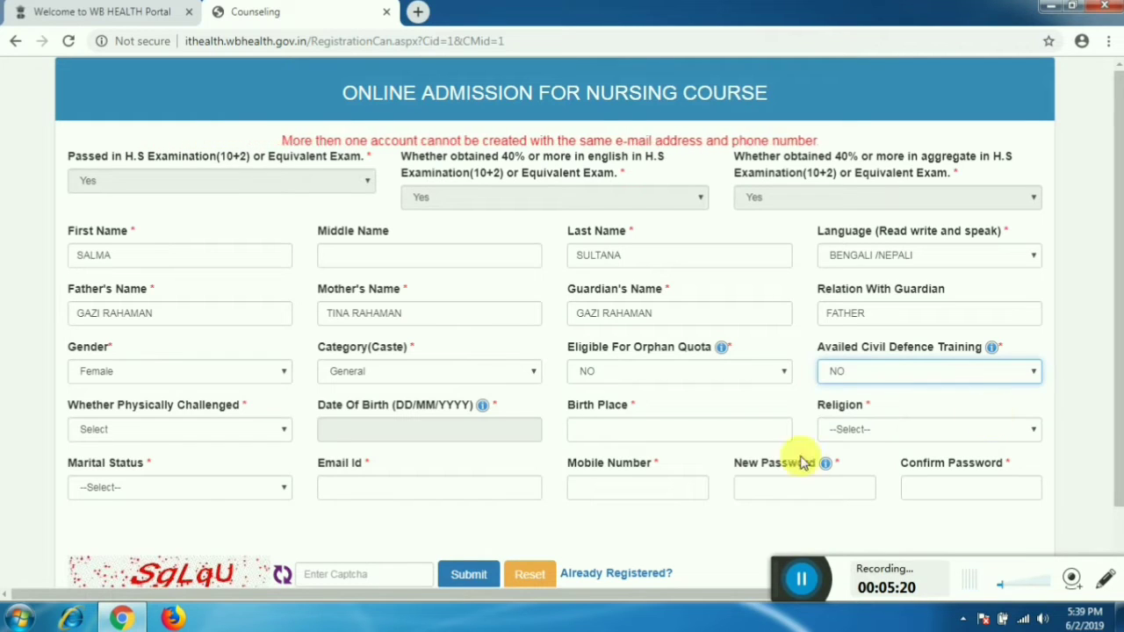
{"action": "left_click", "coordinate": [172, 428]}
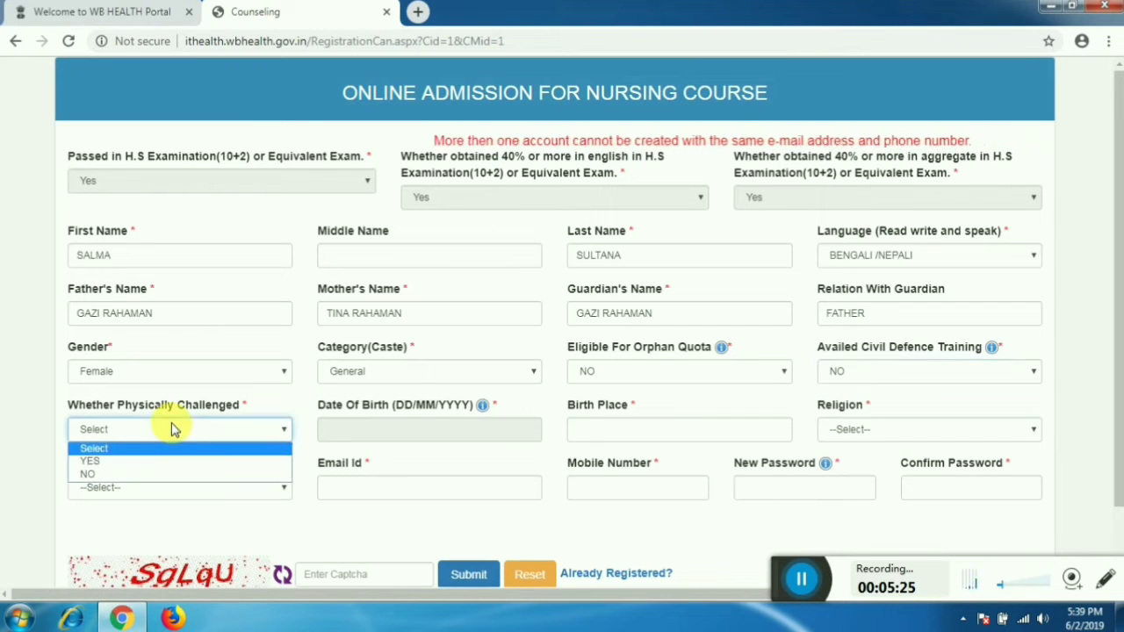
{"action": "left_click", "coordinate": [148, 469]}
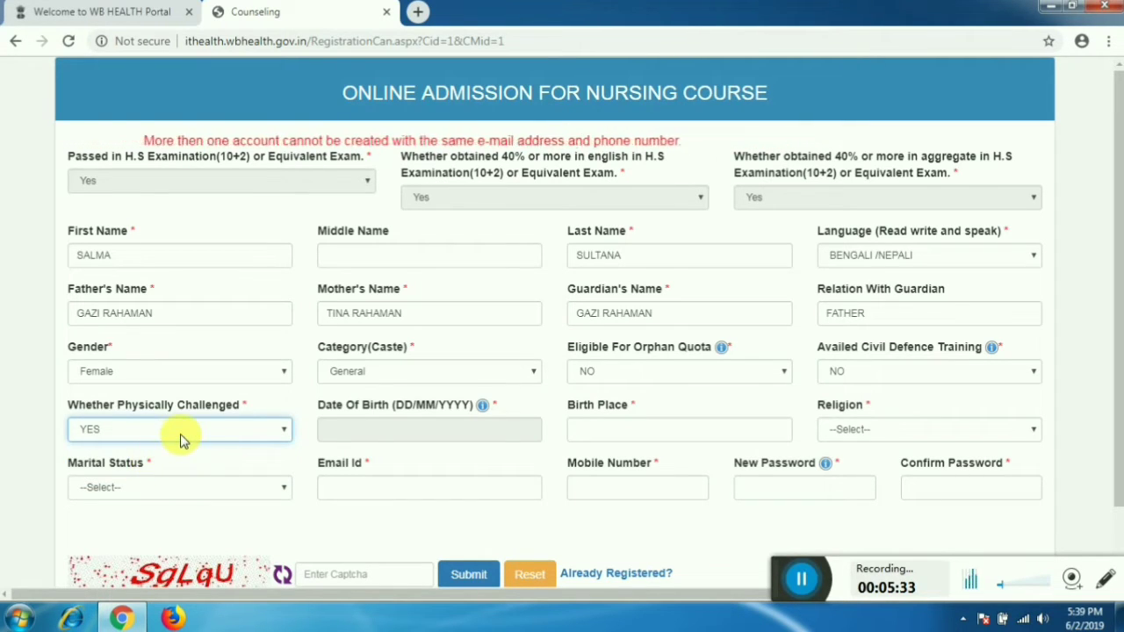
{"action": "left_click", "coordinate": [241, 425]}
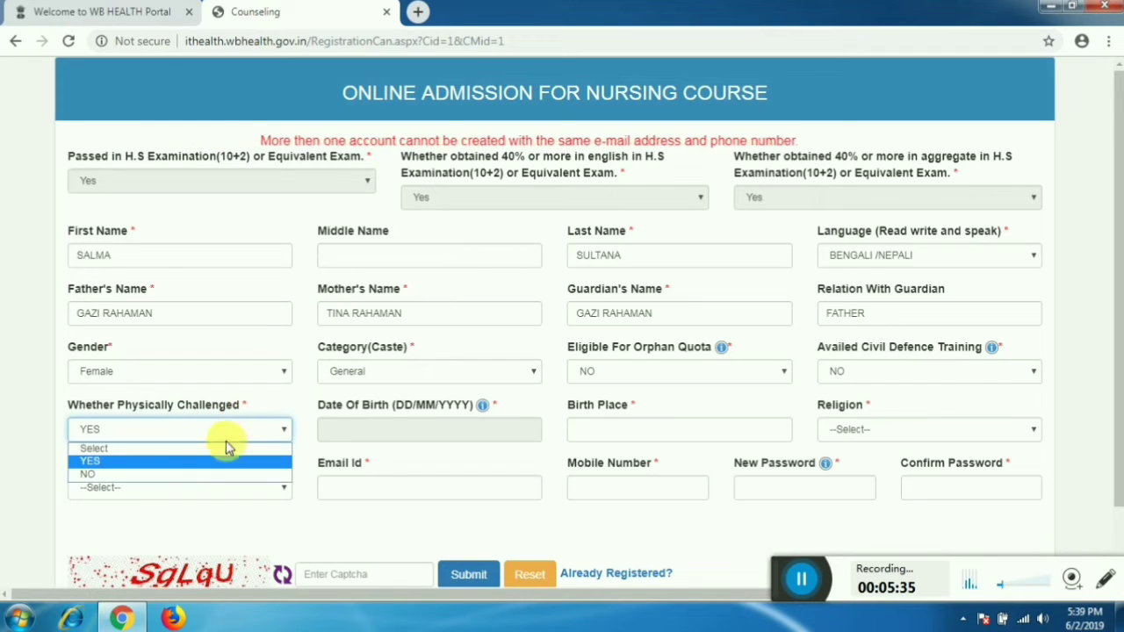
Correct Physically Challenged to NO and pick 01/01/1999 as the date of birth.
{"action": "left_click", "coordinate": [197, 479]}
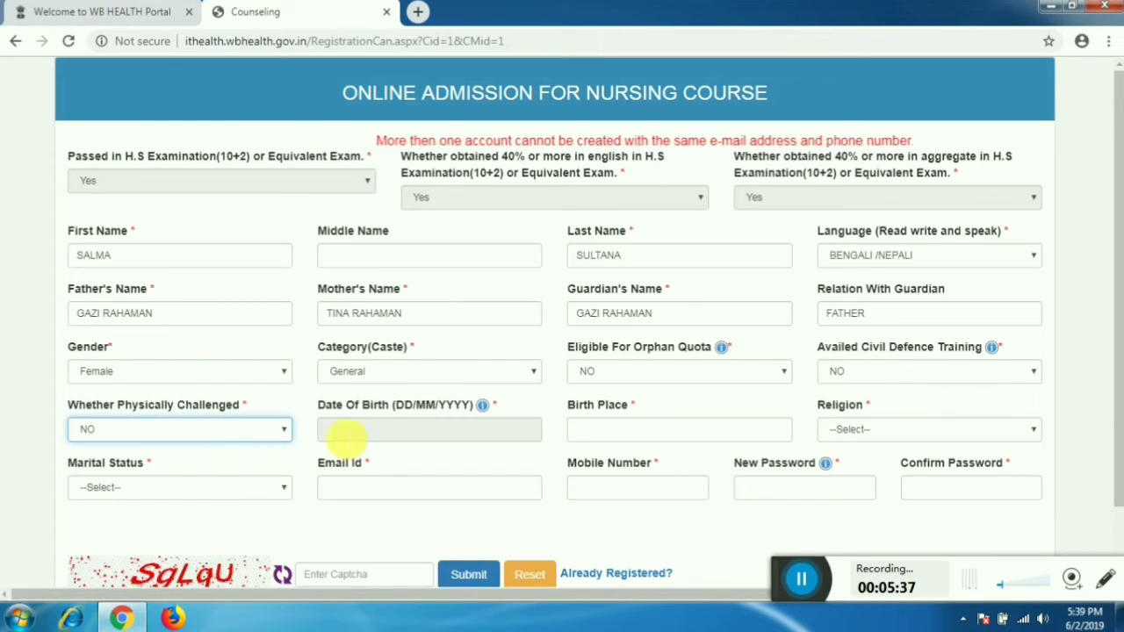
{"action": "left_click", "coordinate": [351, 431]}
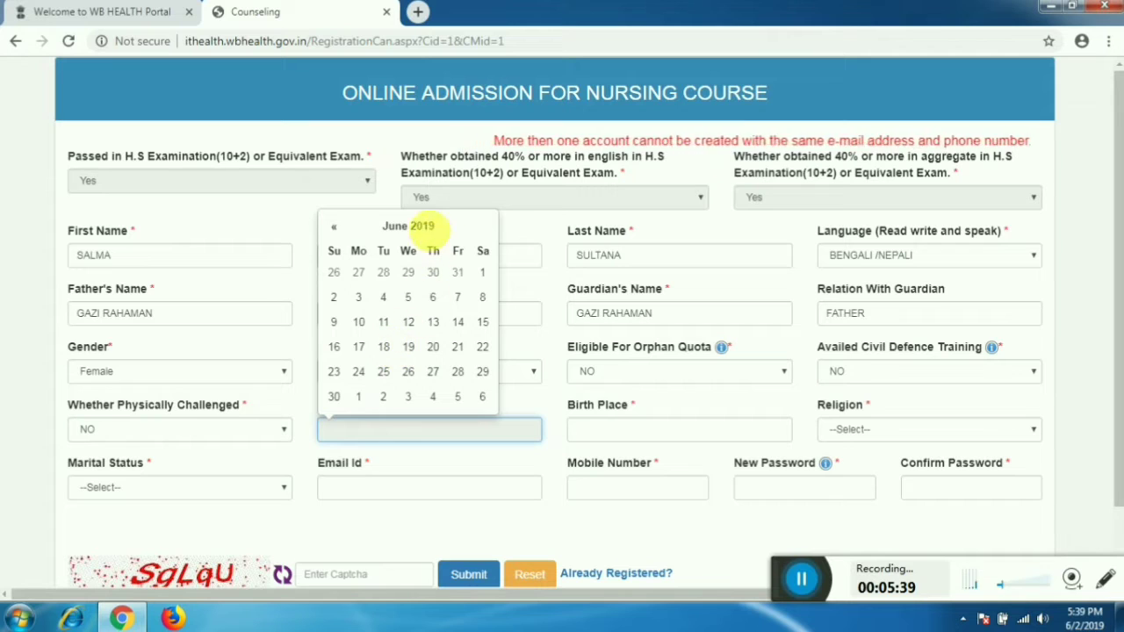
{"action": "left_click", "coordinate": [413, 225]}
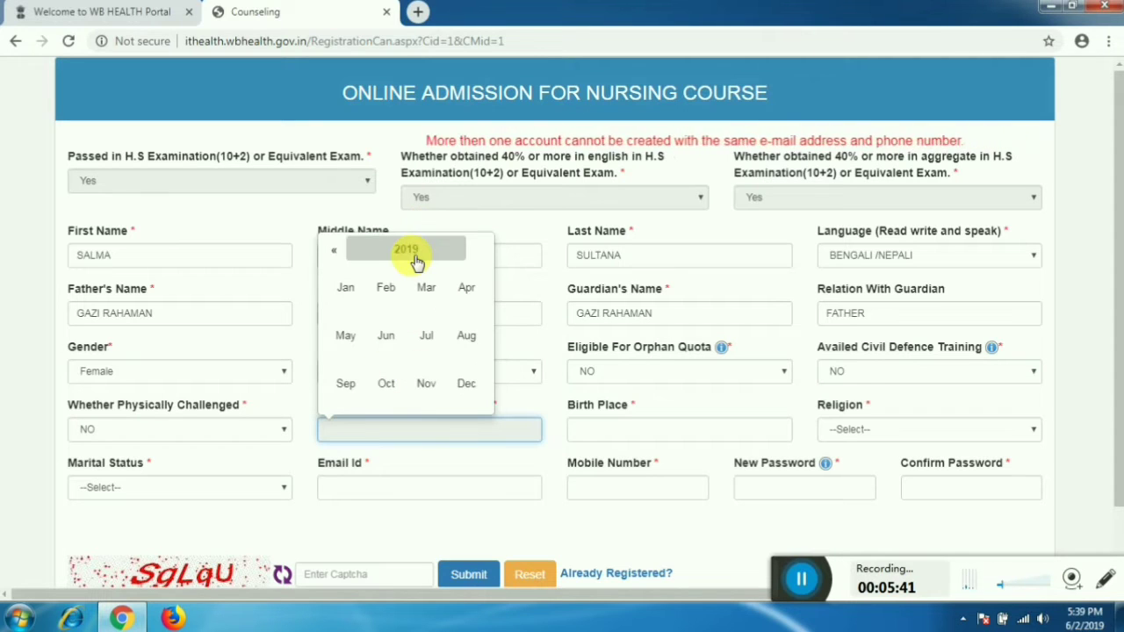
{"action": "left_click", "coordinate": [412, 253]}
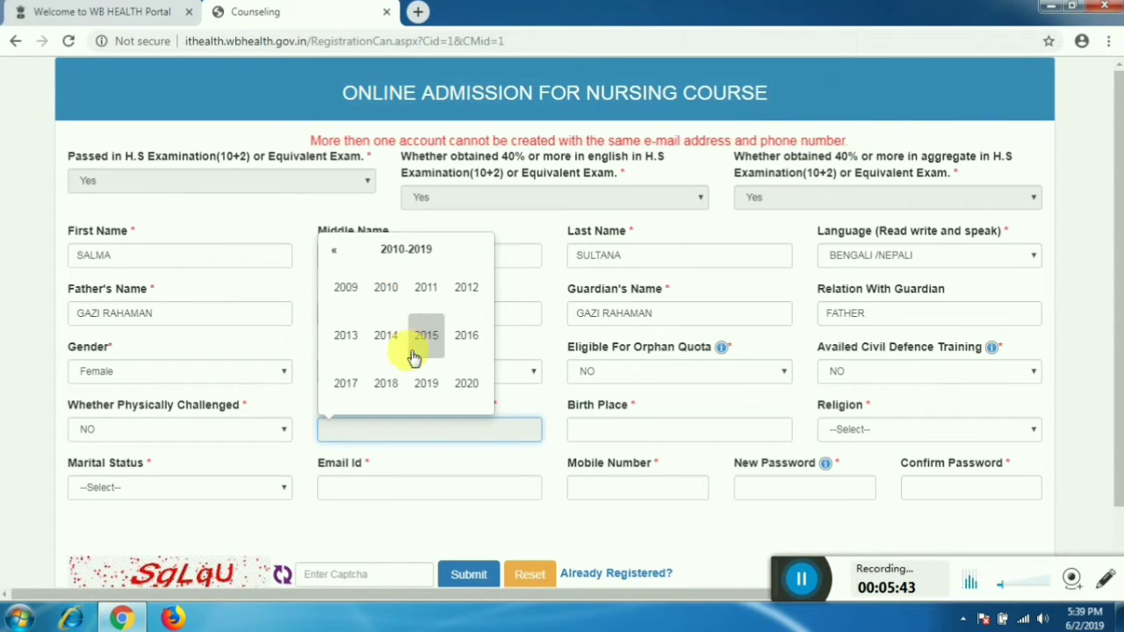
{"action": "left_click", "coordinate": [332, 252]}
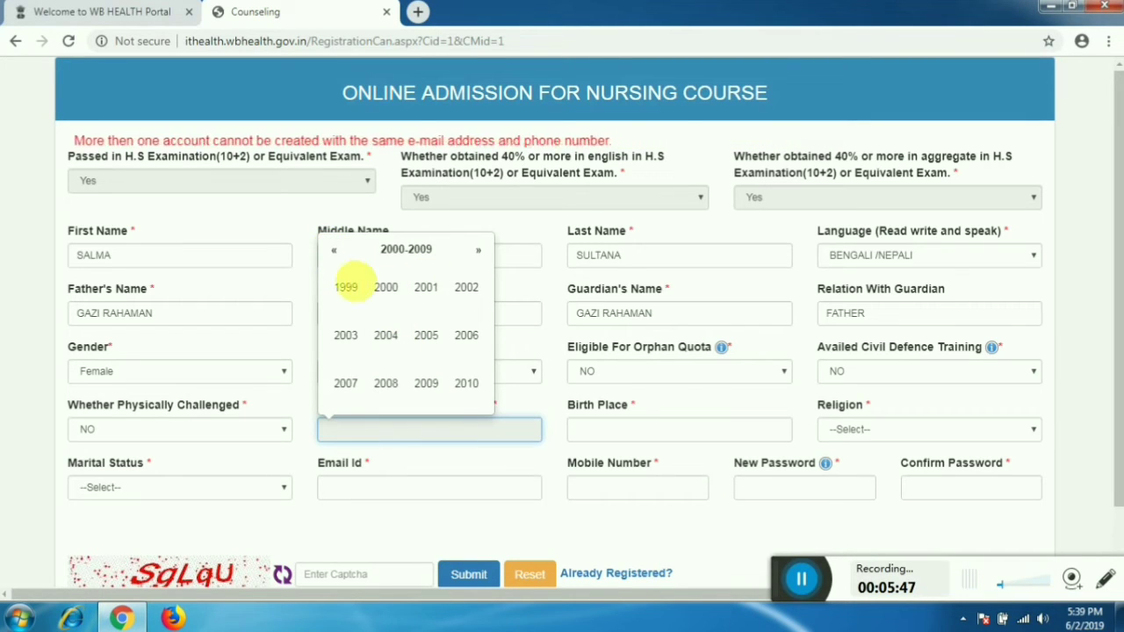
{"action": "left_click", "coordinate": [340, 252]}
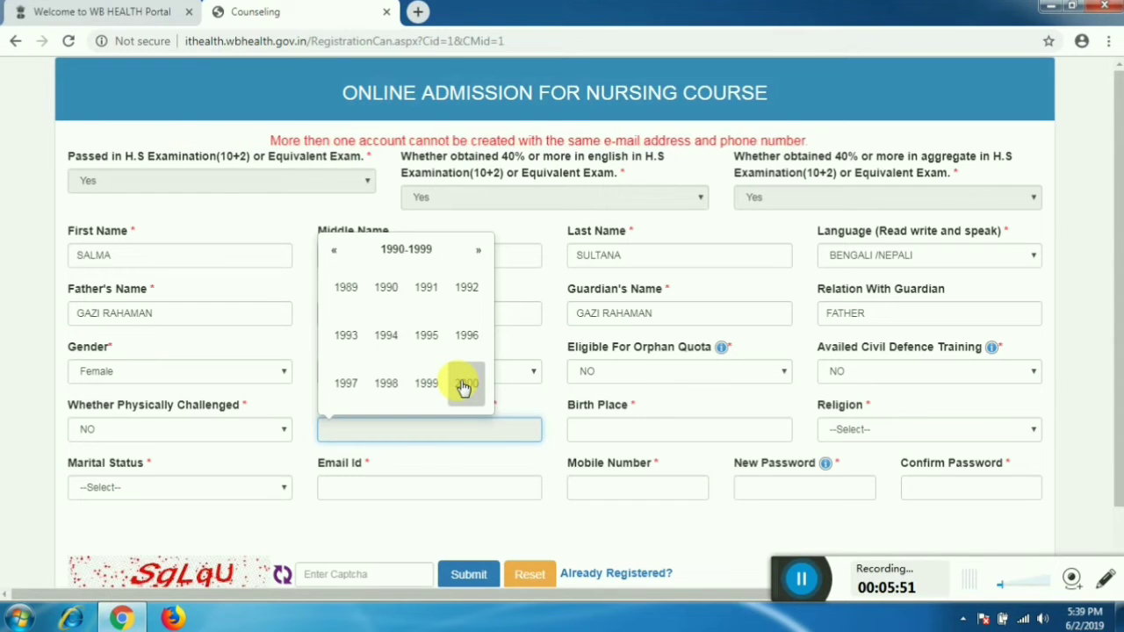
{"action": "left_click", "coordinate": [439, 385]}
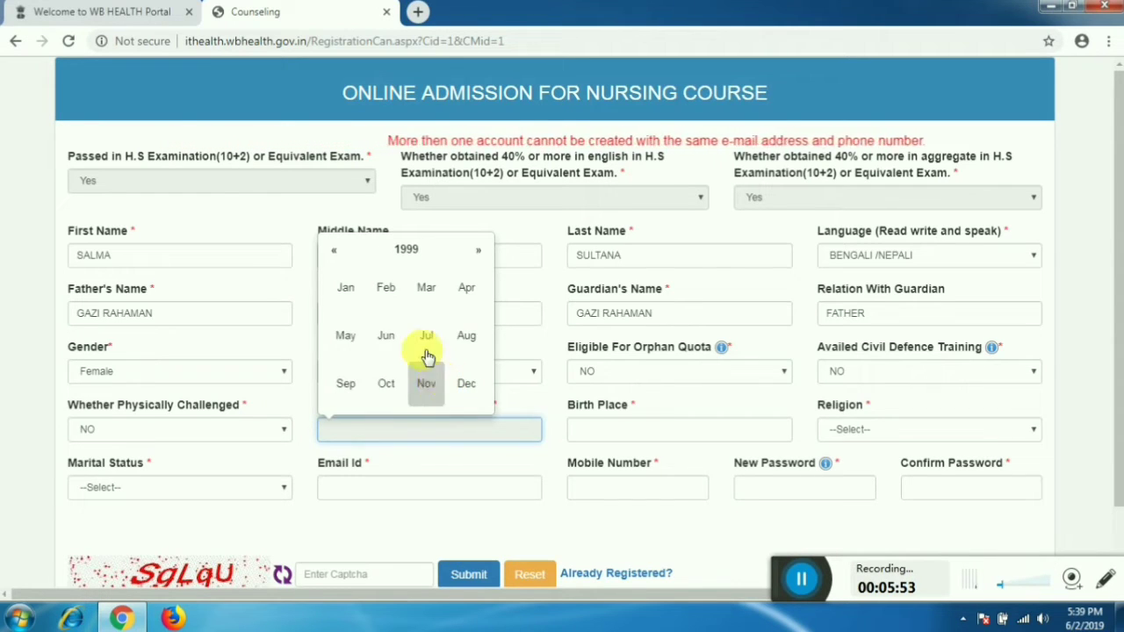
{"action": "left_click", "coordinate": [351, 294]}
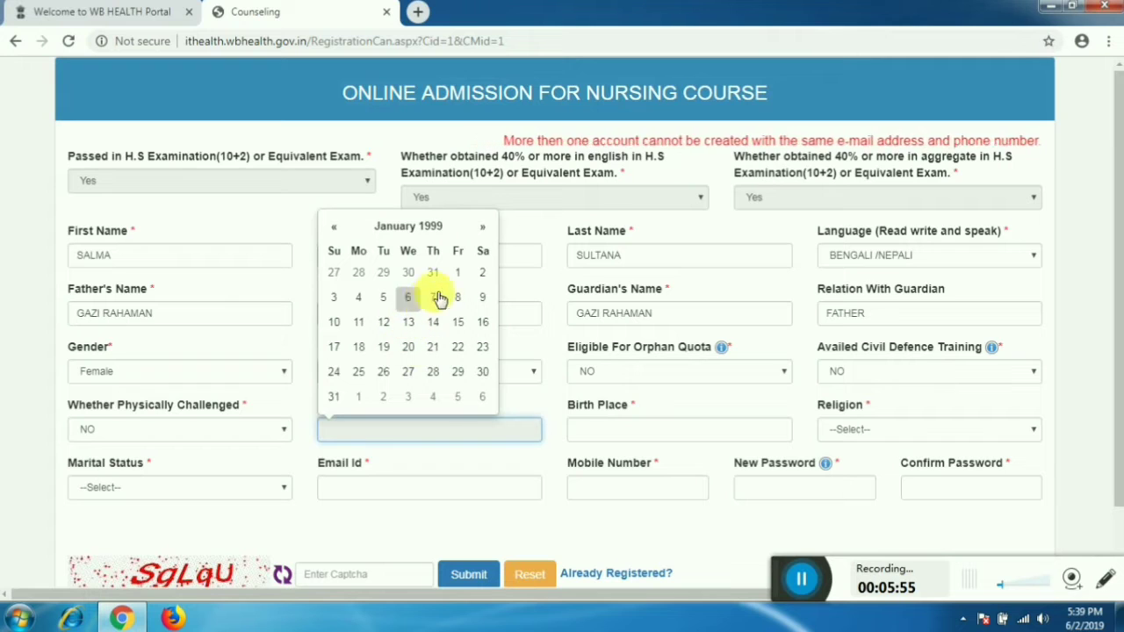
{"action": "left_click", "coordinate": [458, 274]}
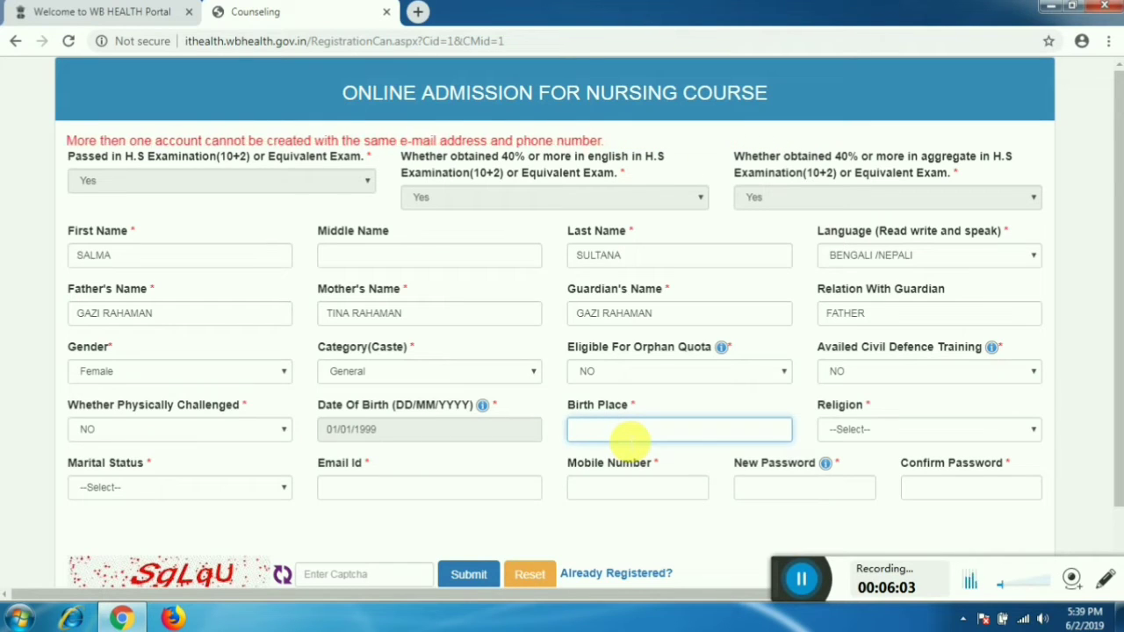
Enter MURSHIDABAD as the birth place and choose Islam as the religion.
{"action": "type", "text": "murs"}
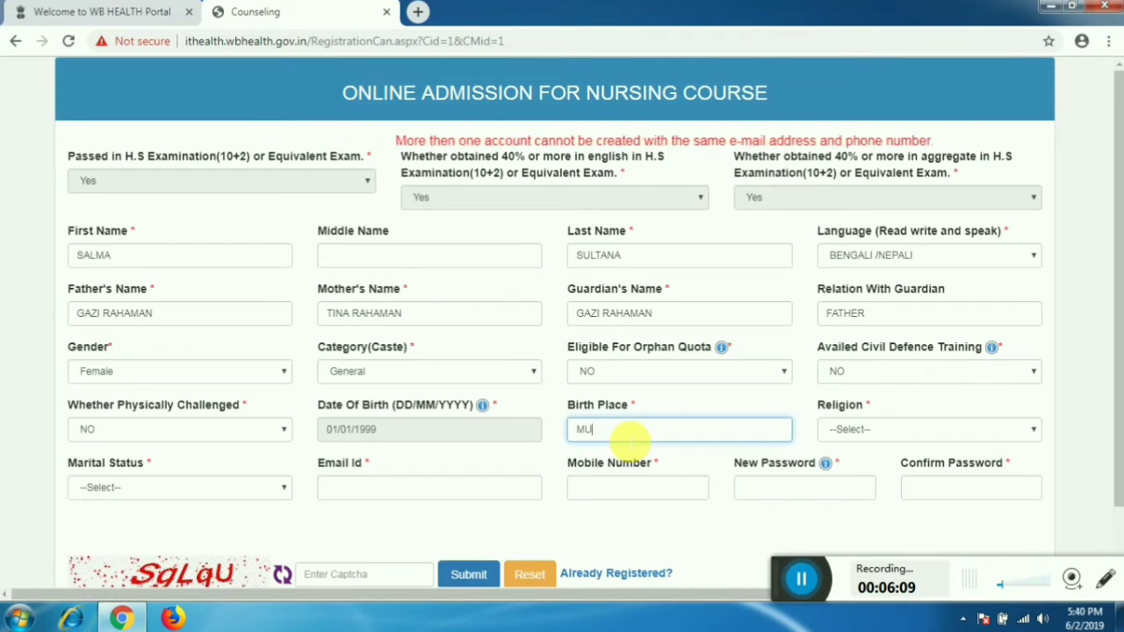
{"action": "type", "text": "hidabad"}
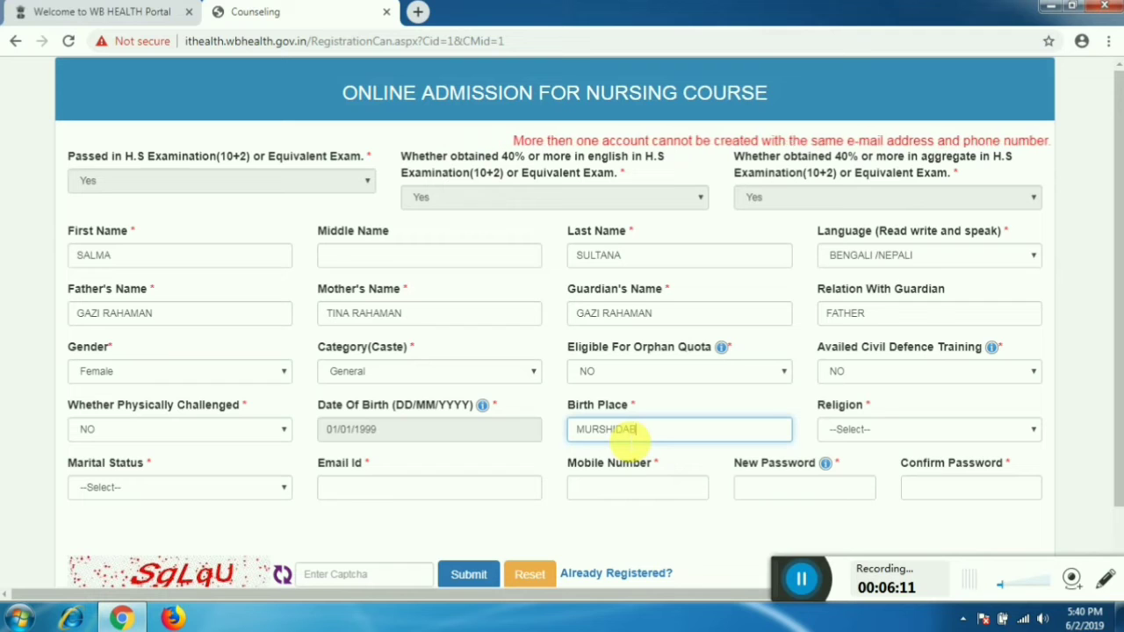
{"action": "key", "text": "Tab"}
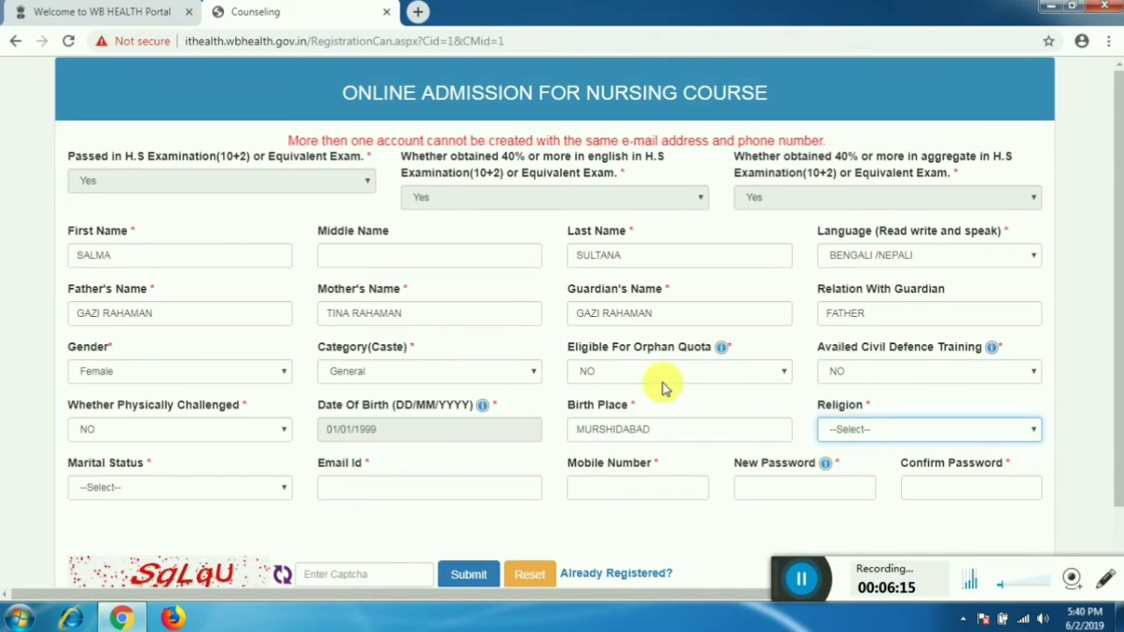
{"action": "left_click", "coordinate": [951, 435]}
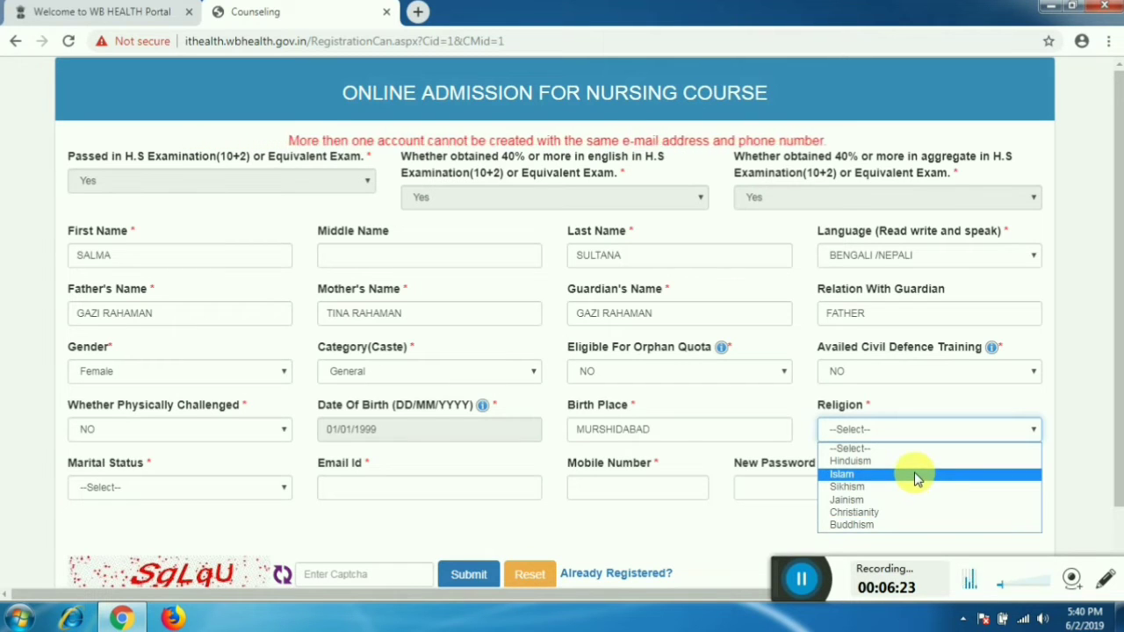
{"action": "left_click", "coordinate": [914, 477]}
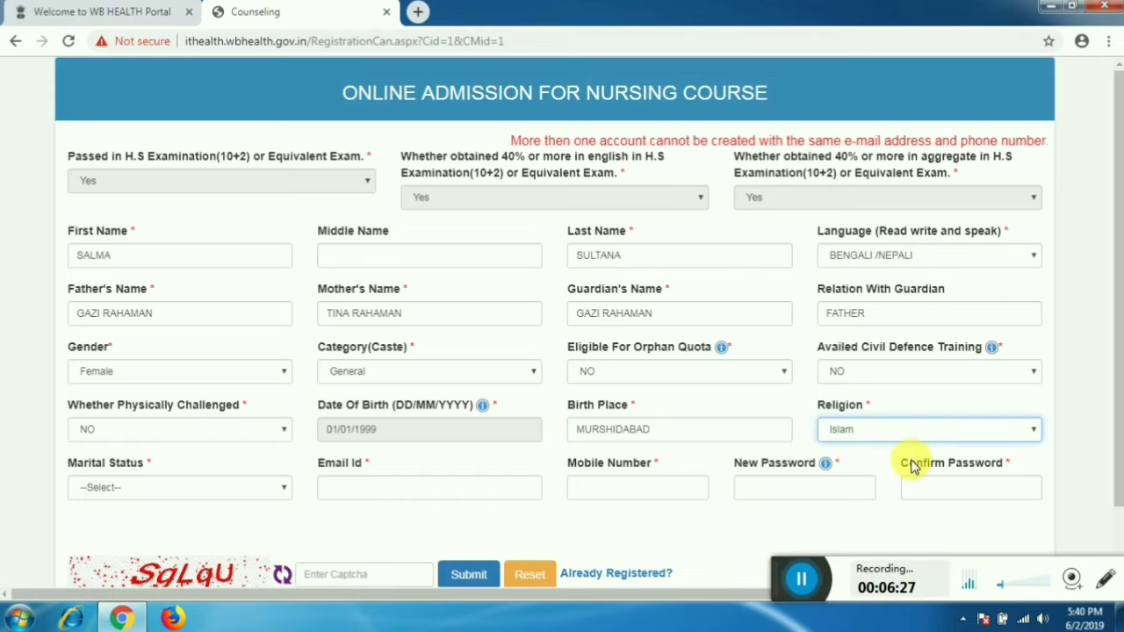
Choose Unmarried in the Marital Status dropdown further down the form.
{"action": "scroll", "coordinate": [913, 465], "scroll_direction": "down", "scroll_amount": 2}
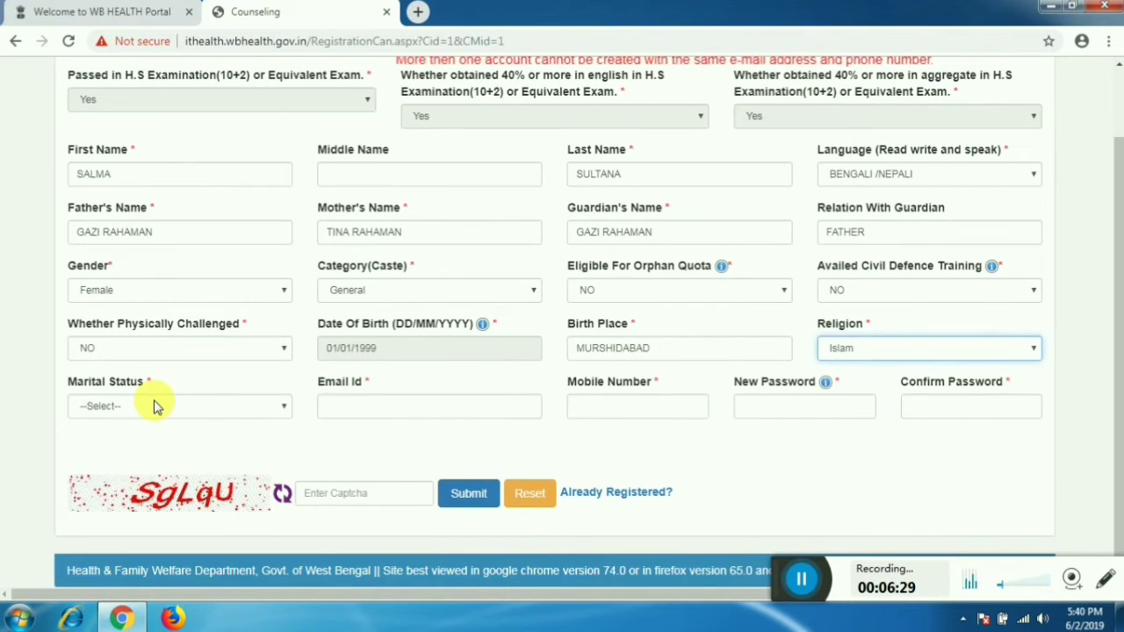
{"action": "left_click", "coordinate": [223, 407]}
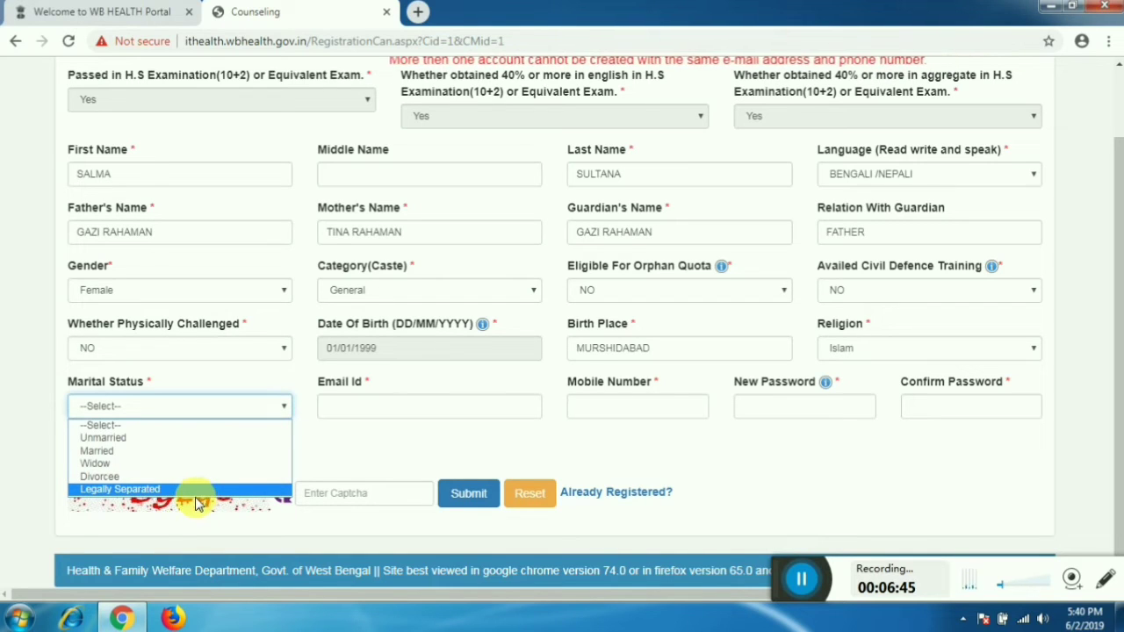
{"action": "left_click", "coordinate": [189, 439]}
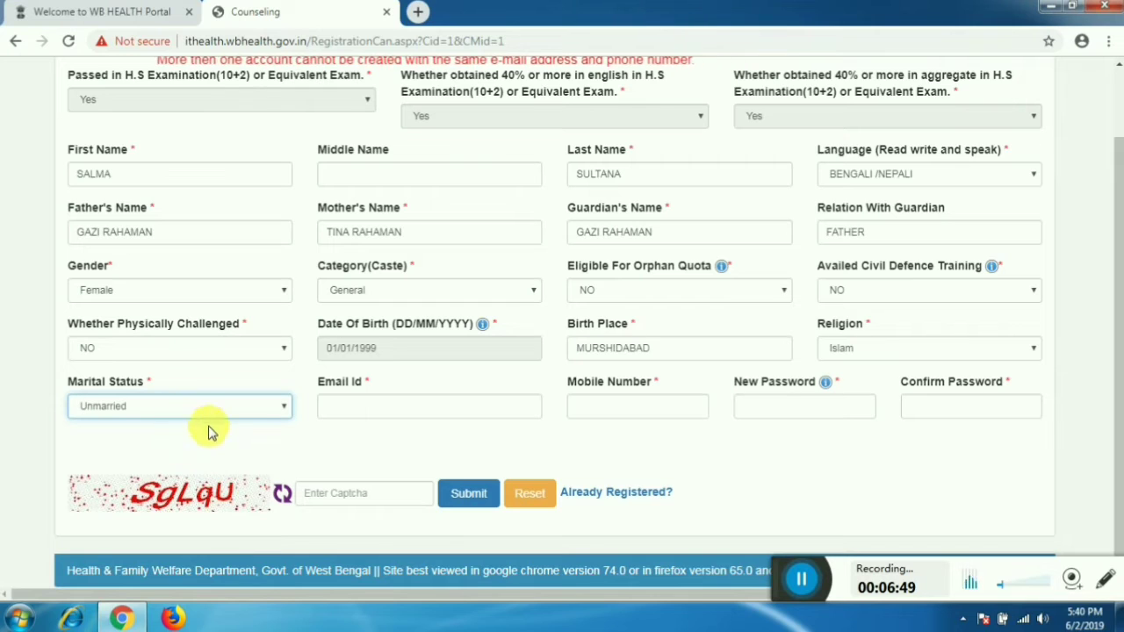
{"action": "left_click", "coordinate": [362, 408]}
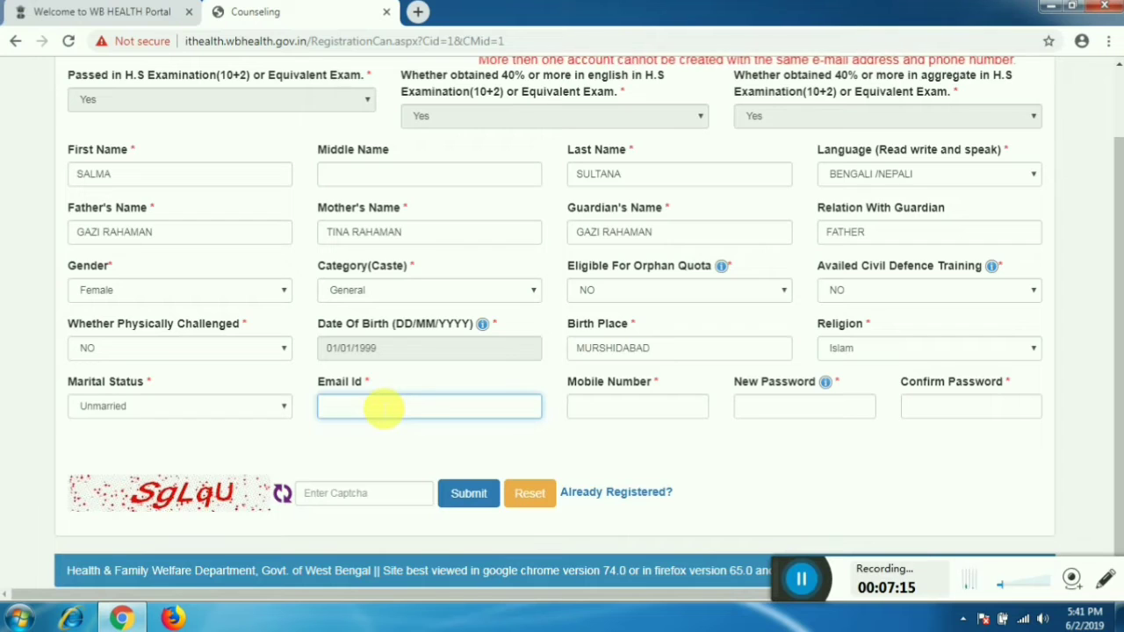
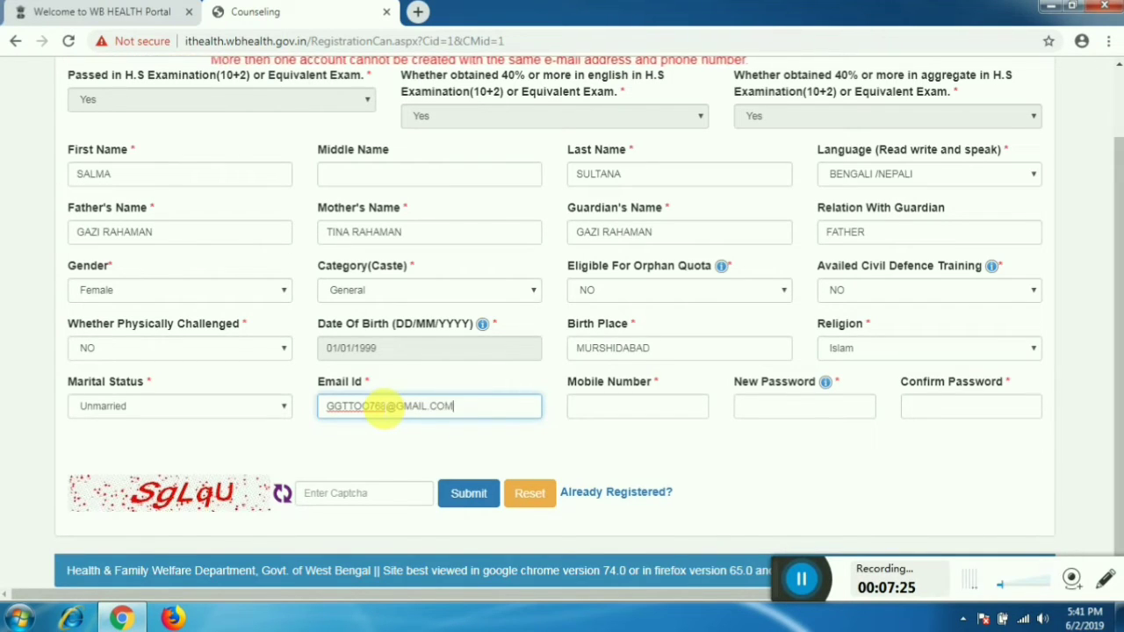
Enter the applicant's e-mail address and 10-digit mobile number so an OTP is sent.
{"action": "left_click", "coordinate": [604, 408]}
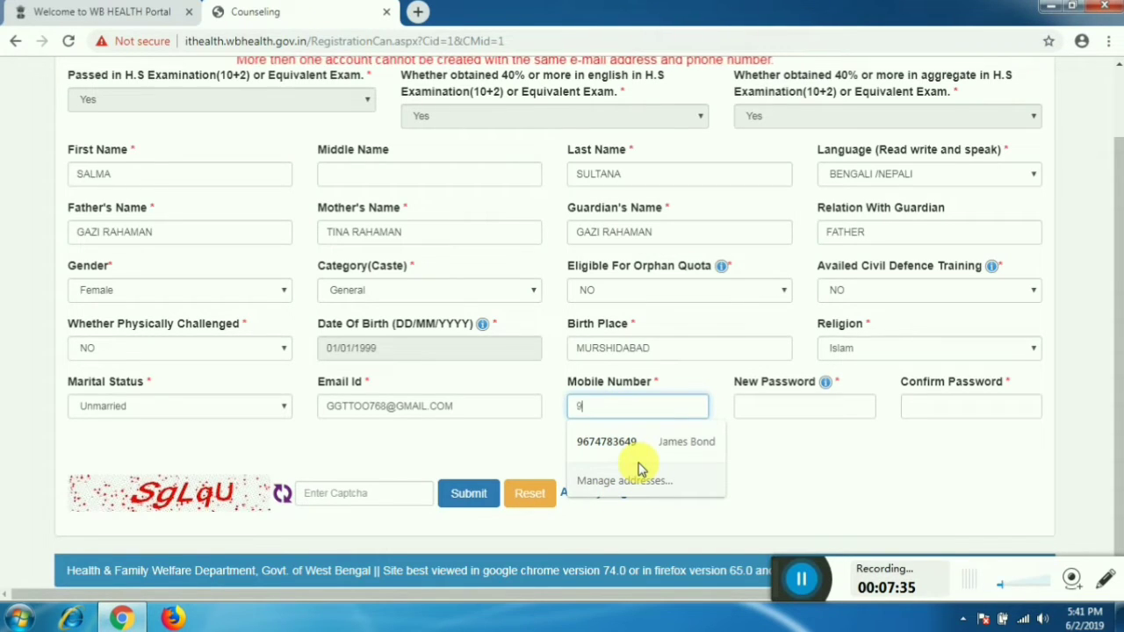
{"action": "type", "text": "478"}
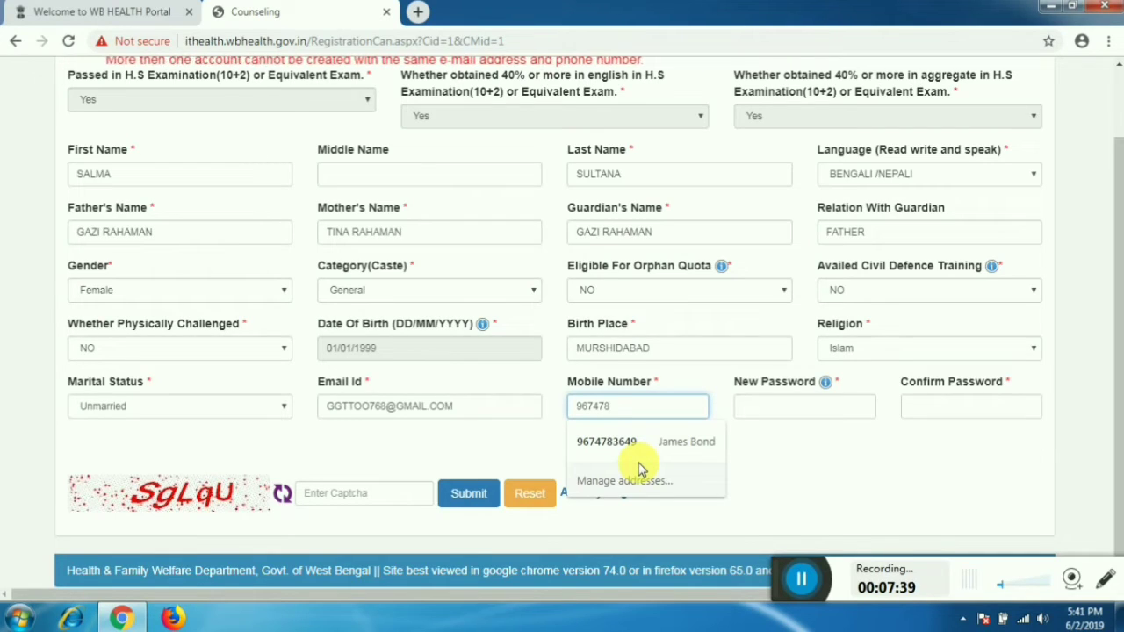
{"action": "type", "text": "3649"}
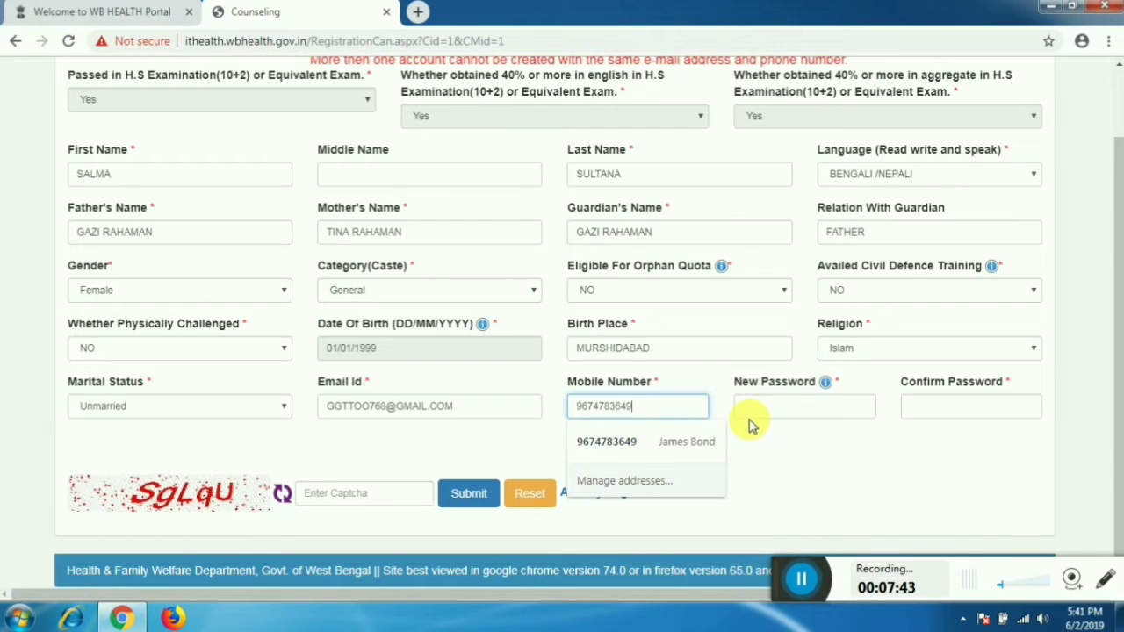
{"action": "left_click", "coordinate": [748, 410]}
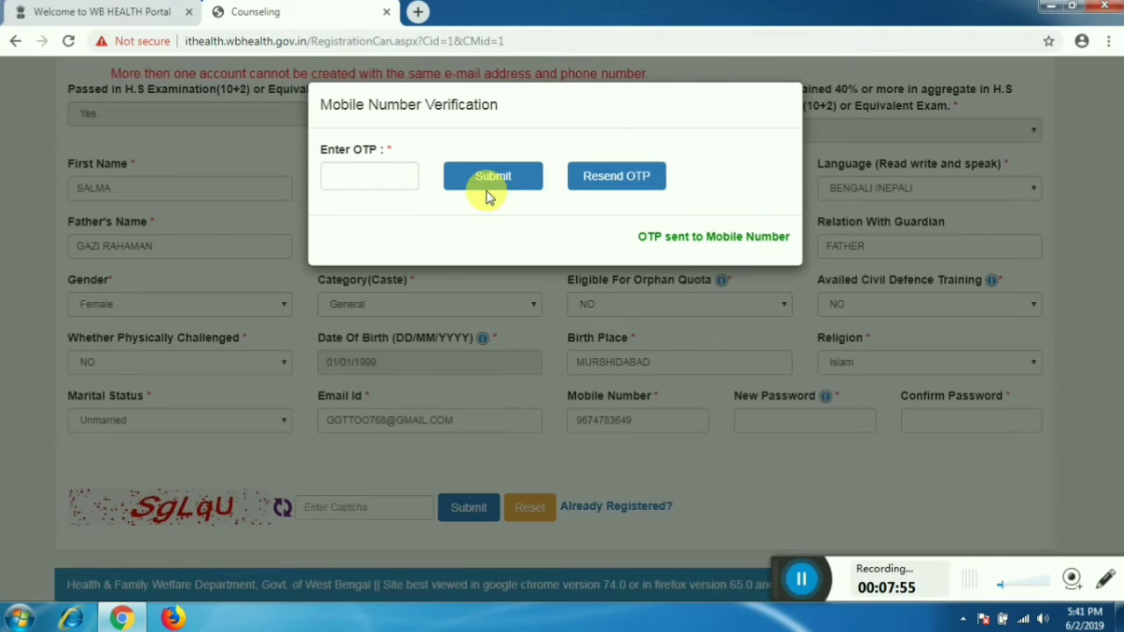
Resend the OTP, then enter and submit the one-time code to verify the mobile number.
{"action": "left_click", "coordinate": [618, 177]}
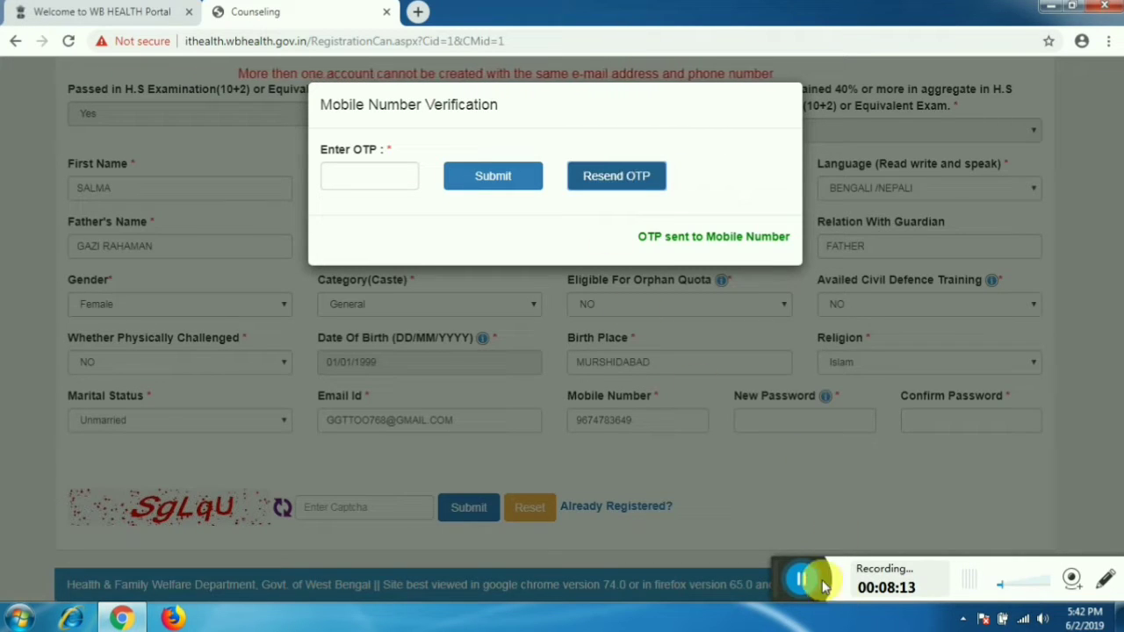
{"action": "left_click_drag", "start_coordinate": [801, 578], "coordinate": [744, 567]}
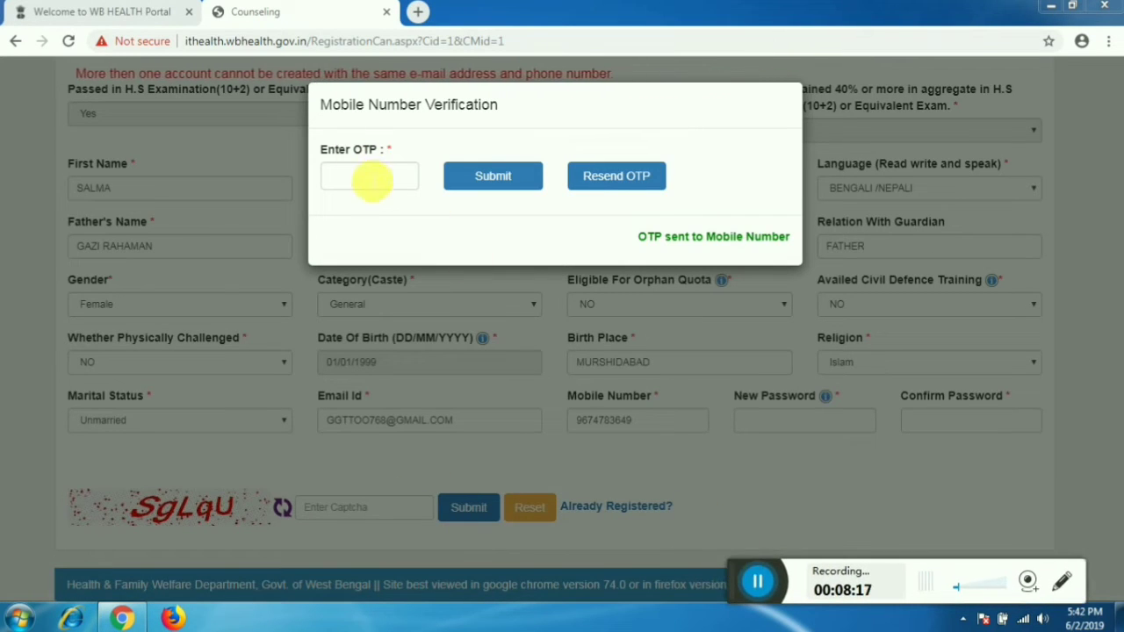
{"action": "left_click", "coordinate": [369, 177]}
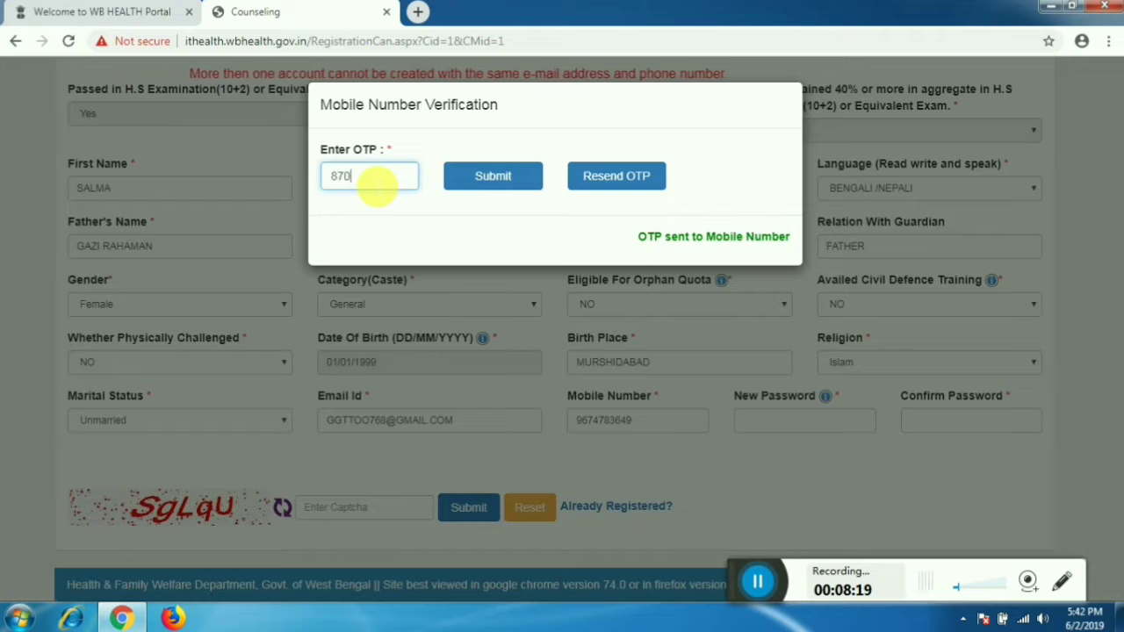
{"action": "left_click", "coordinate": [508, 174]}
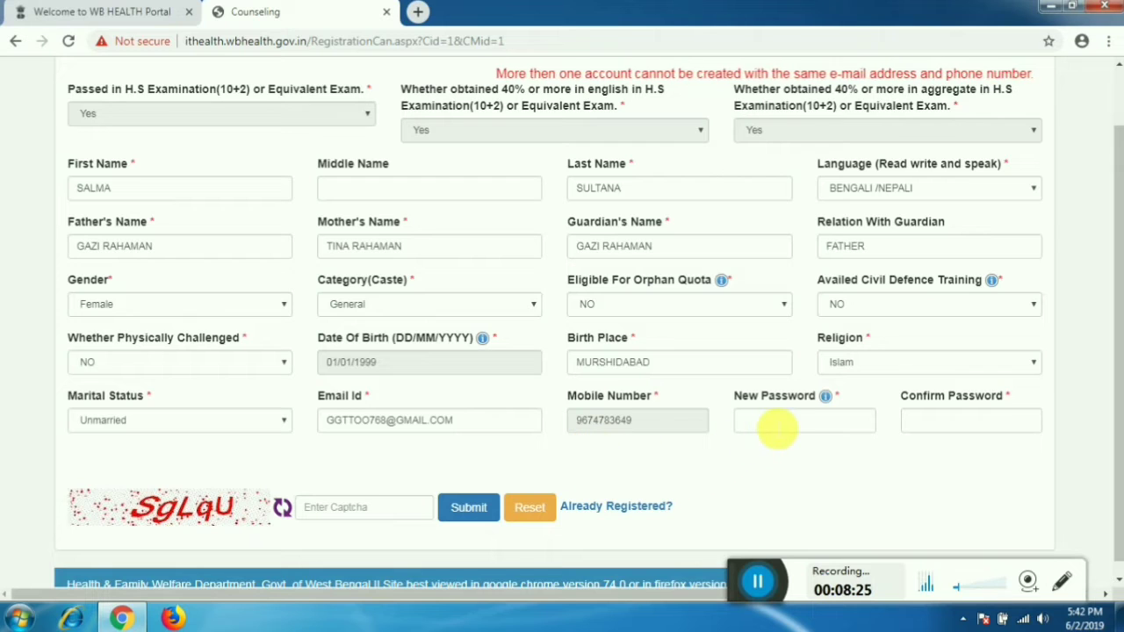
Enter the account password in New Password and repeat it in Confirm Password.
{"action": "left_click", "coordinate": [777, 426]}
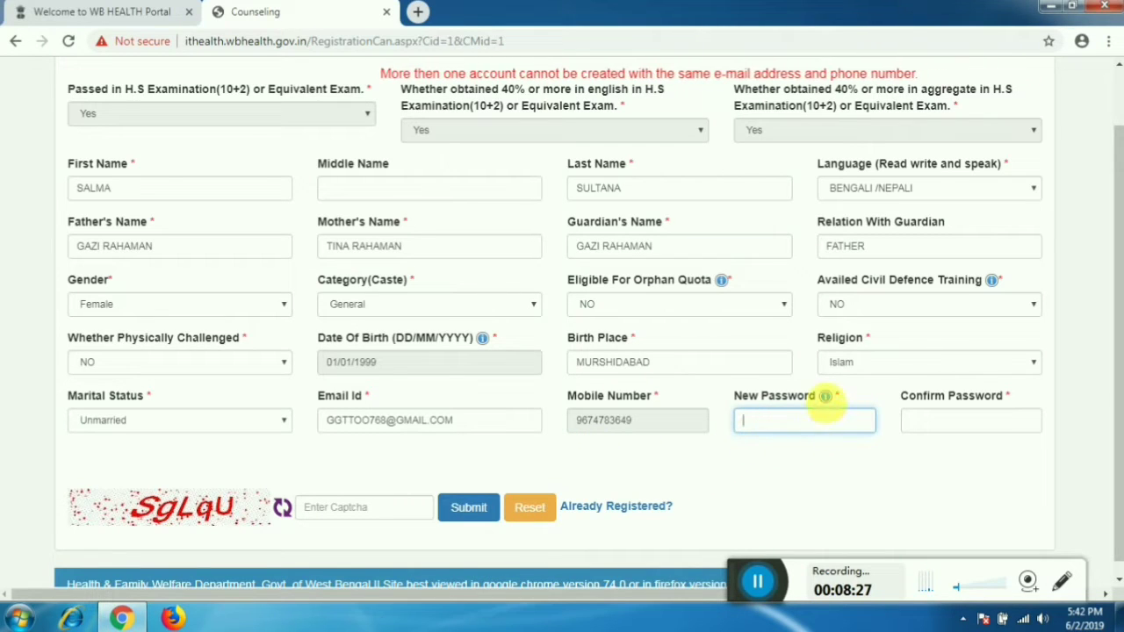
{"action": "mouse_move", "coordinate": [827, 398]}
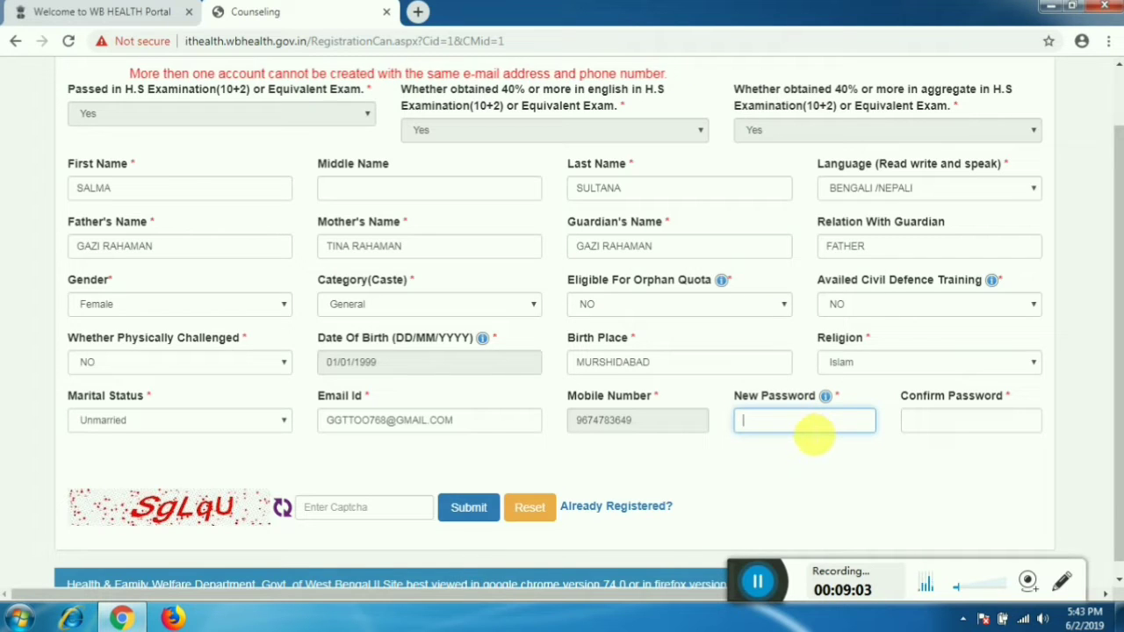
{"action": "type", "text": "a"}
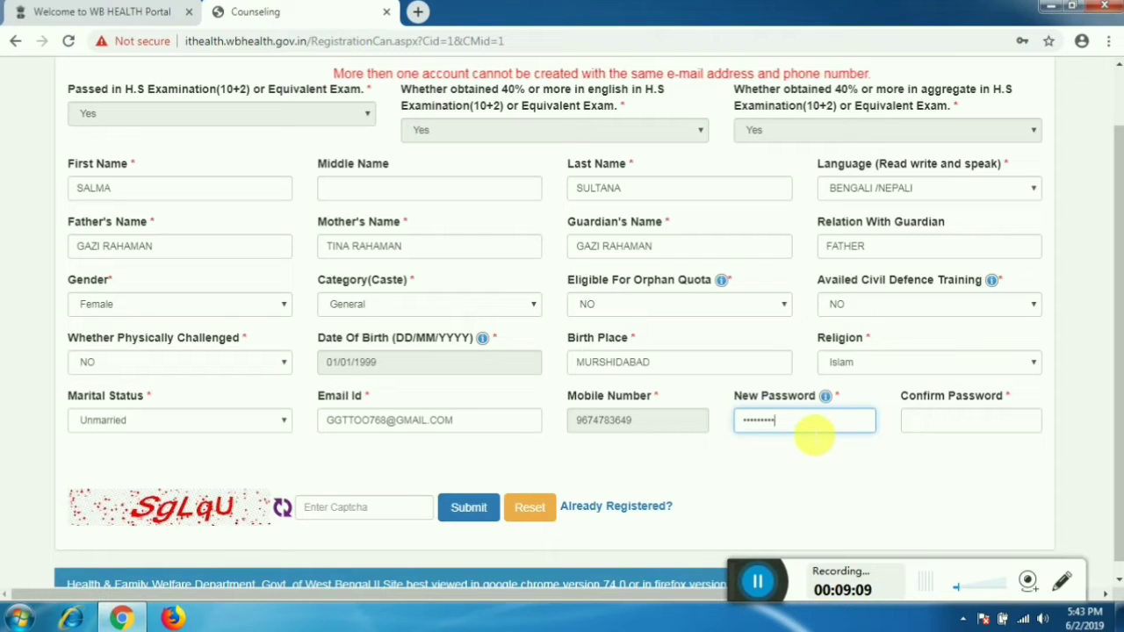
{"action": "key", "text": "Tab"}
{"action": "type", "text": "aaaaaa"}
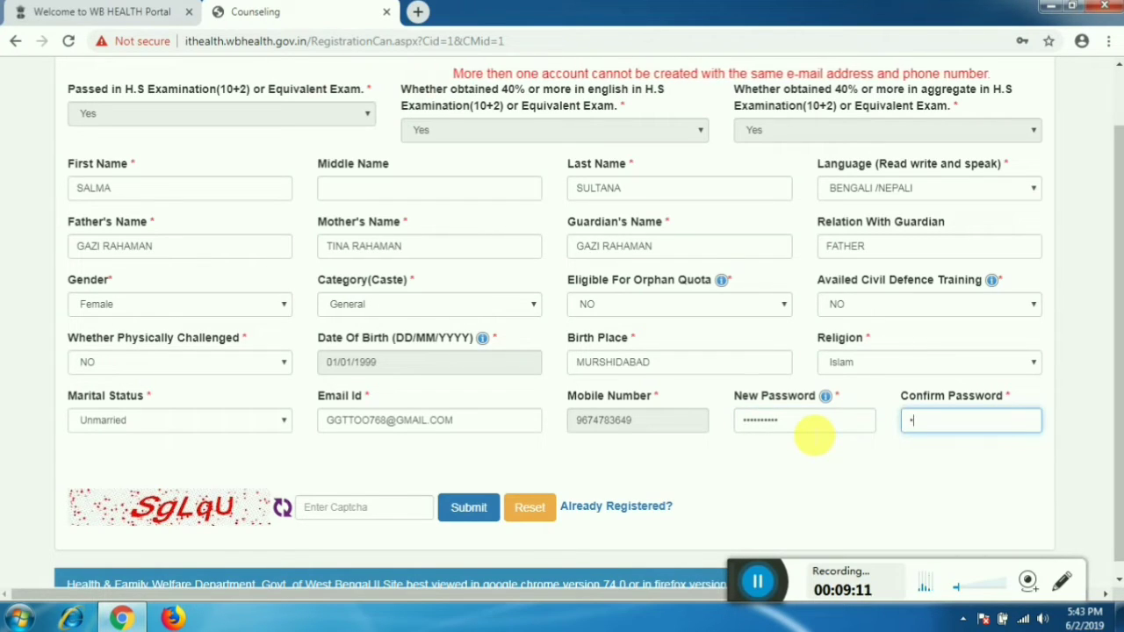
{"action": "type", "text": "a"}
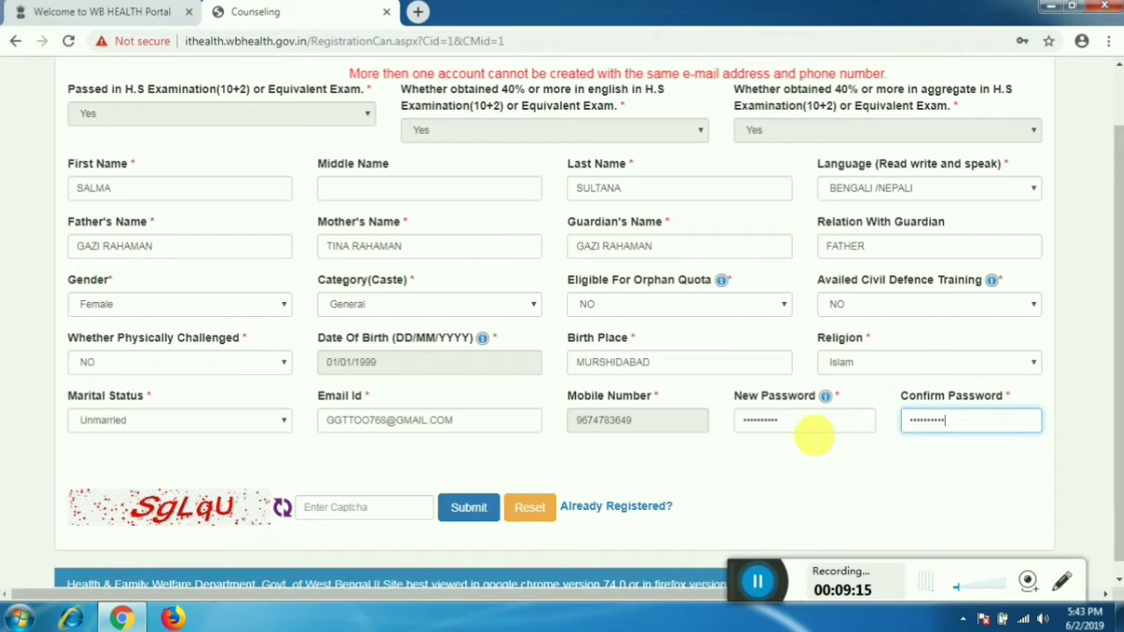
{"action": "scroll", "coordinate": [728, 431], "scroll_direction": "down", "scroll_amount": 1}
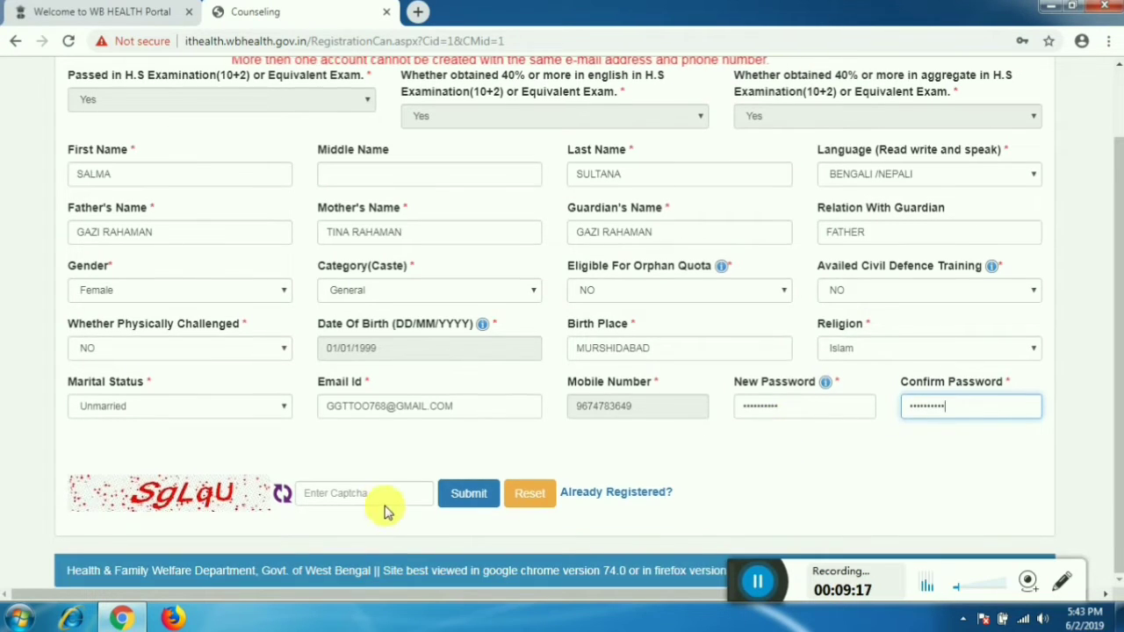
Type the captcha characters into Enter Captcha, removing a wrongly cased last letter.
{"action": "left_click", "coordinate": [386, 503]}
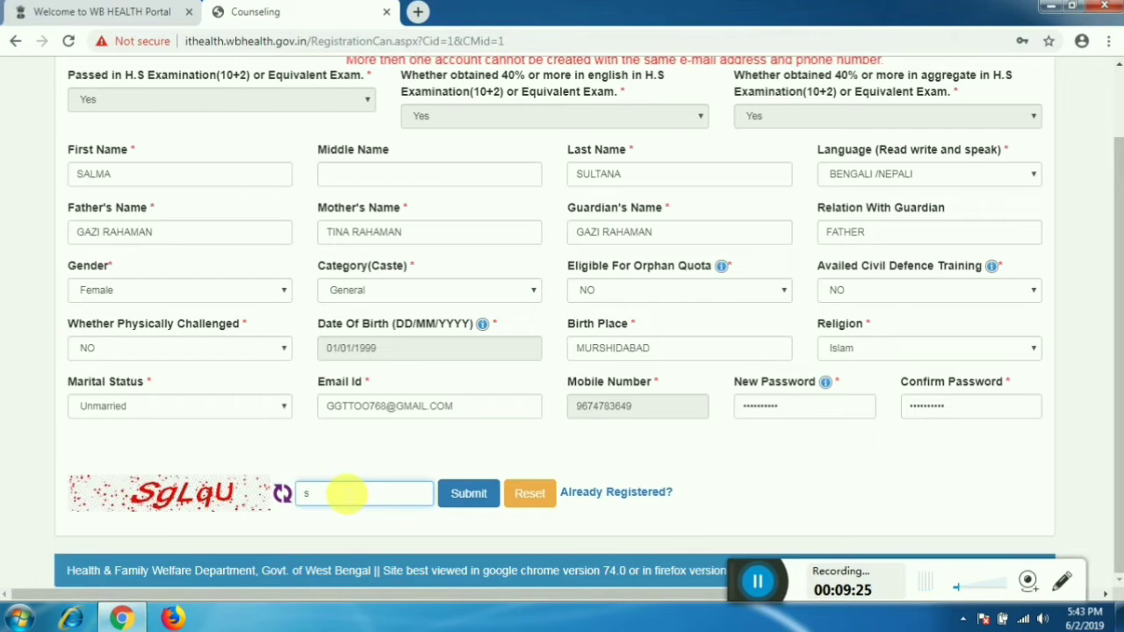
{"action": "type", "text": "S"}
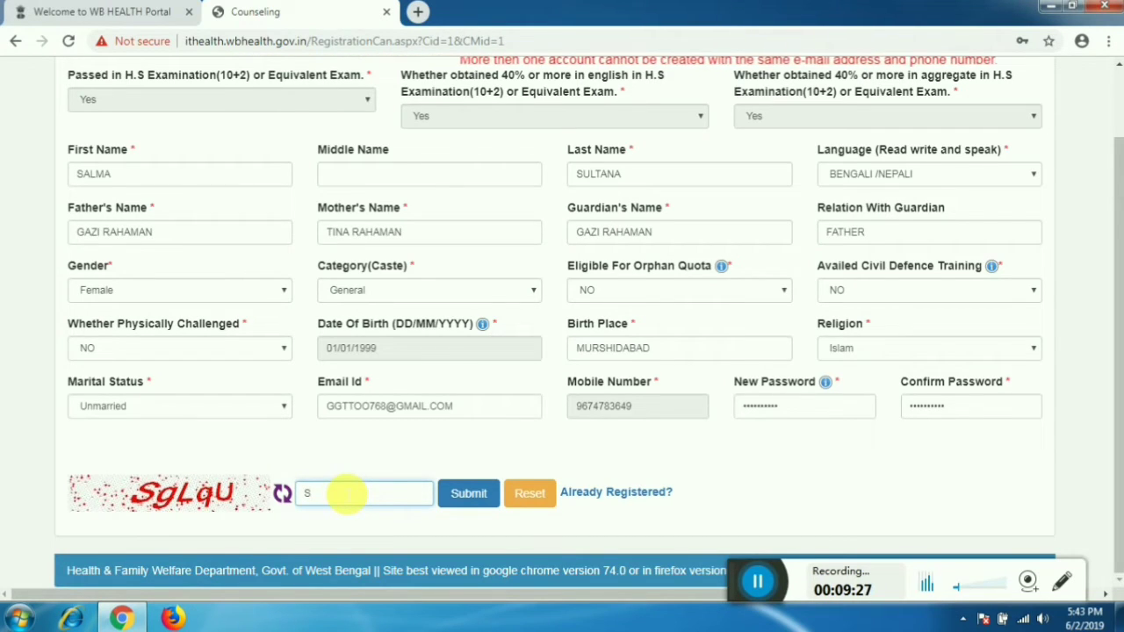
{"action": "type", "text": "gL"}
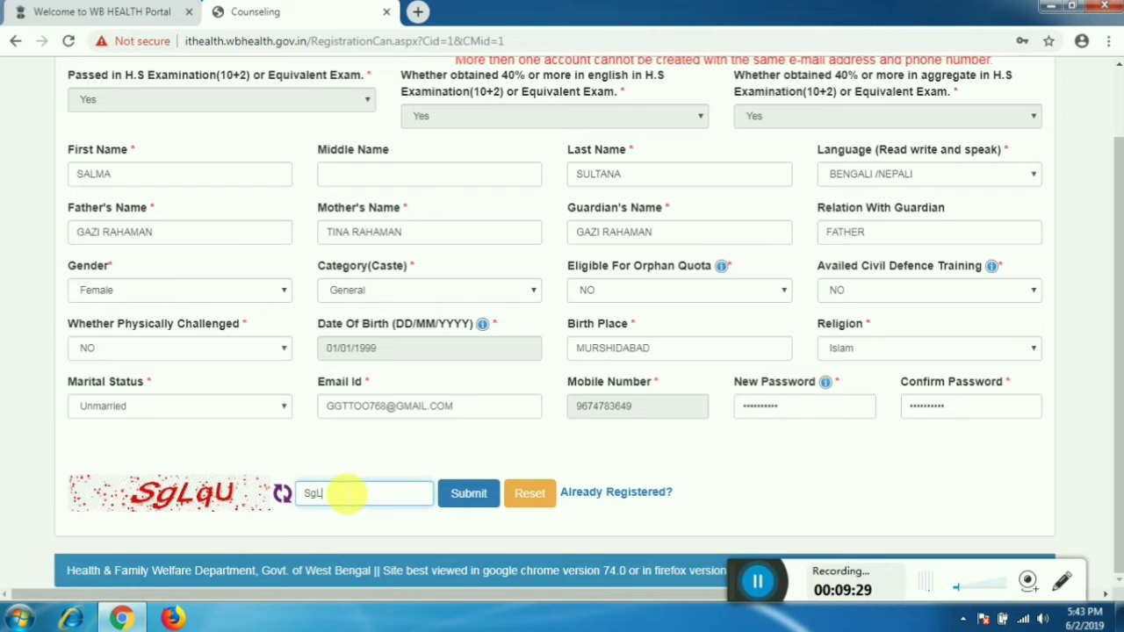
{"action": "type", "text": "q"}
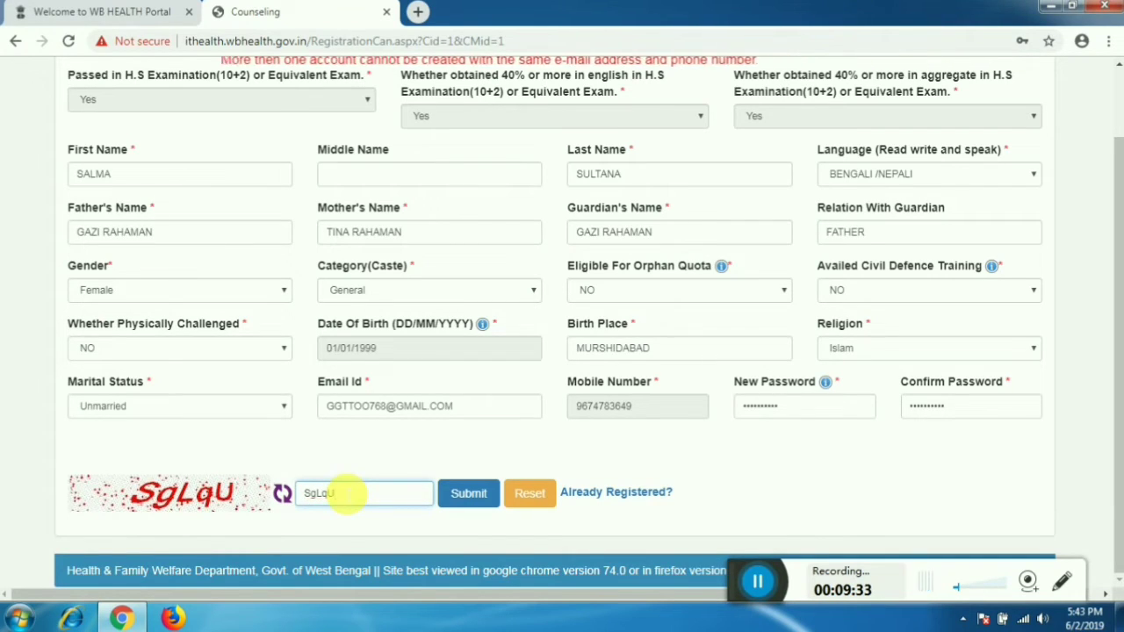
{"action": "type", "text": "u"}
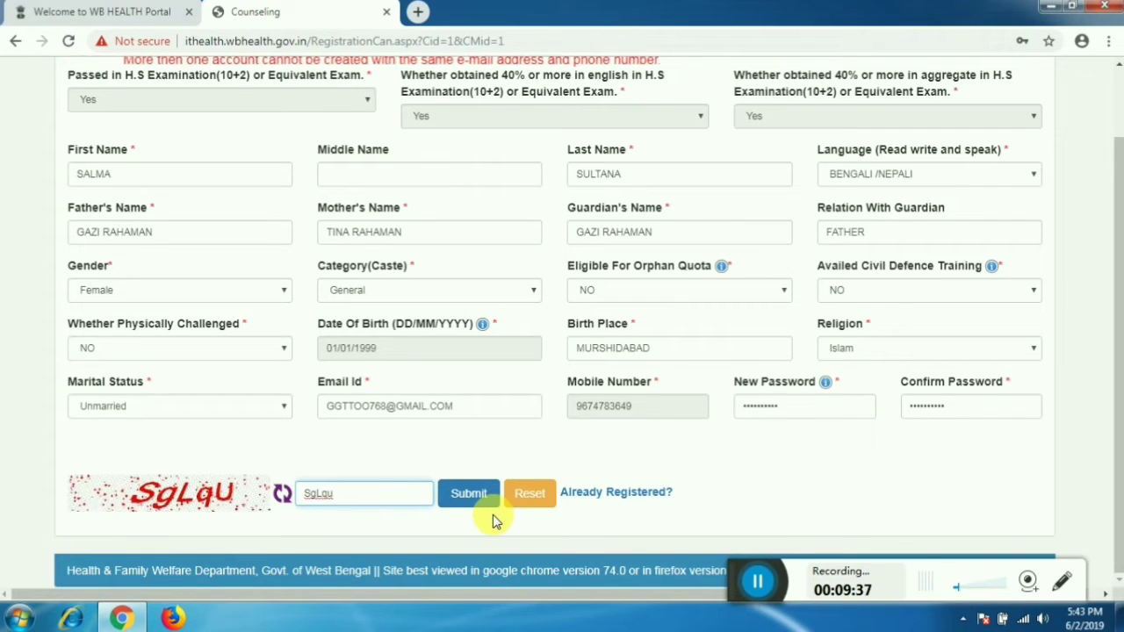
{"action": "key", "text": "BackSpace"}
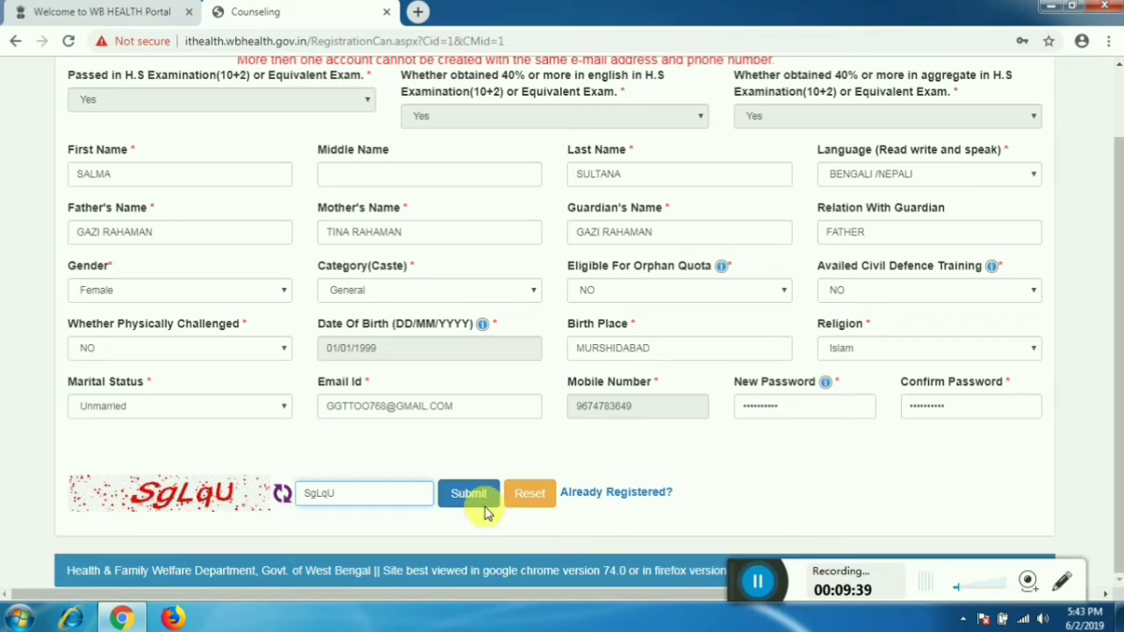
Complete the captcha, submit the registration and dismiss the account-created alert.
{"action": "type", "text": "U"}
{"action": "left_click", "coordinate": [496, 501]}
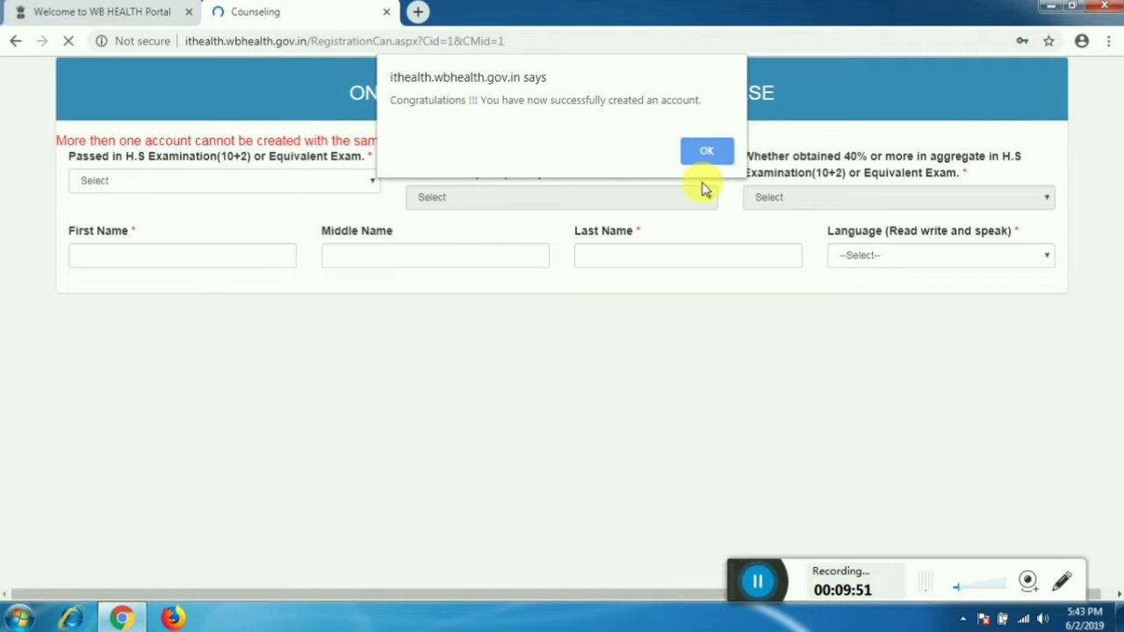
{"action": "left_click", "coordinate": [712, 153]}
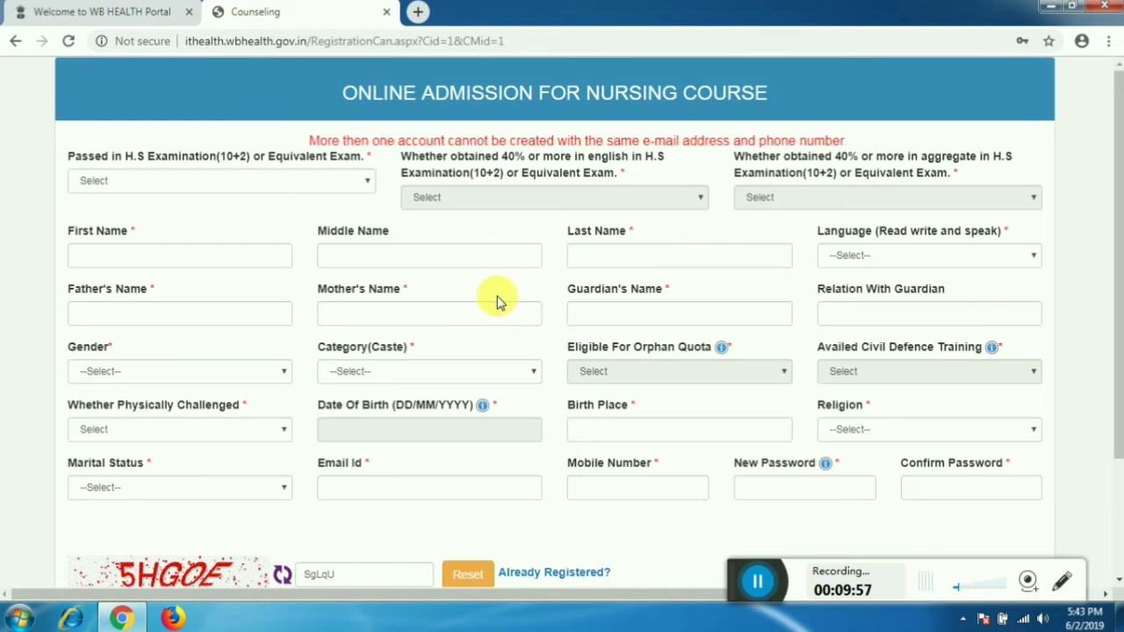
Return to the previous page and open the Login page through Already Registered?
{"action": "scroll", "coordinate": [499, 316], "scroll_direction": "down", "scroll_amount": 2}
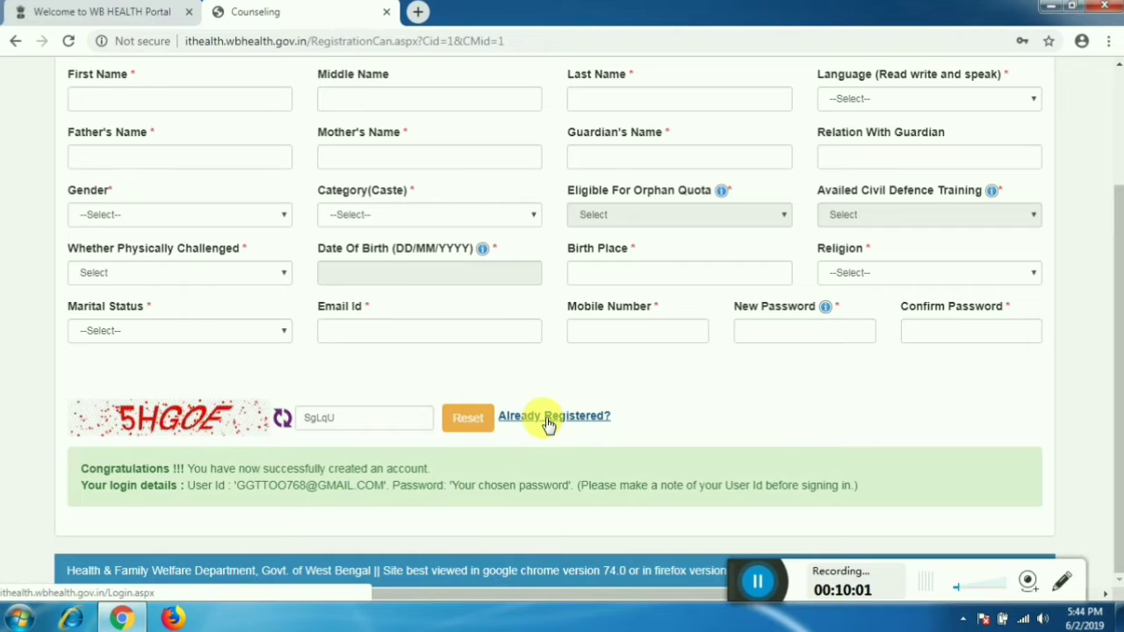
{"action": "scroll", "coordinate": [602, 434], "scroll_direction": "up", "scroll_amount": 1}
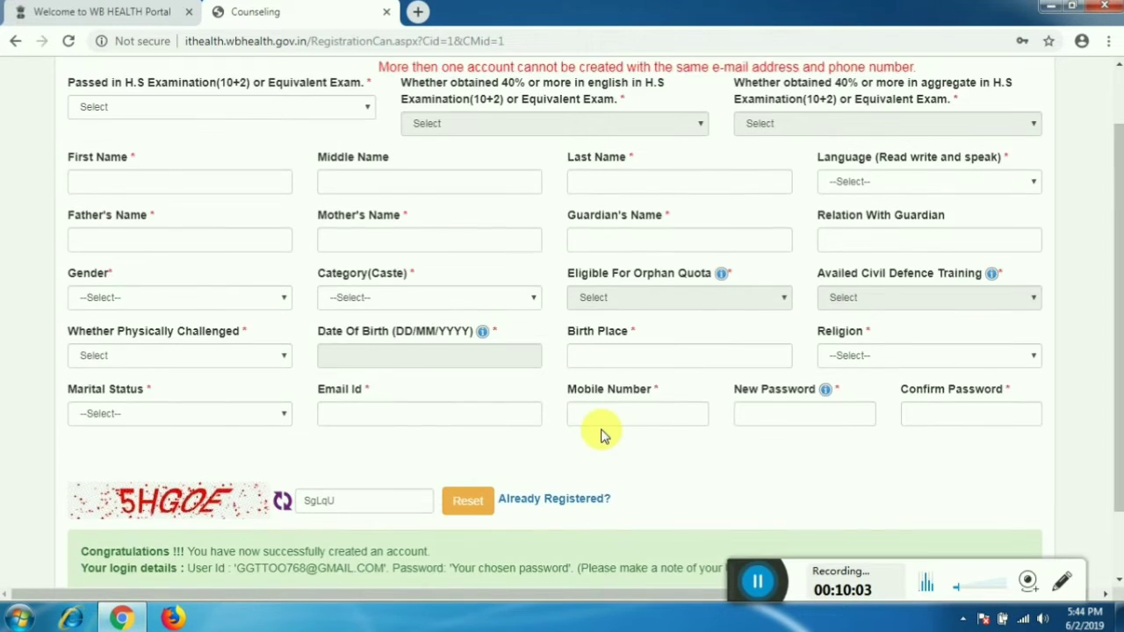
{"action": "scroll", "coordinate": [602, 434], "scroll_direction": "up", "scroll_amount": 1}
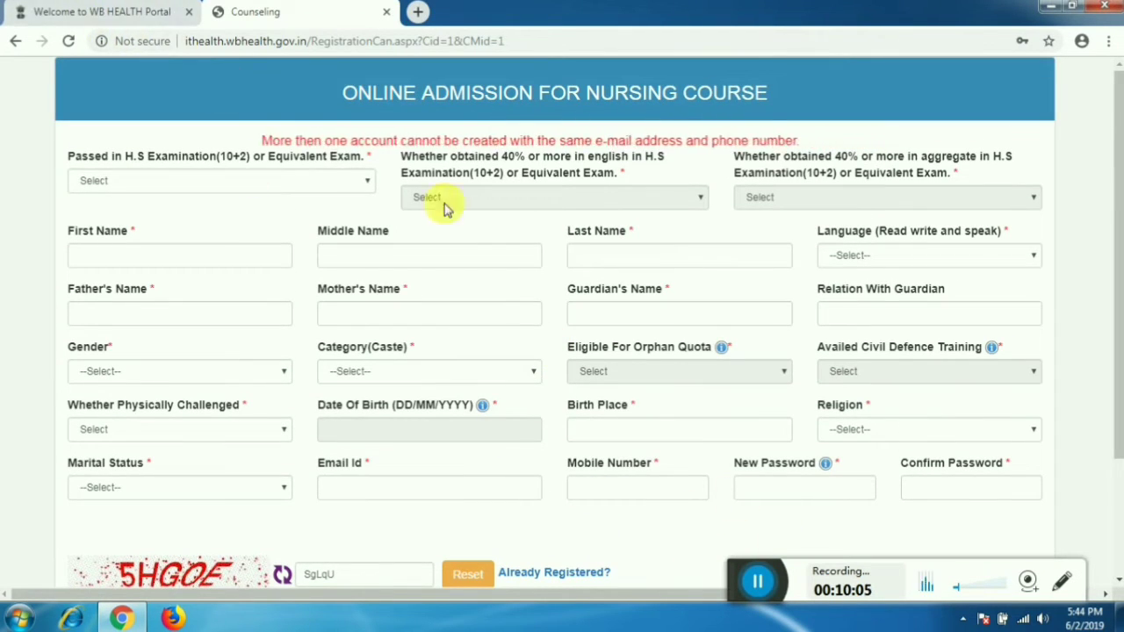
{"action": "left_click", "coordinate": [15, 40]}
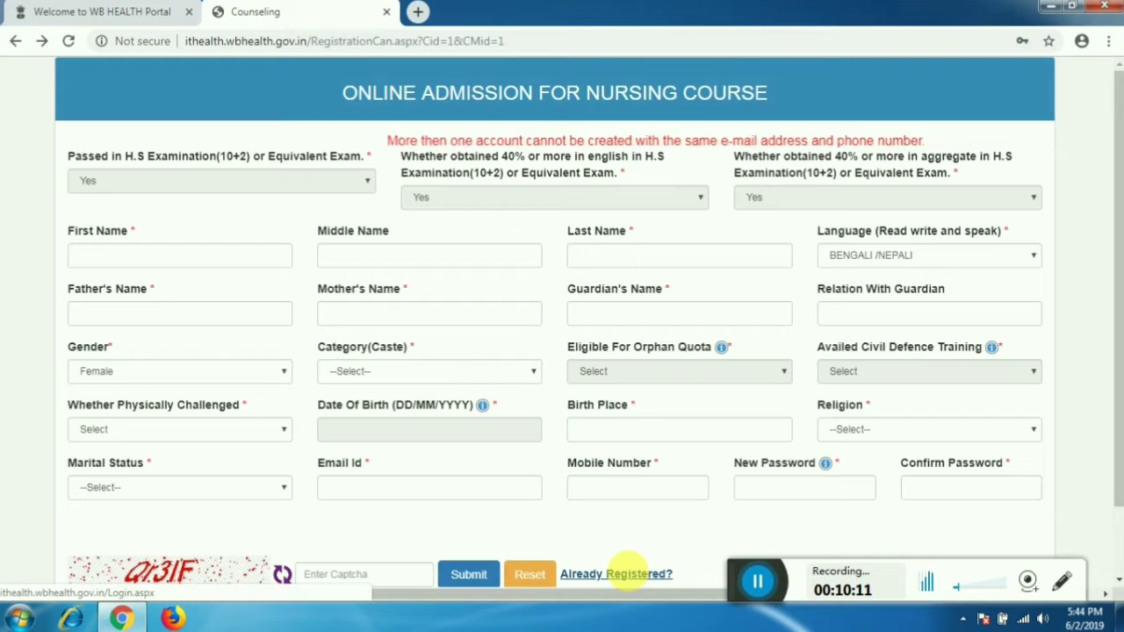
{"action": "left_click", "coordinate": [617, 573]}
{"action": "left_click", "coordinate": [281, 256]}
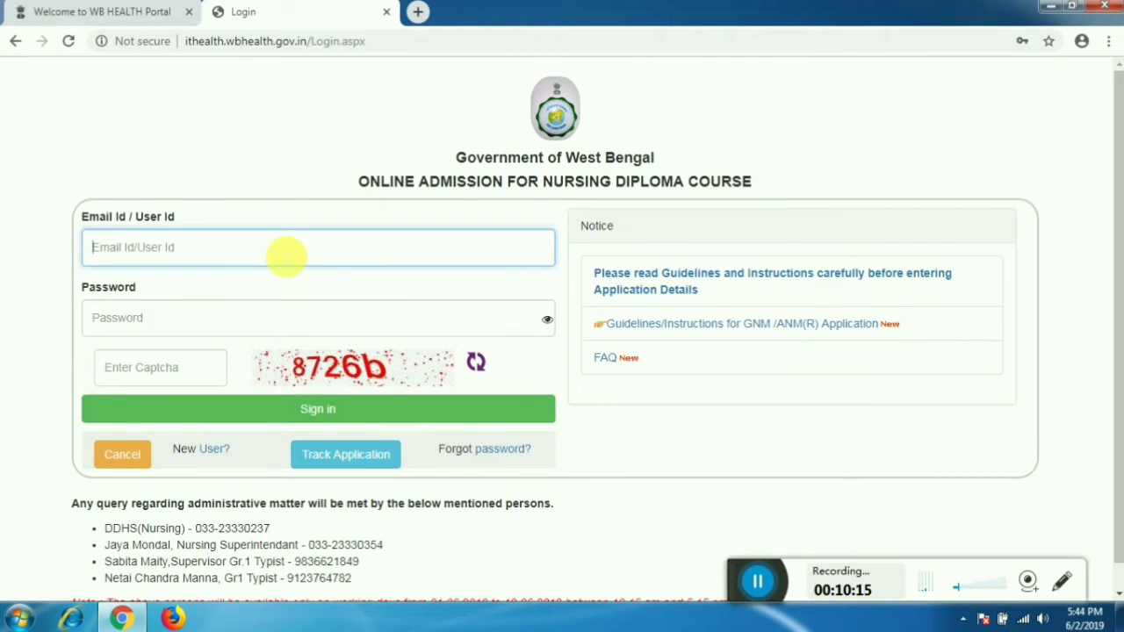
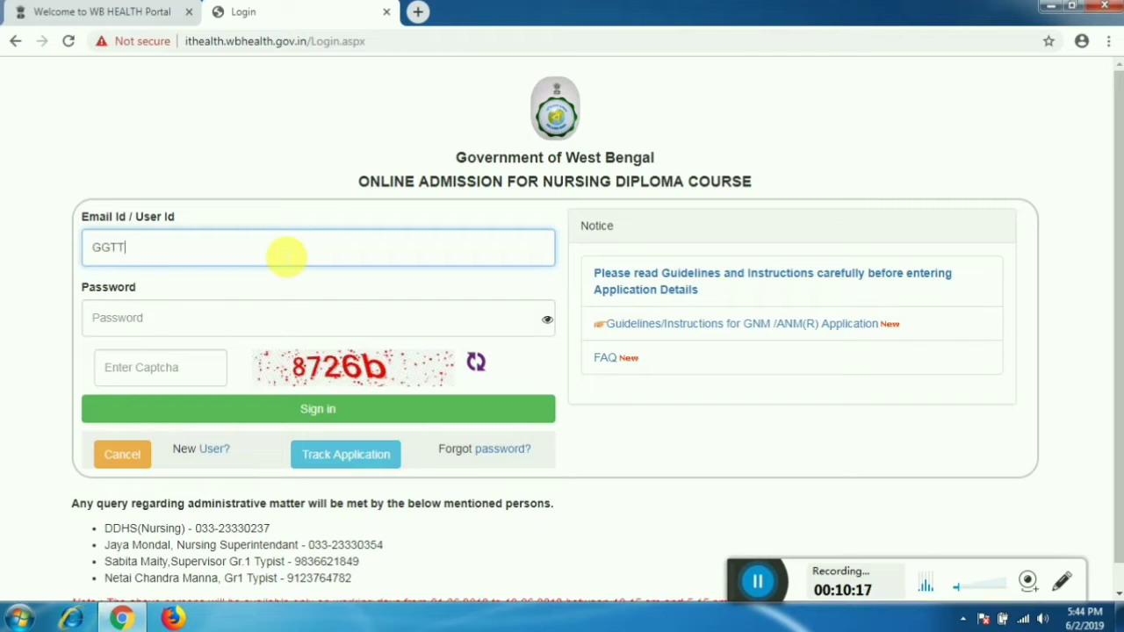
Sign in with the candidate's user ID, password and the captcha code.
{"action": "key", "text": "BackSpace"}
{"action": "key", "text": "BackSpace"}
{"action": "key", "text": "BackSpace"}
{"action": "key", "text": "BackSpace"}
{"action": "key", "text": "BackSpace"}
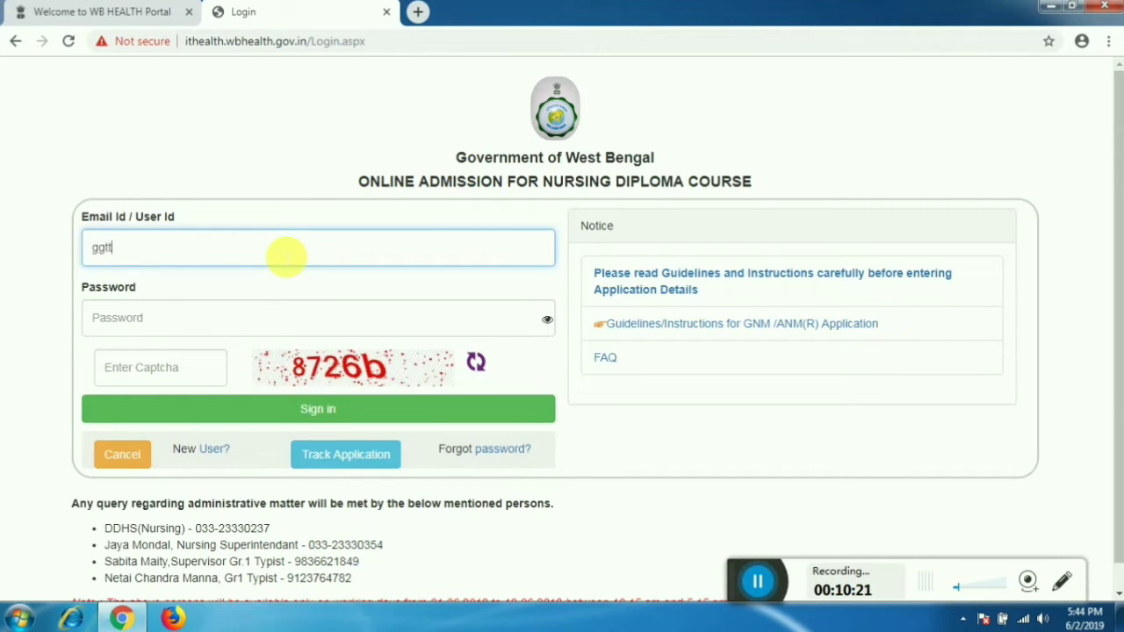
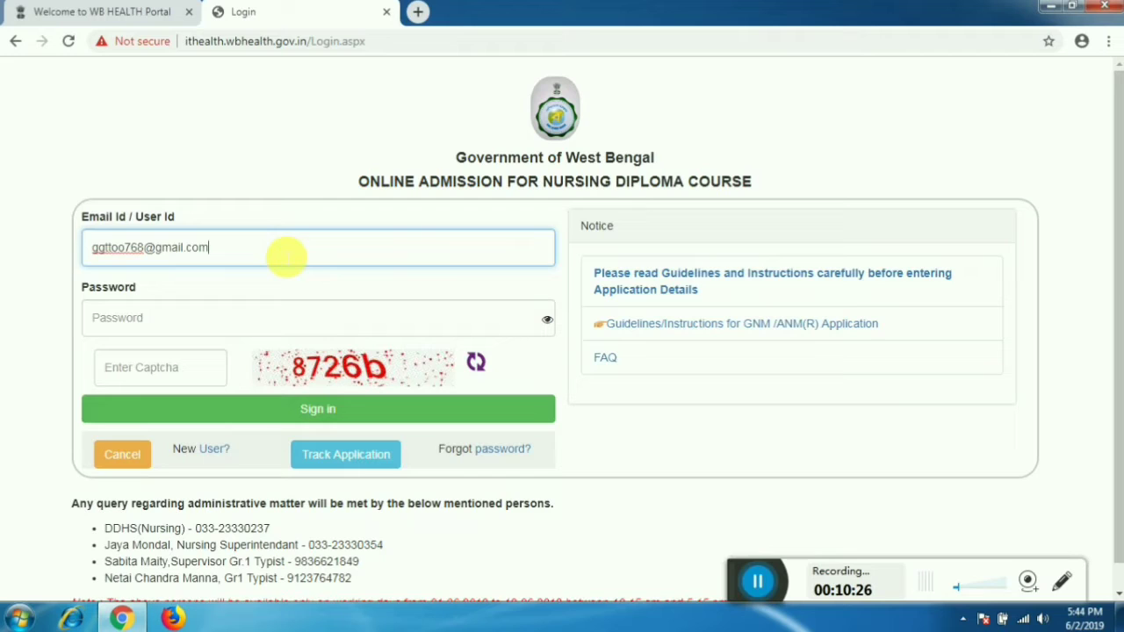
{"action": "key", "text": "Tab"}
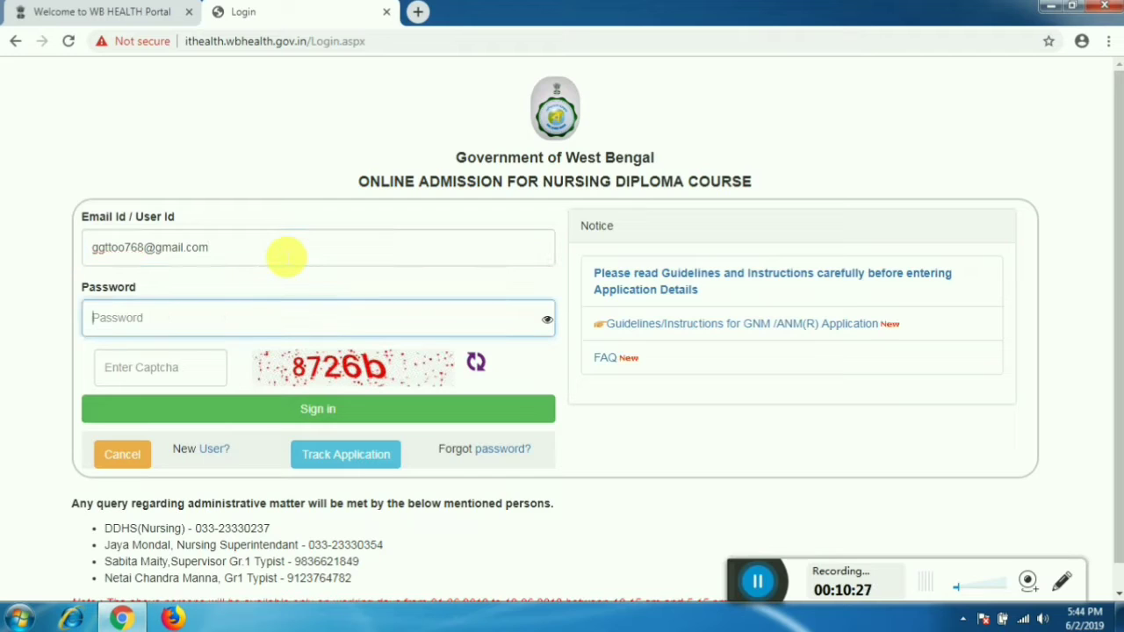
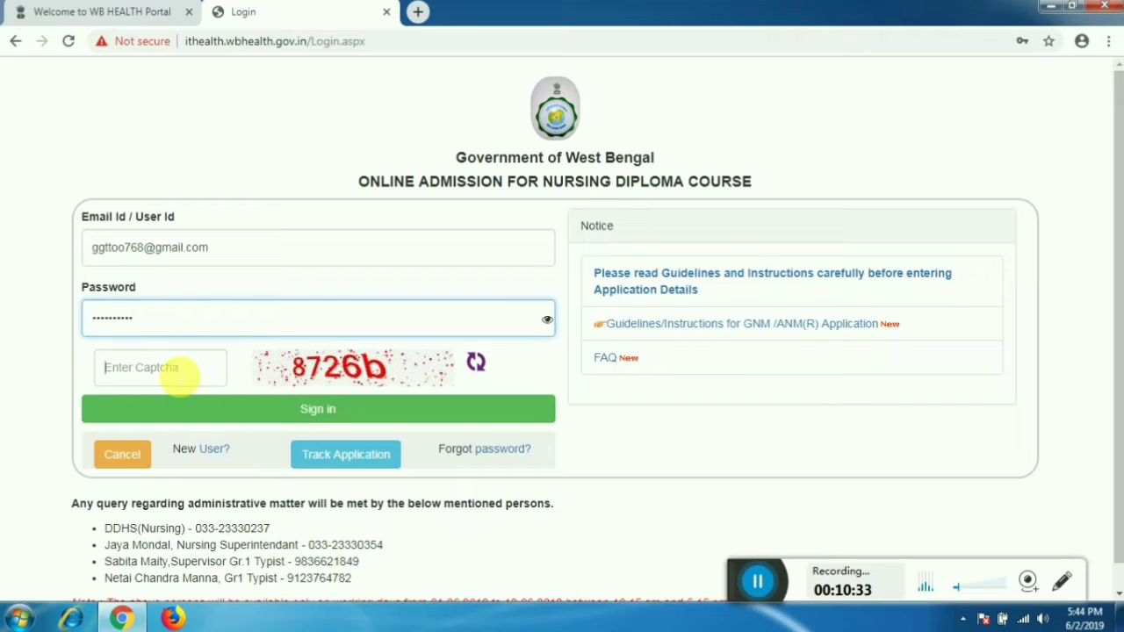
{"action": "left_click", "coordinate": [181, 369]}
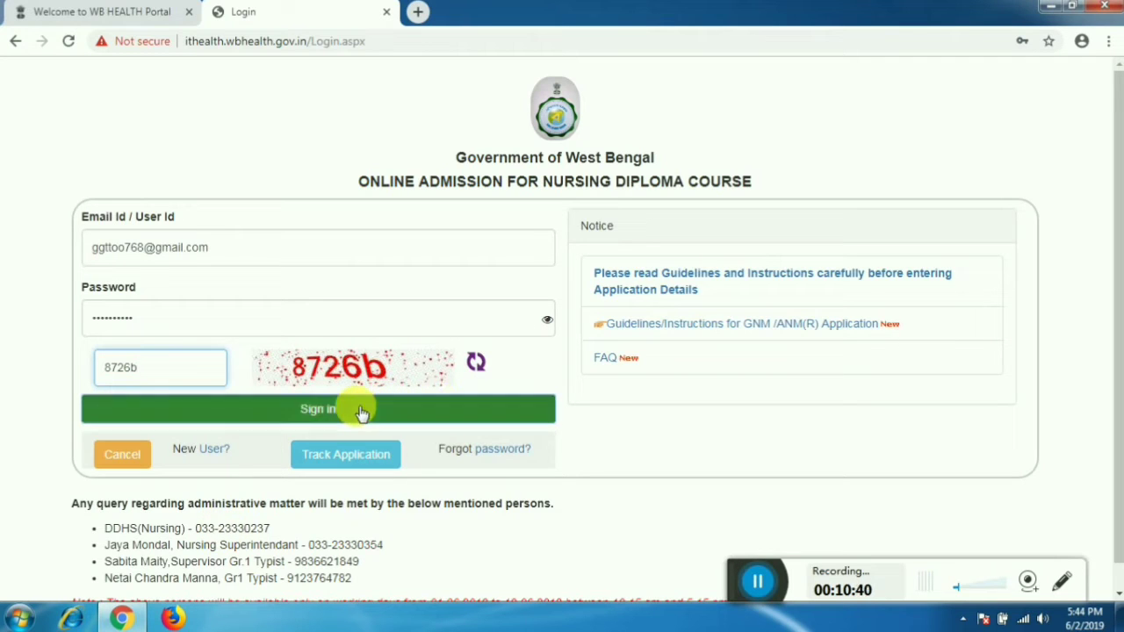
{"action": "left_click", "coordinate": [360, 411]}
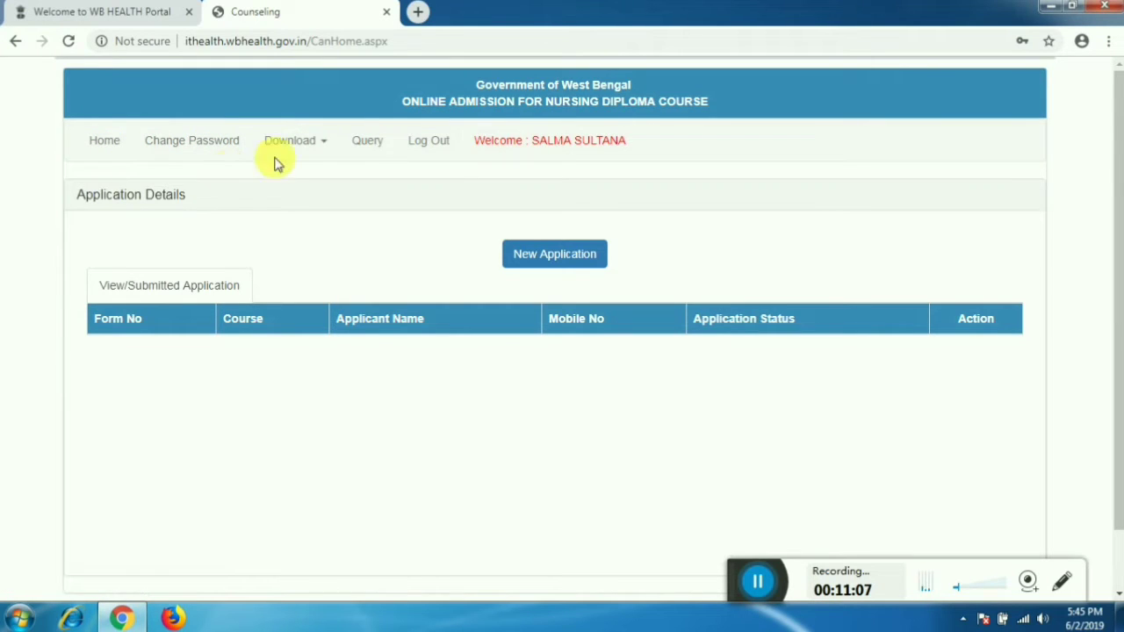
Start a New Application and choose Apply Now for G.N.M Counseling 2019.
{"action": "left_click", "coordinate": [319, 148]}
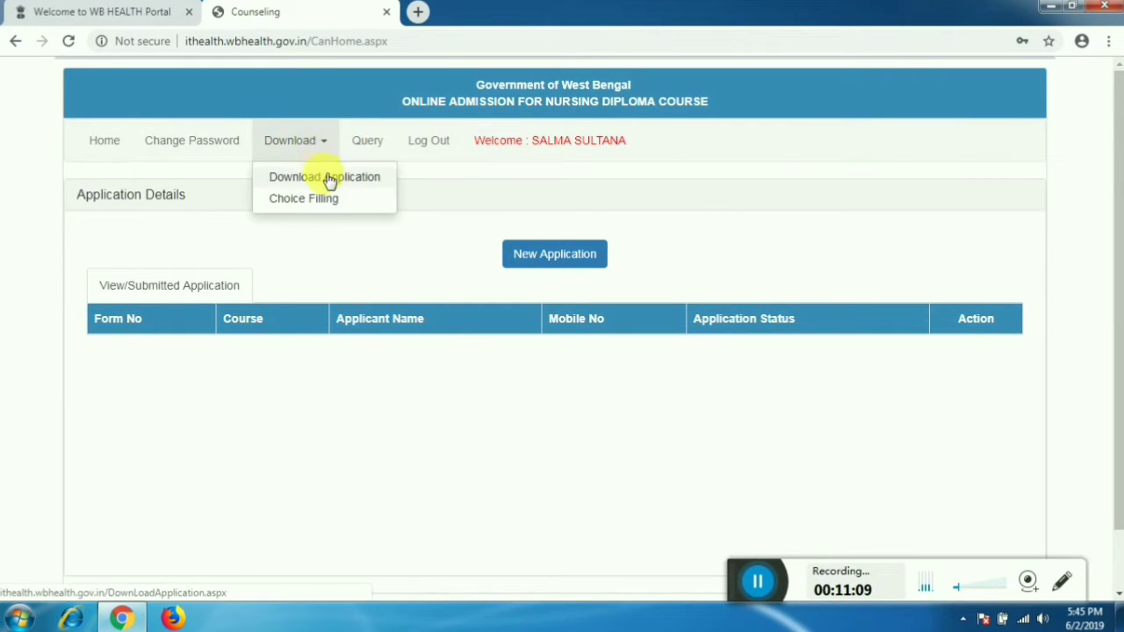
{"action": "left_click", "coordinate": [441, 185]}
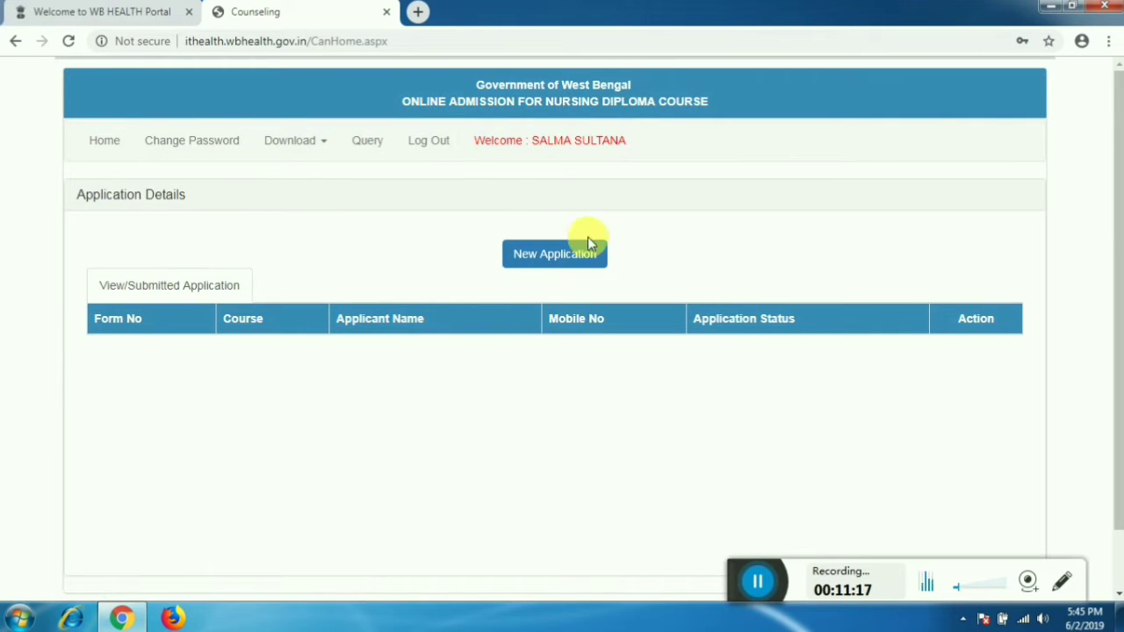
{"action": "left_click", "coordinate": [542, 264]}
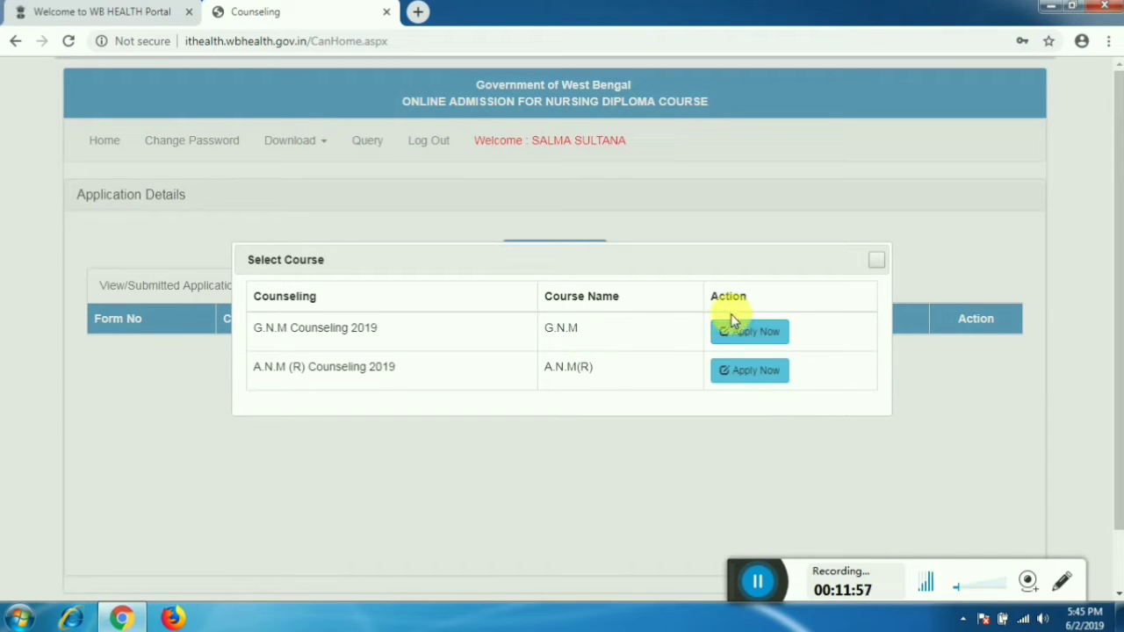
{"action": "left_click", "coordinate": [743, 341]}
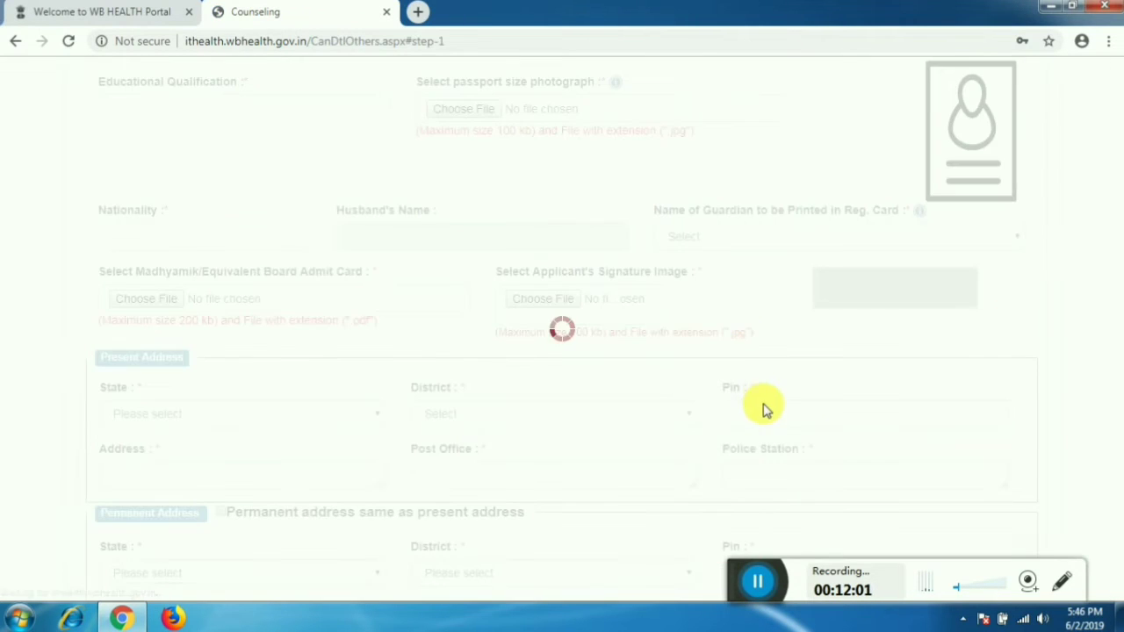
Enter HIGER SECONDARY as the Educational Qualification on the Basic Details step.
{"action": "scroll", "coordinate": [771, 430], "scroll_direction": "up", "scroll_amount": 2}
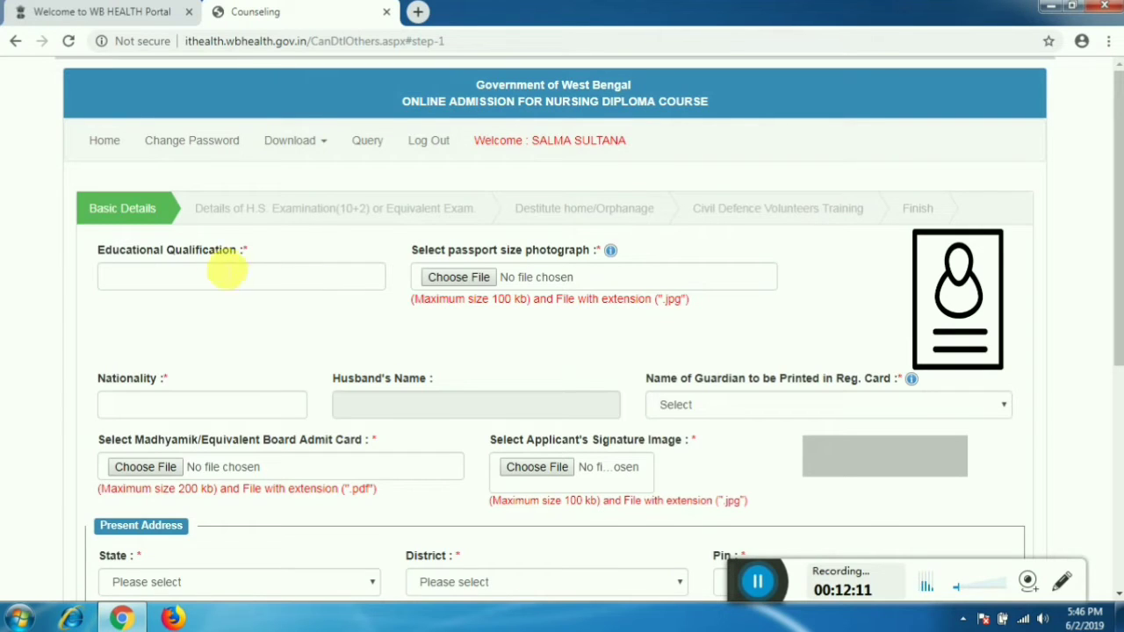
{"action": "left_click", "coordinate": [204, 277]}
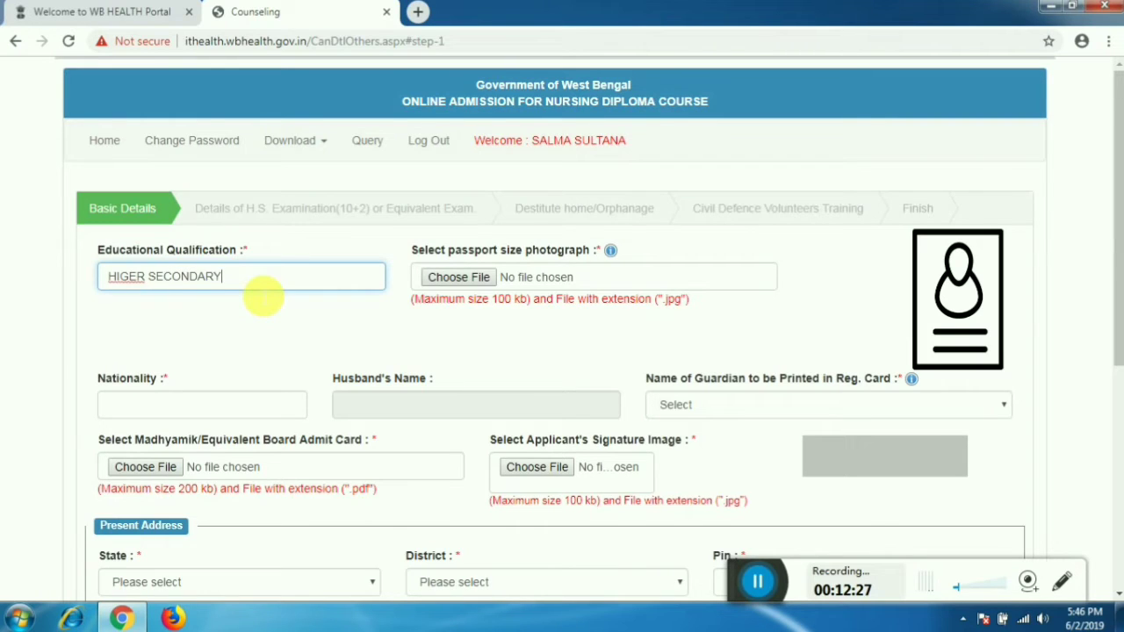
{"action": "key", "text": "Tab"}
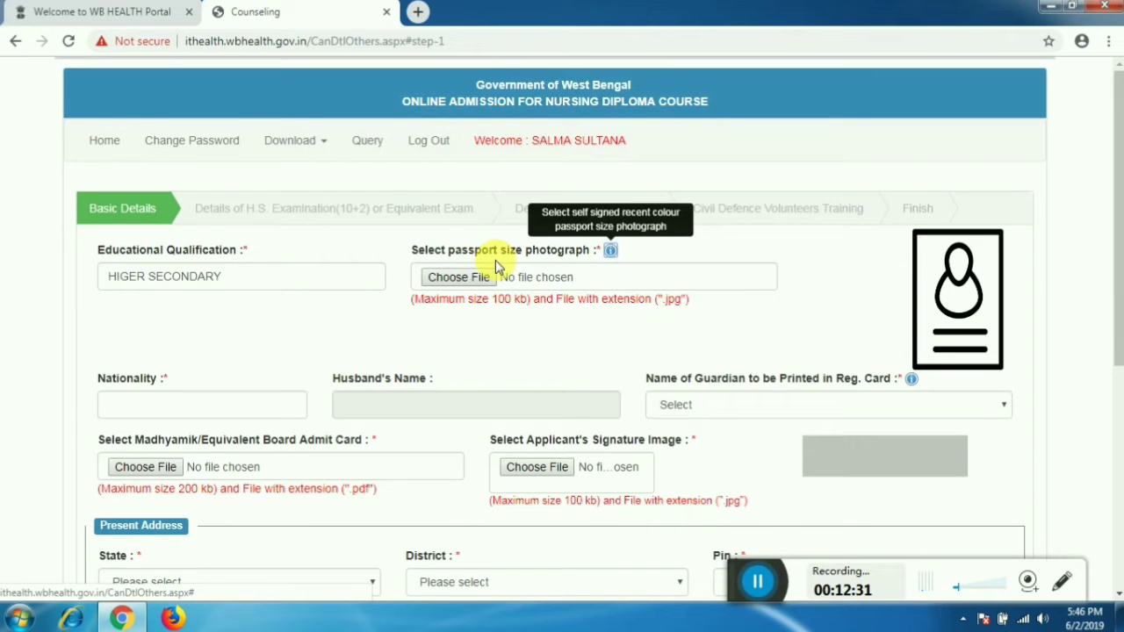
Attach logo.jpeg from Documents > JPG as the passport size photograph.
{"action": "left_click", "coordinate": [451, 284]}
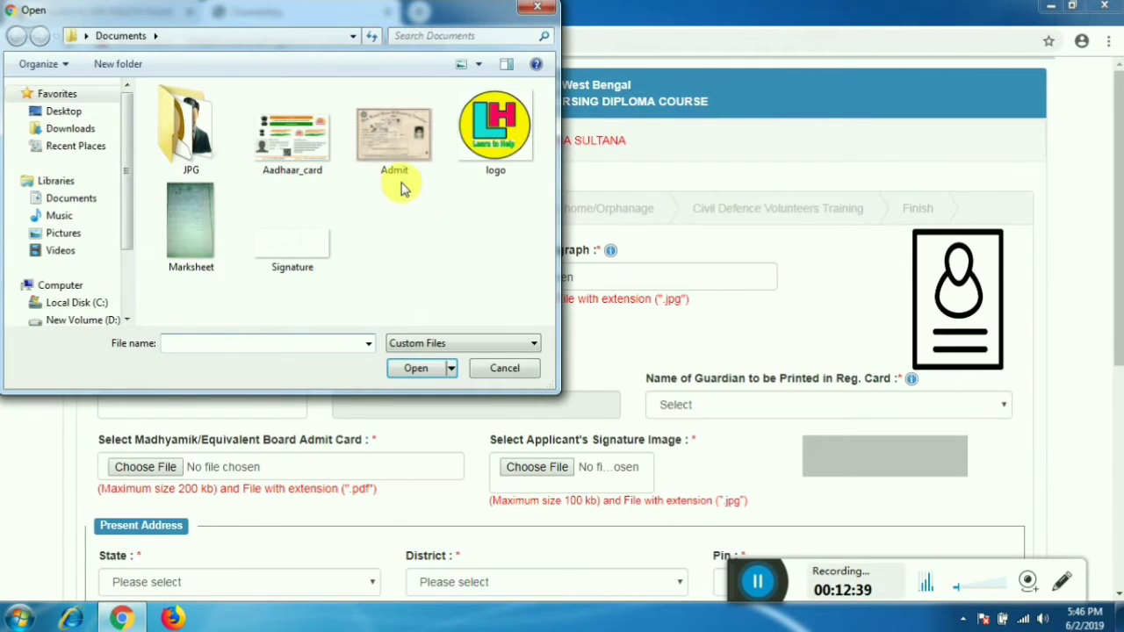
{"action": "left_click", "coordinate": [70, 111]}
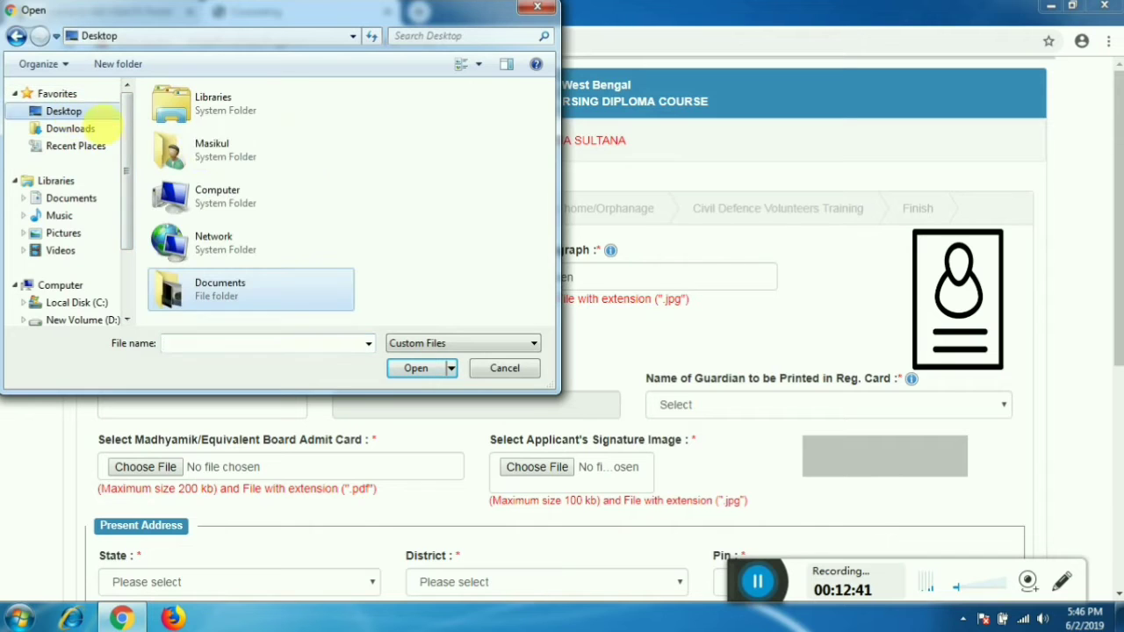
{"action": "left_click", "coordinate": [269, 291]}
{"action": "double_click", "coordinate": [268, 292]}
{"action": "double_click", "coordinate": [202, 142]}
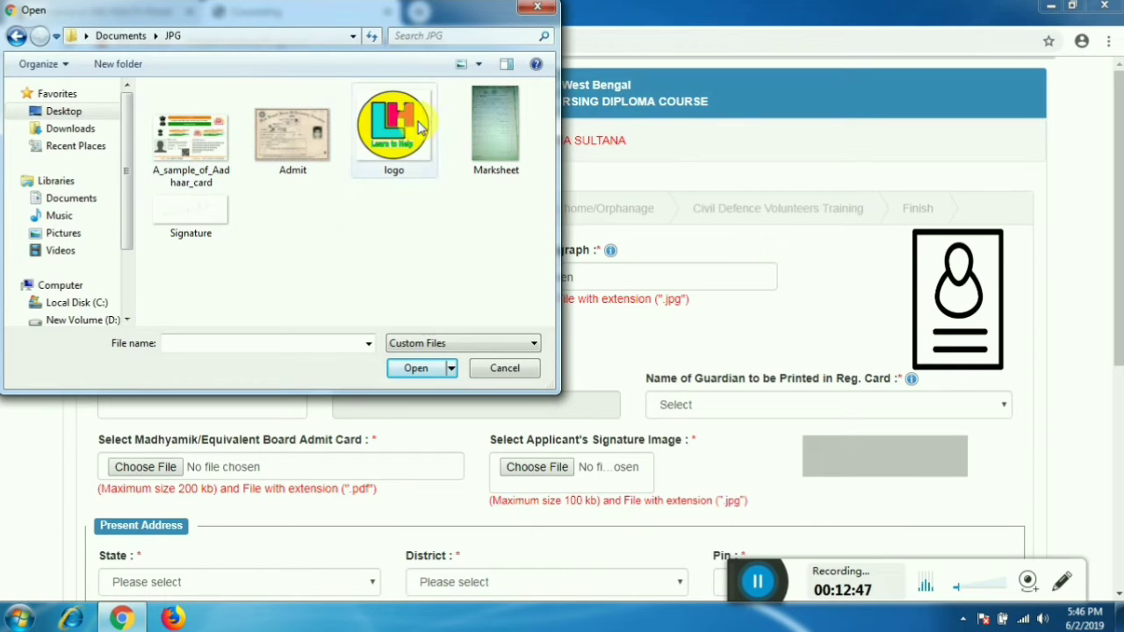
{"action": "left_click", "coordinate": [536, 8]}
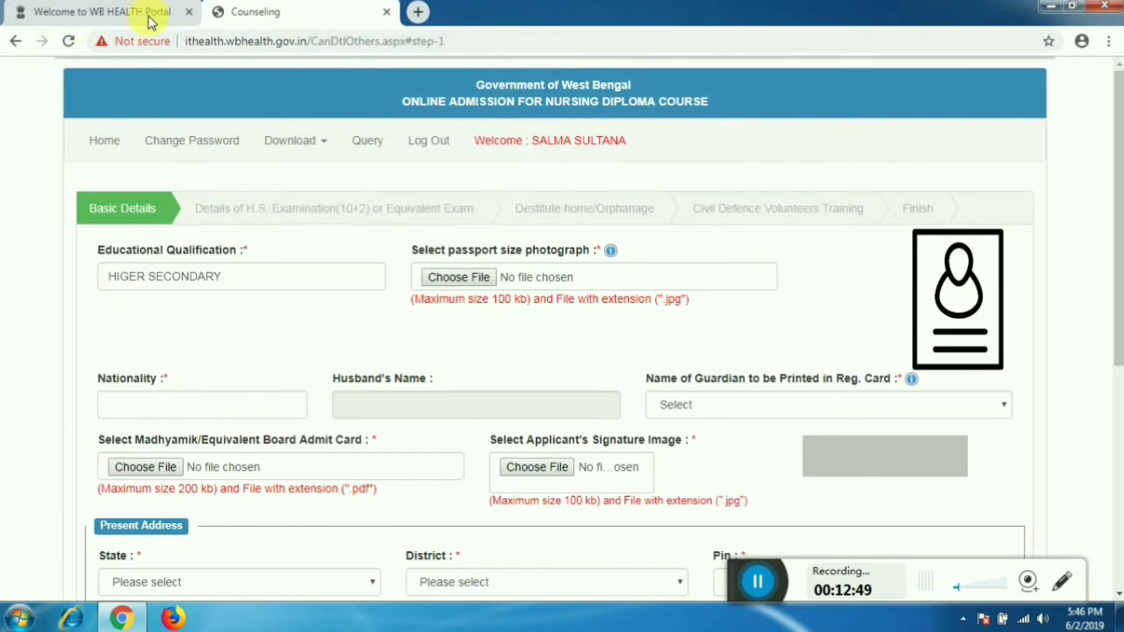
{"action": "left_click", "coordinate": [470, 275]}
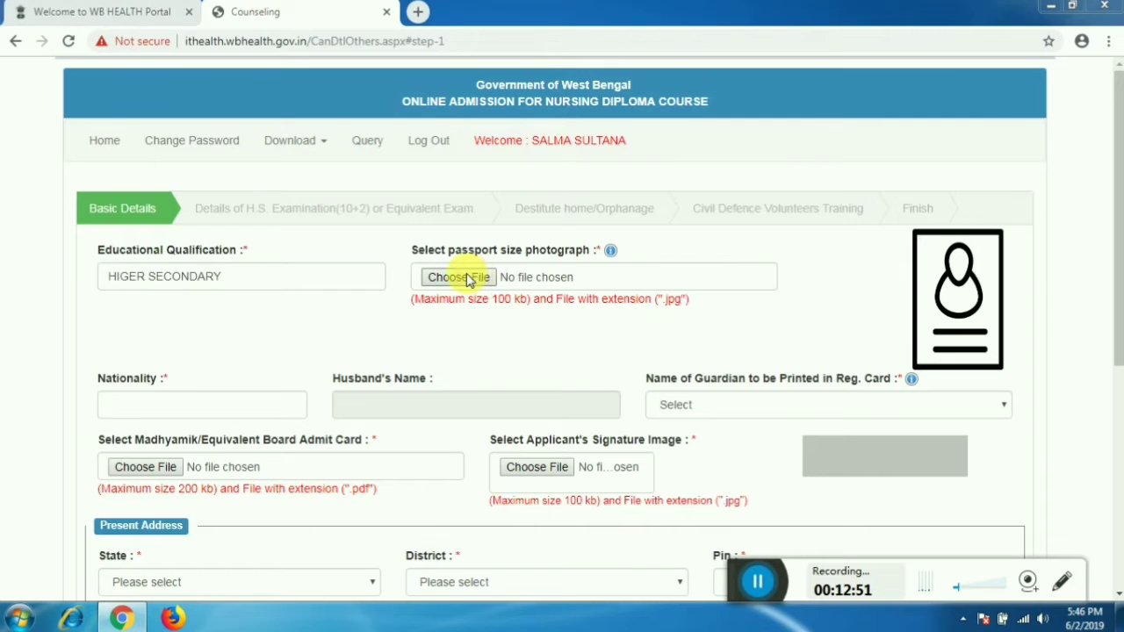
{"action": "double_click", "coordinate": [207, 164]}
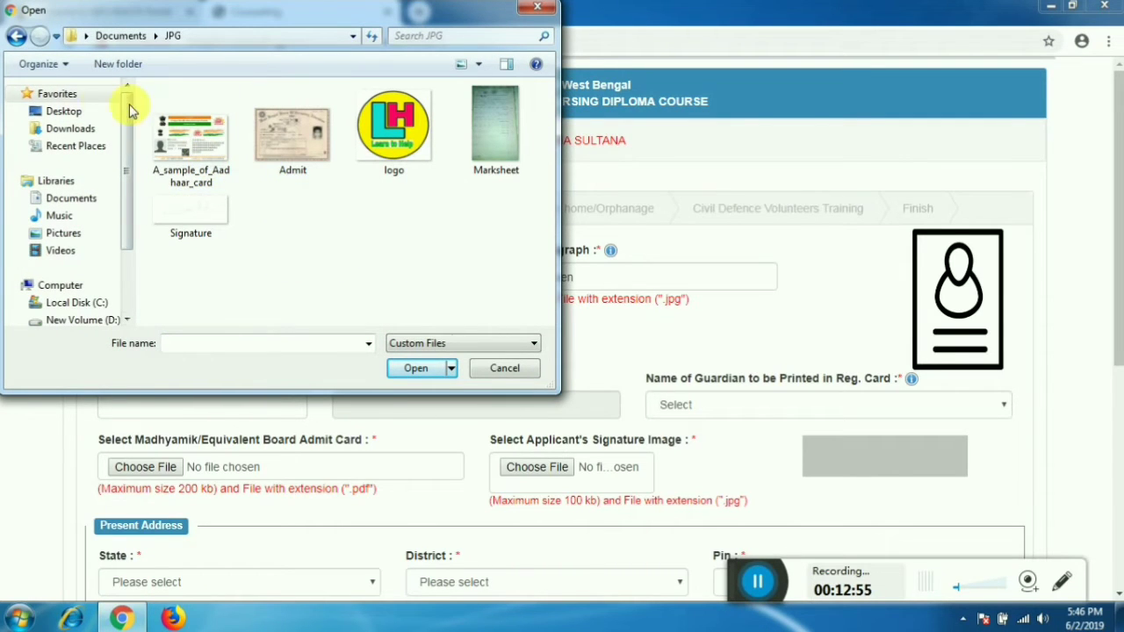
{"action": "left_click", "coordinate": [70, 111]}
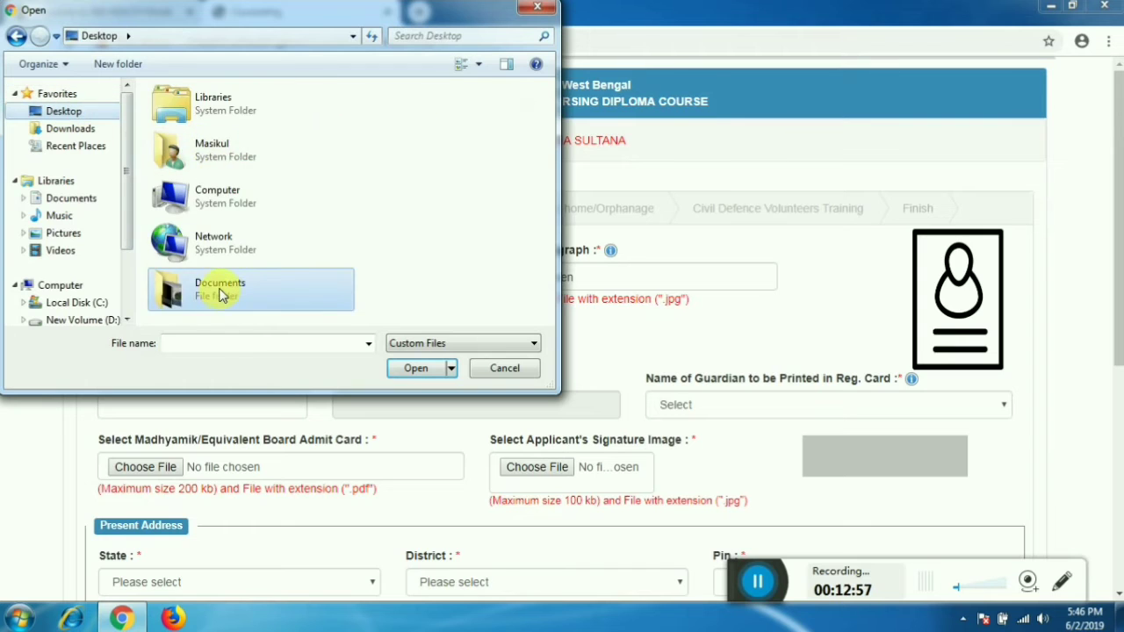
{"action": "double_click", "coordinate": [218, 289]}
{"action": "double_click", "coordinate": [498, 139]}
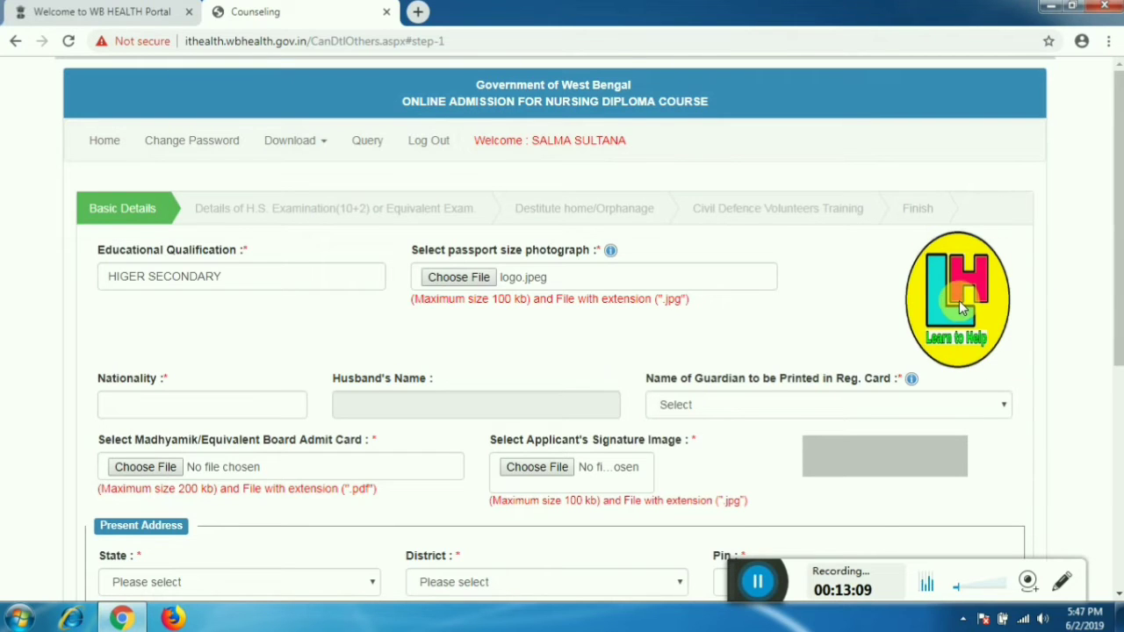
{"action": "scroll", "coordinate": [364, 301], "scroll_direction": "down", "scroll_amount": 2}
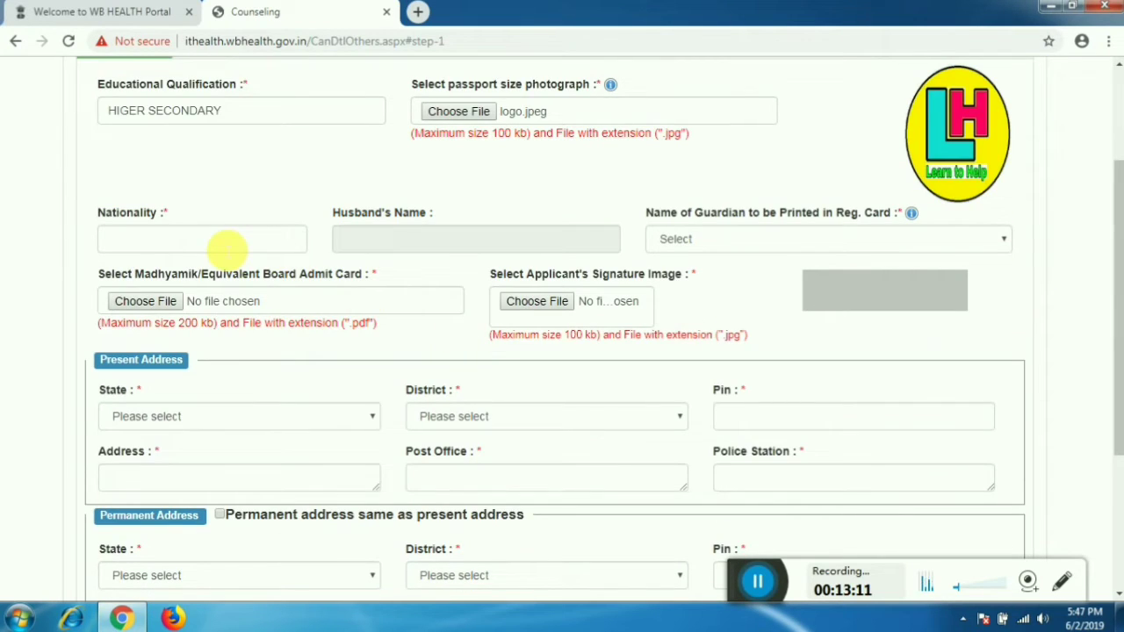
Set Nationality to INDIAN and Name of Guardian to be Printed in Reg. Card to Father.
{"action": "left_click", "coordinate": [226, 249]}
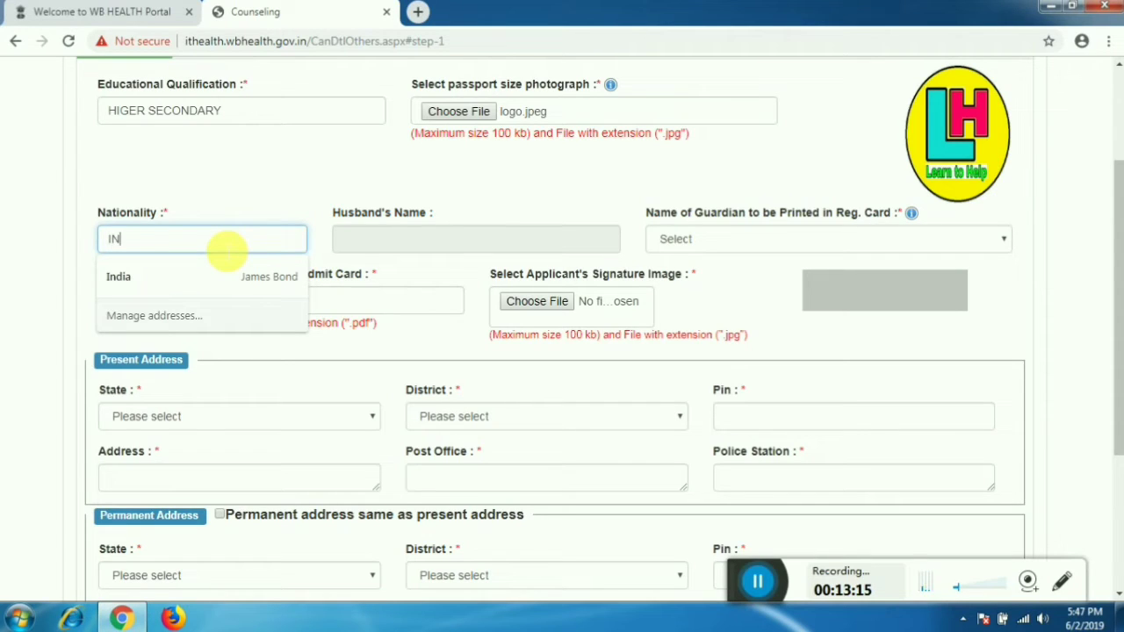
{"action": "type", "text": "INDIAN"}
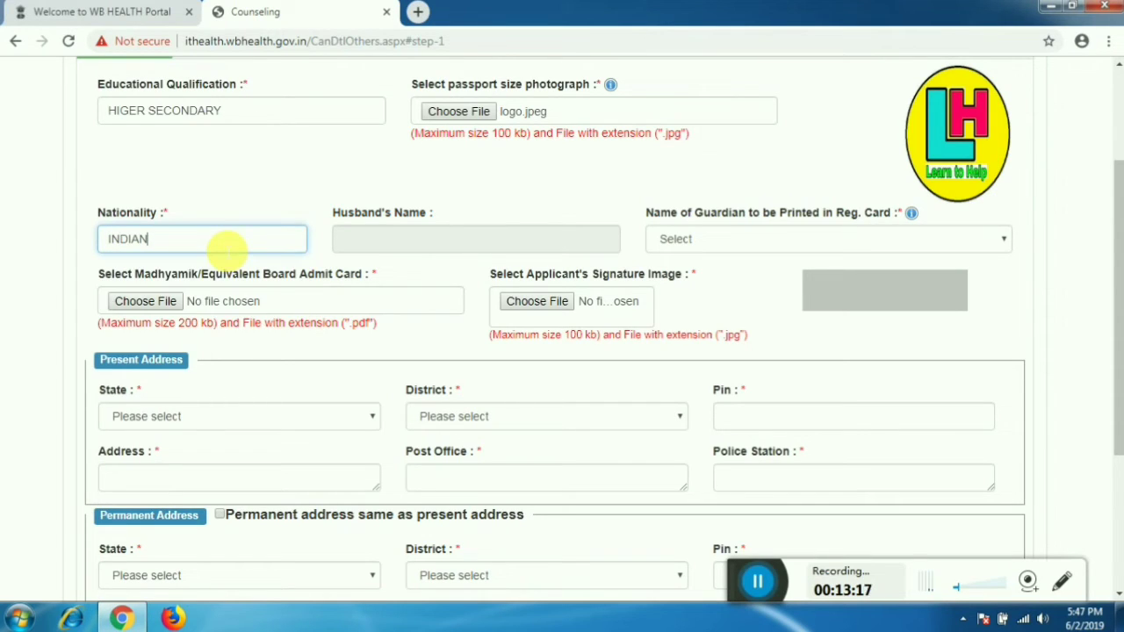
{"action": "key", "text": "Tab"}
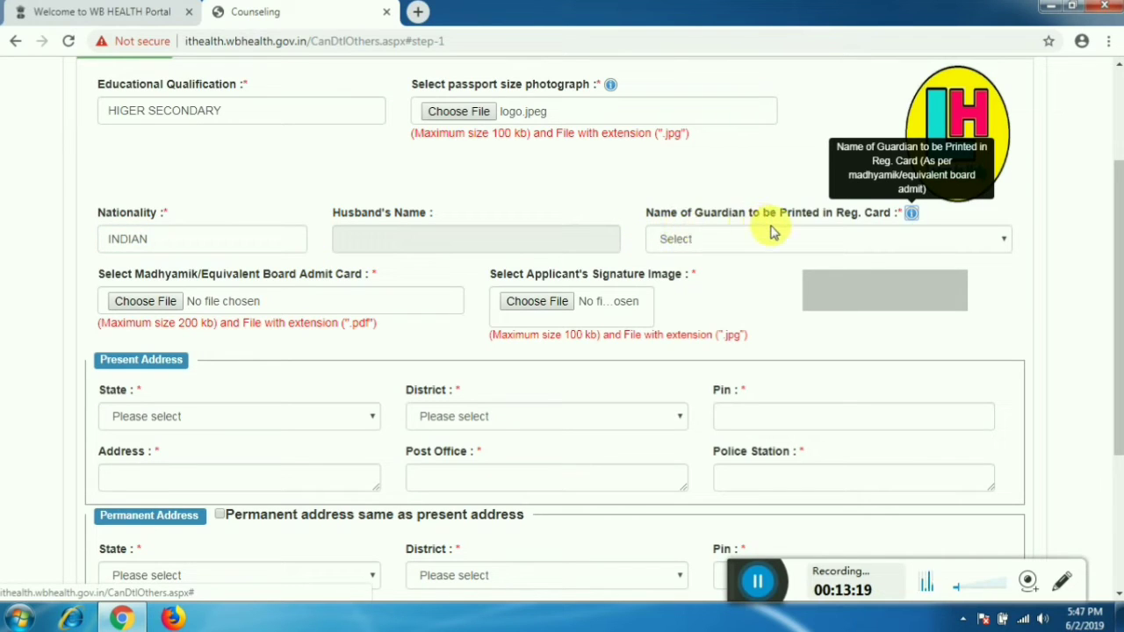
{"action": "left_click", "coordinate": [881, 241]}
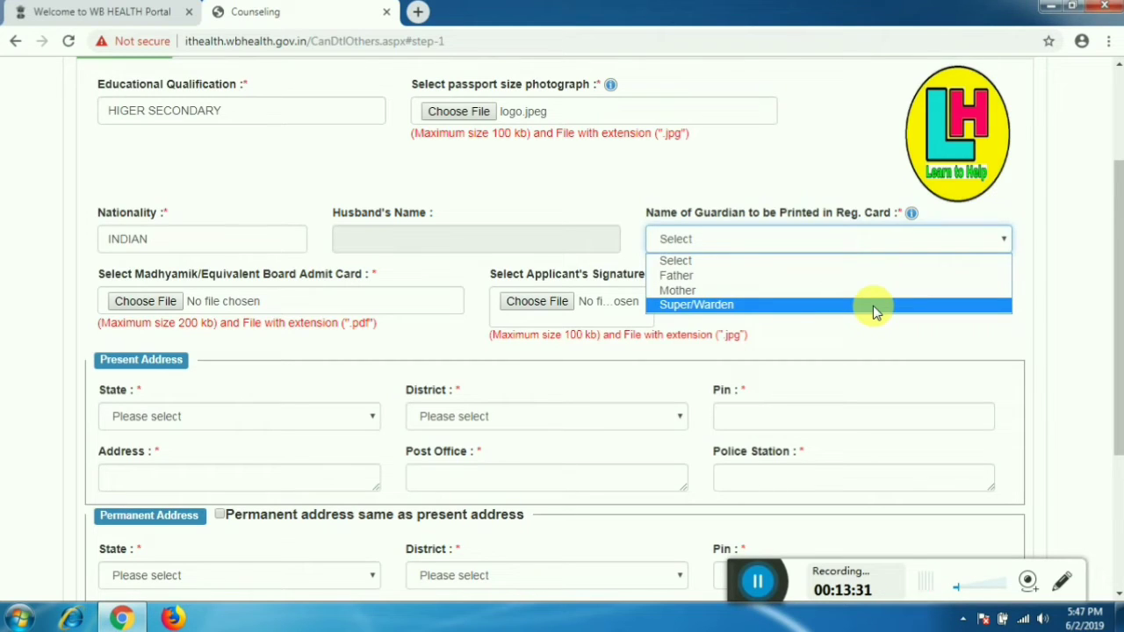
{"action": "left_click", "coordinate": [865, 276]}
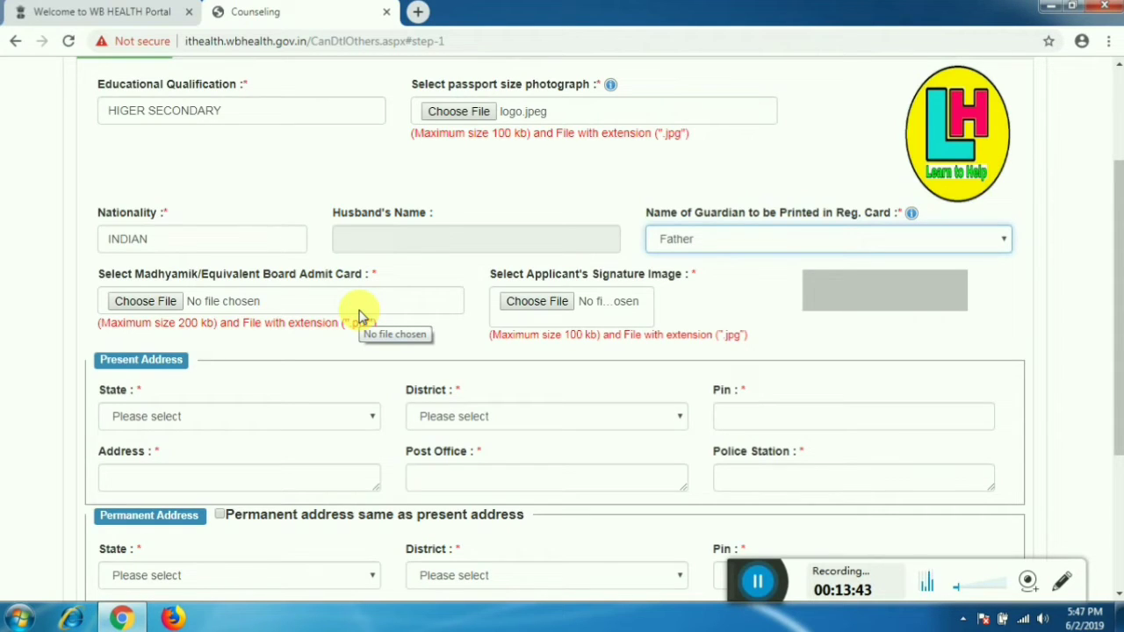
Attach Admit.pdf from the Documents > JPG folder as the admit card.
{"action": "left_click", "coordinate": [157, 305]}
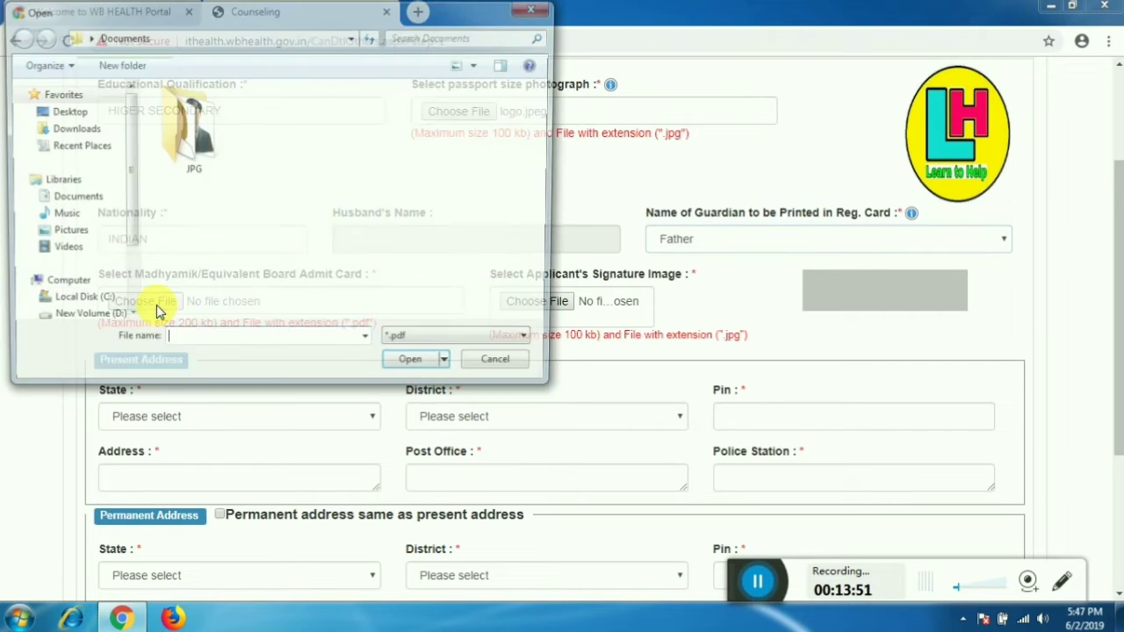
{"action": "left_click", "coordinate": [73, 117]}
{"action": "double_click", "coordinate": [234, 289]}
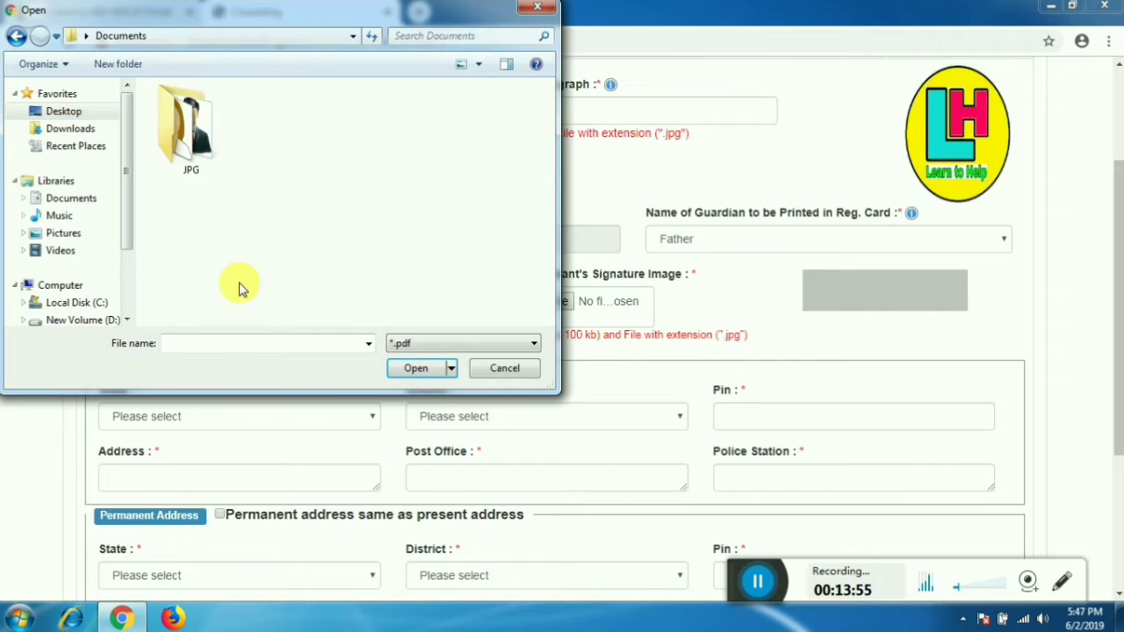
{"action": "double_click", "coordinate": [189, 132]}
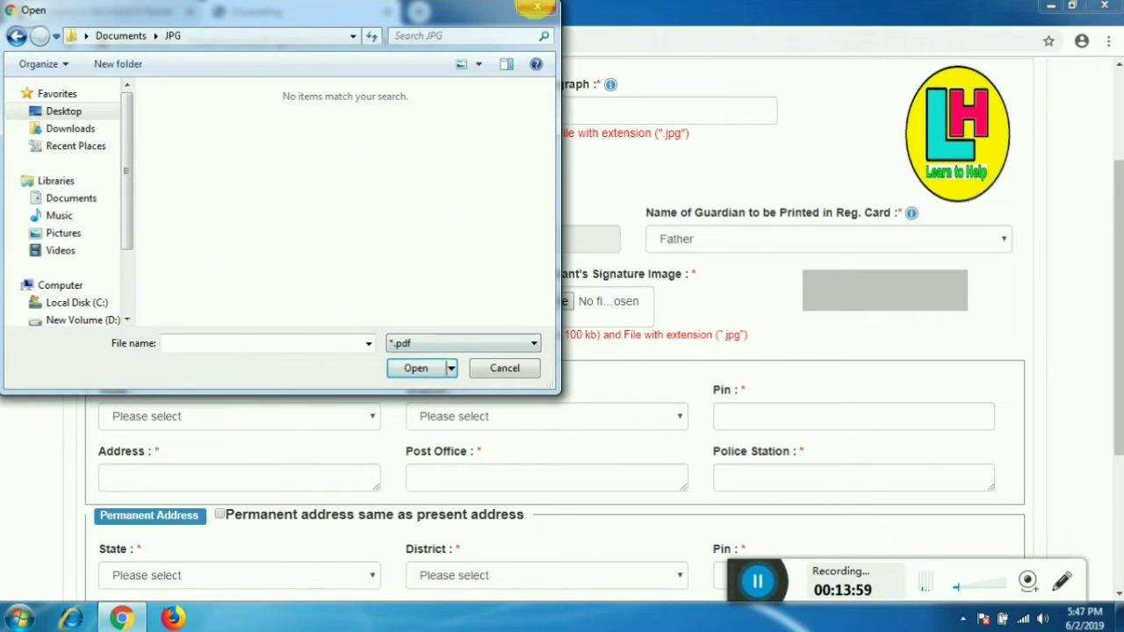
{"action": "left_click", "coordinate": [538, 11]}
{"action": "left_click_drag", "start_coordinate": [753, 582], "coordinate": [773, 560]}
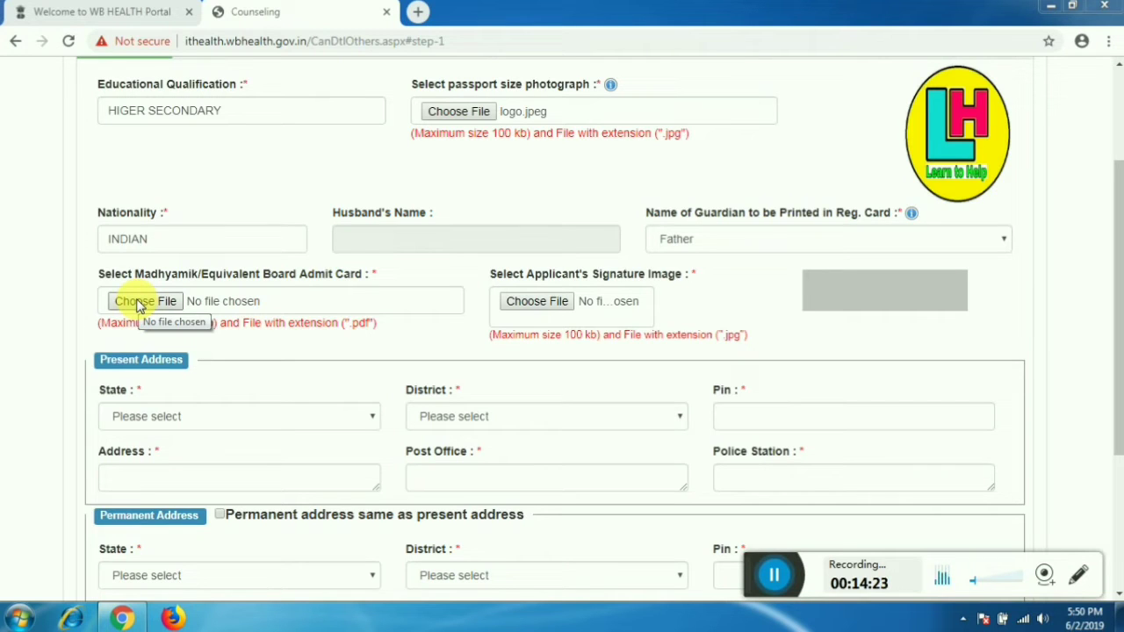
{"action": "left_click", "coordinate": [136, 303]}
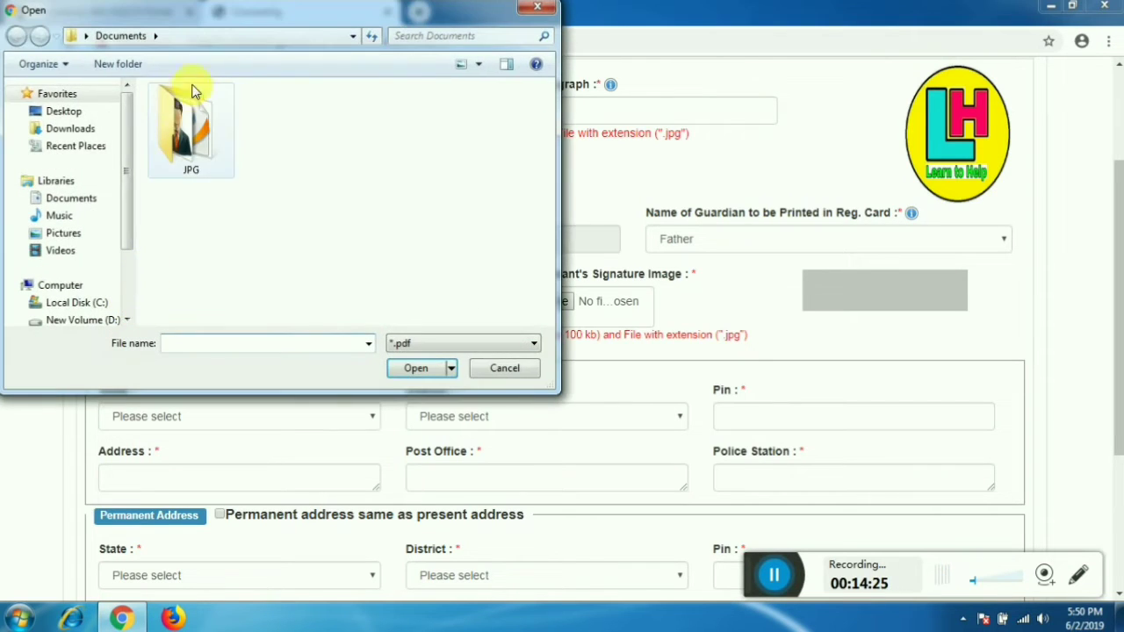
{"action": "left_click", "coordinate": [63, 111]}
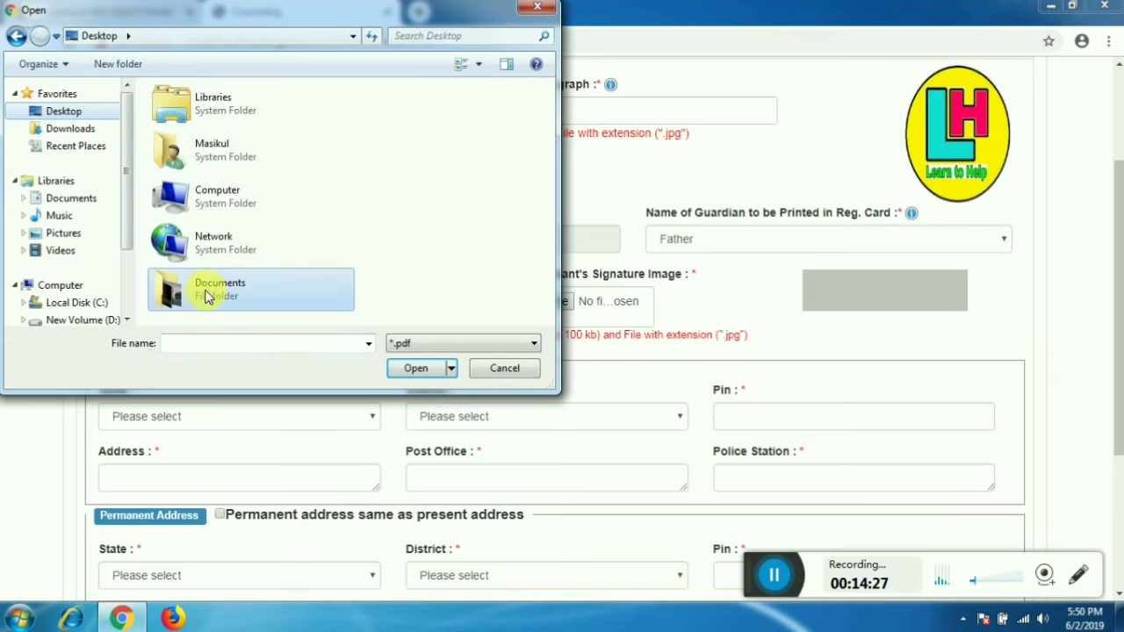
{"action": "double_click", "coordinate": [207, 297]}
{"action": "double_click", "coordinate": [188, 162]}
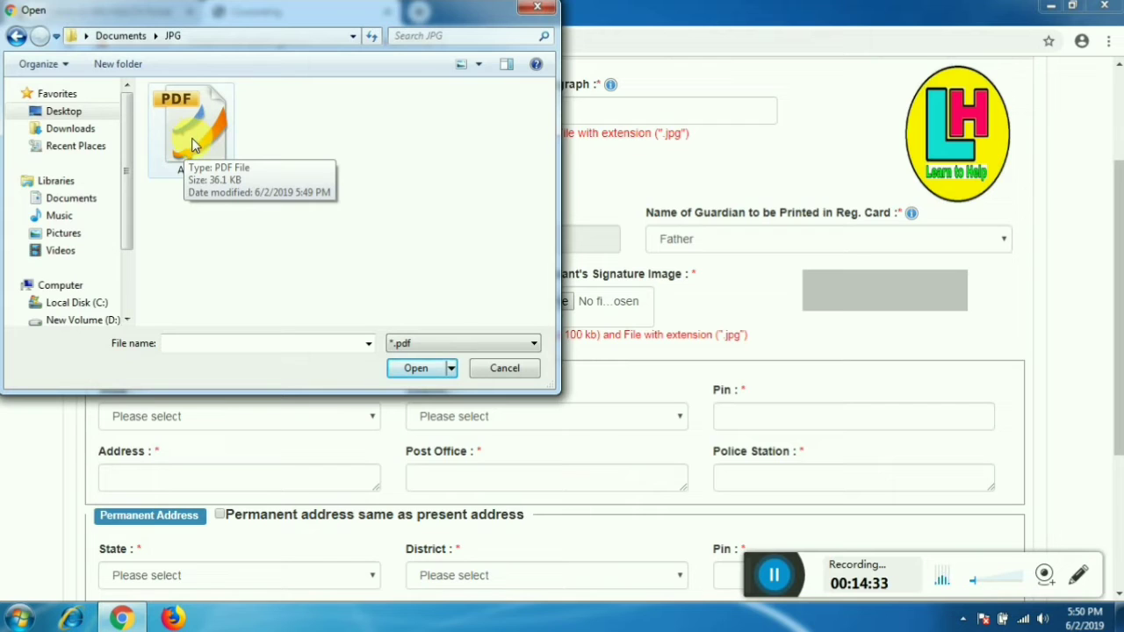
{"action": "double_click", "coordinate": [192, 138]}
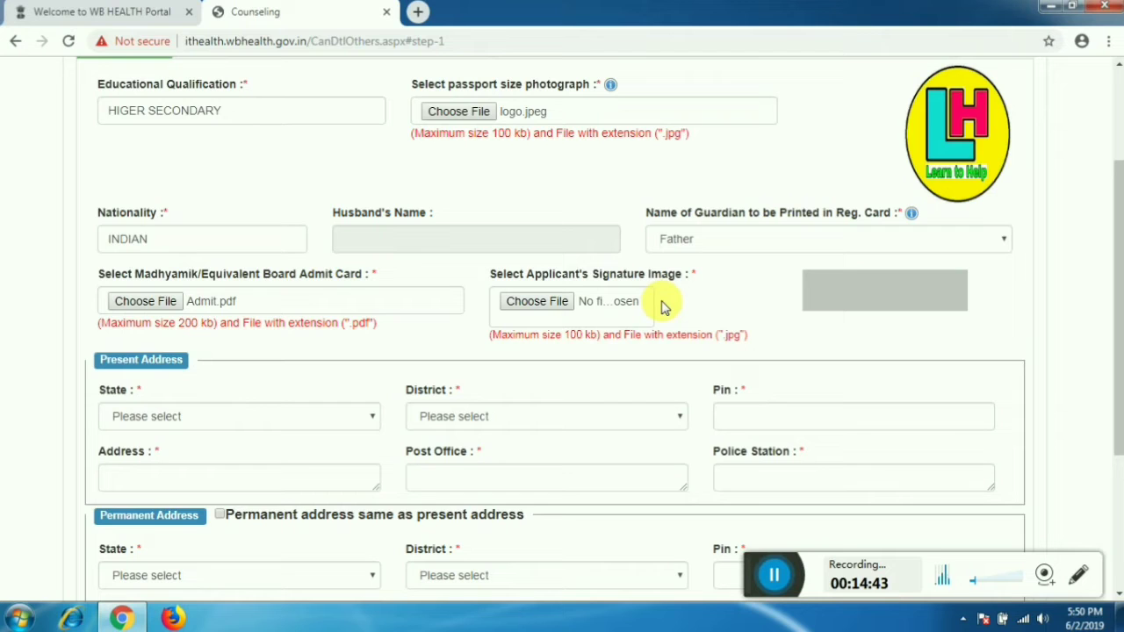
Attach the Signature image as the applicant's signature.
{"action": "left_click", "coordinate": [527, 302]}
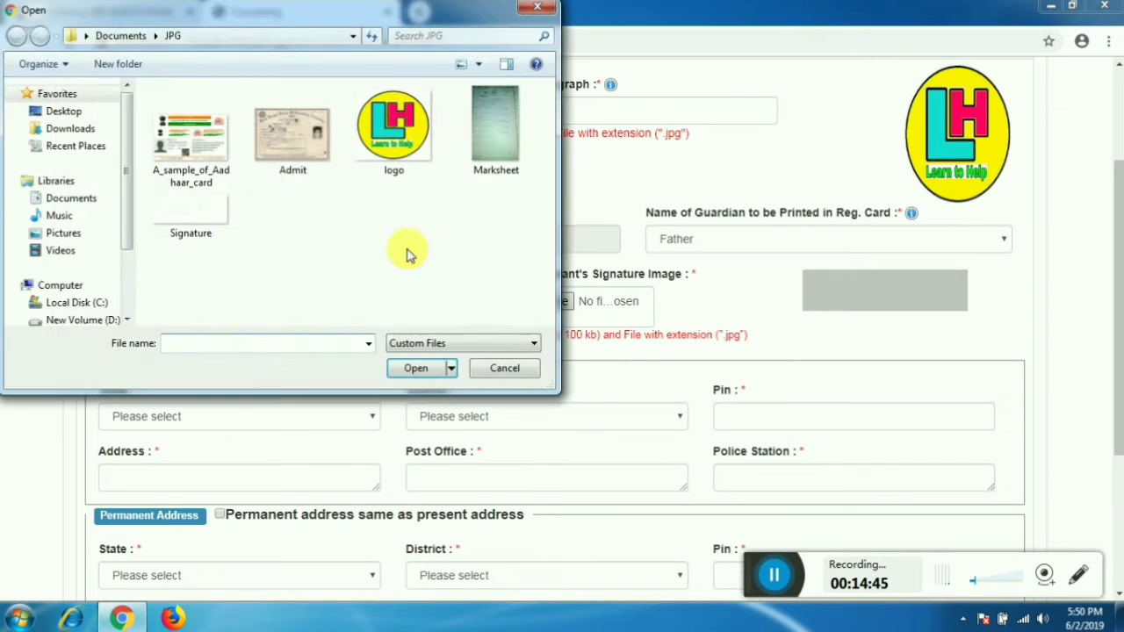
{"action": "left_click", "coordinate": [215, 208]}
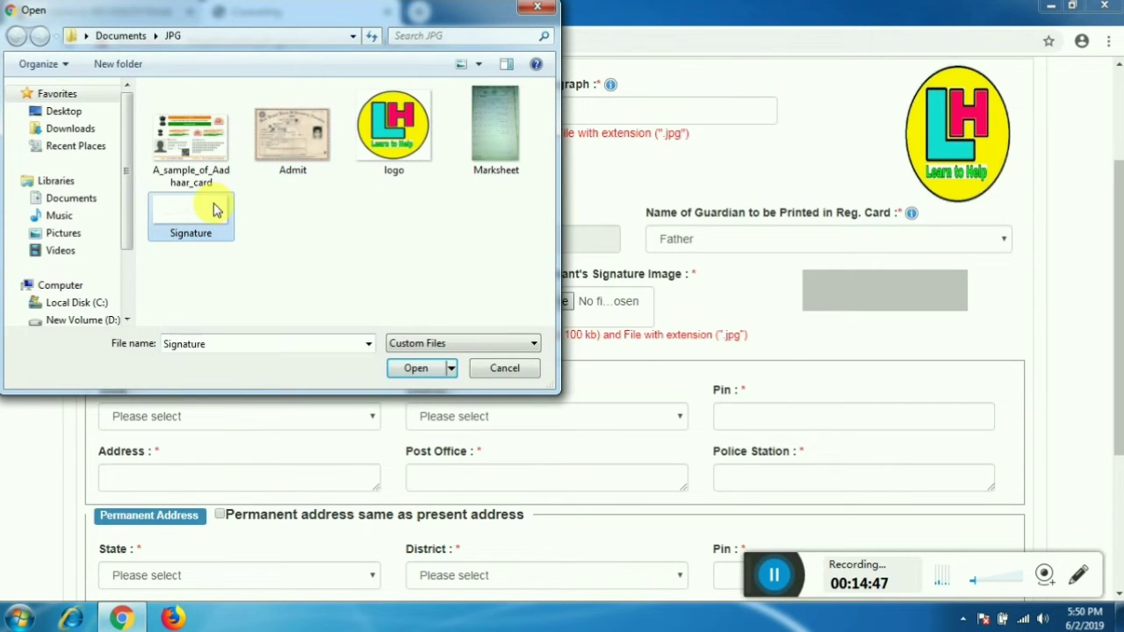
{"action": "left_click", "coordinate": [412, 368]}
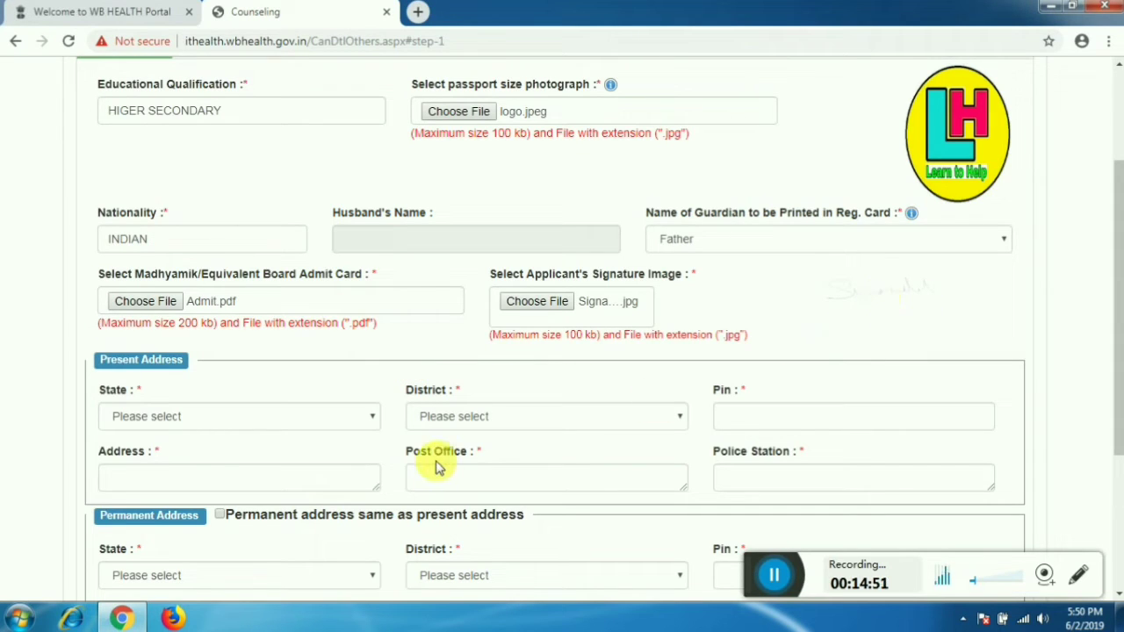
{"action": "scroll", "coordinate": [505, 332], "scroll_direction": "down", "scroll_amount": 2}
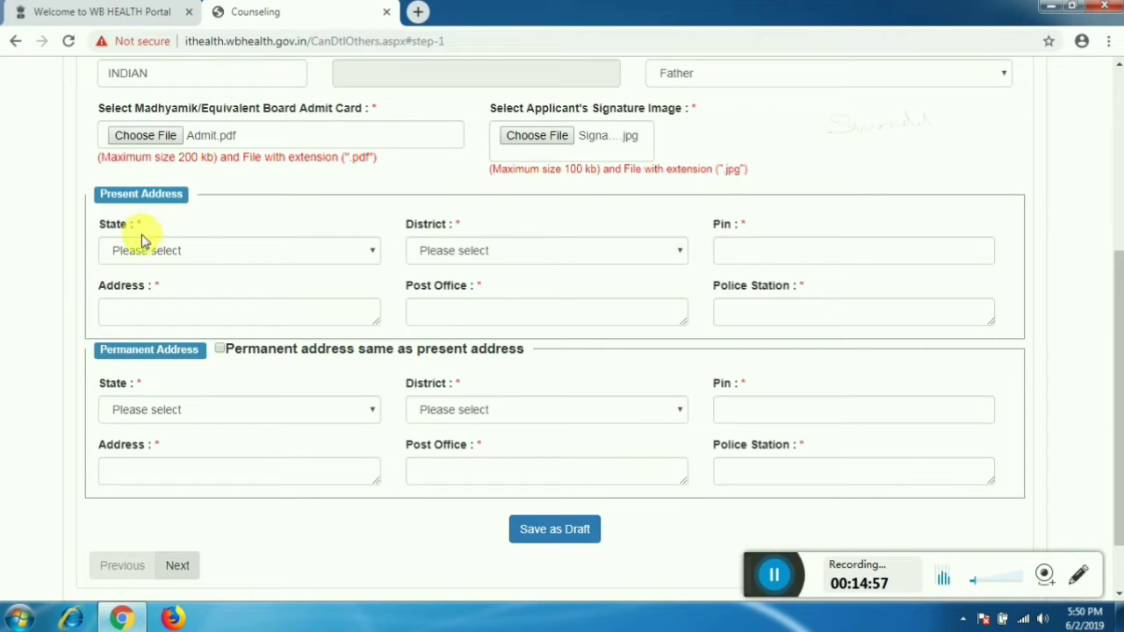
Set present address state West Bengal, district Murshidabad and pin 7421.
{"action": "left_click", "coordinate": [201, 252]}
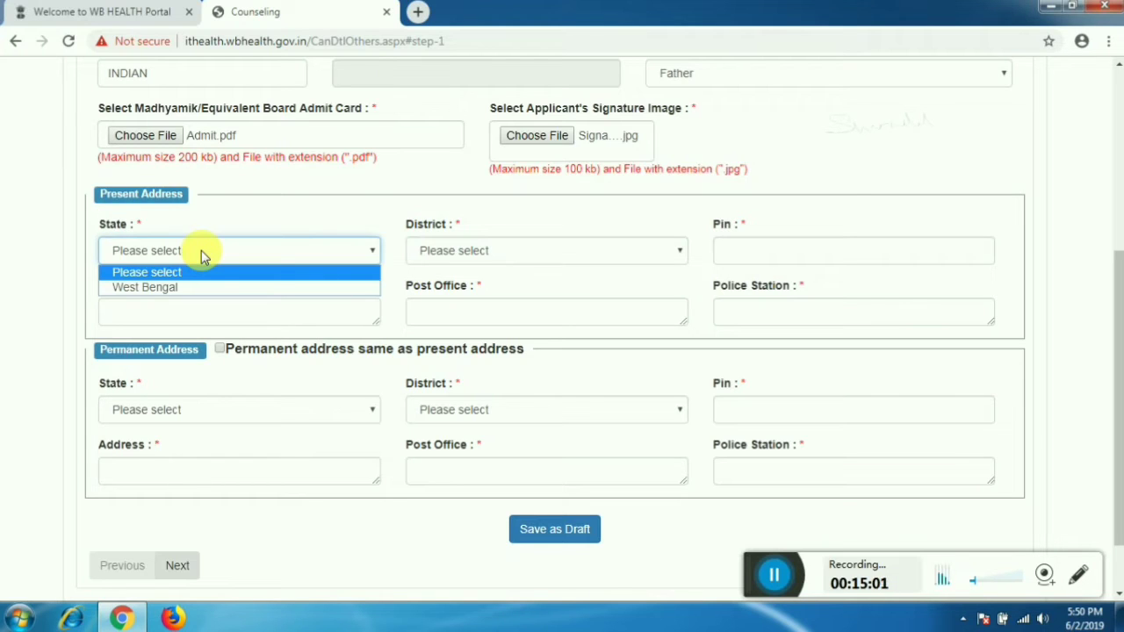
{"action": "left_click", "coordinate": [192, 290]}
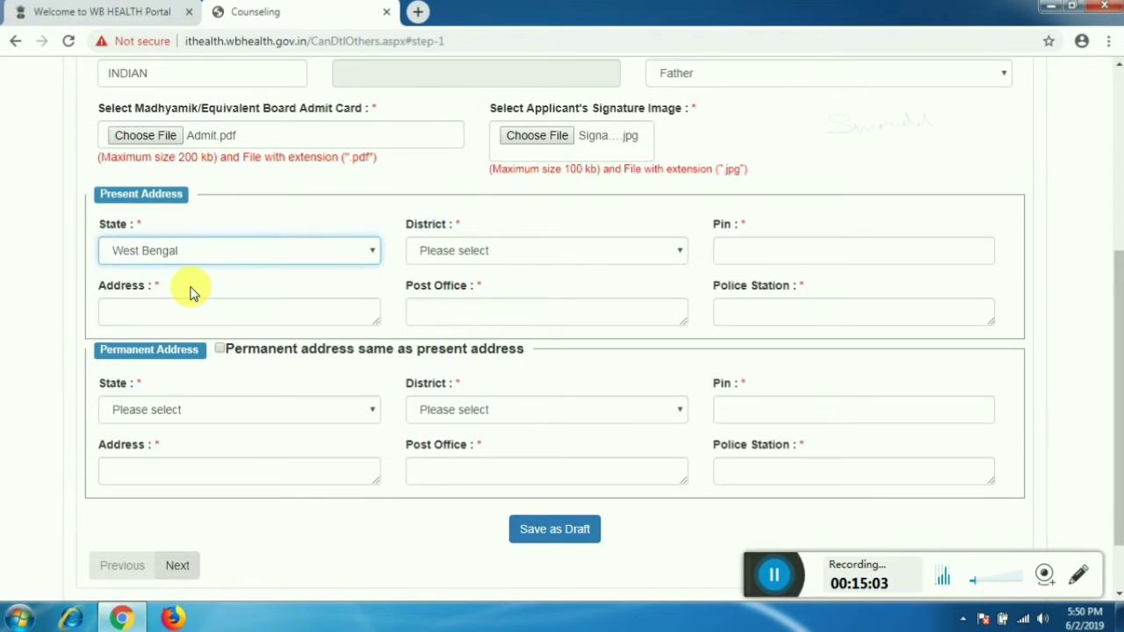
{"action": "left_click", "coordinate": [479, 250]}
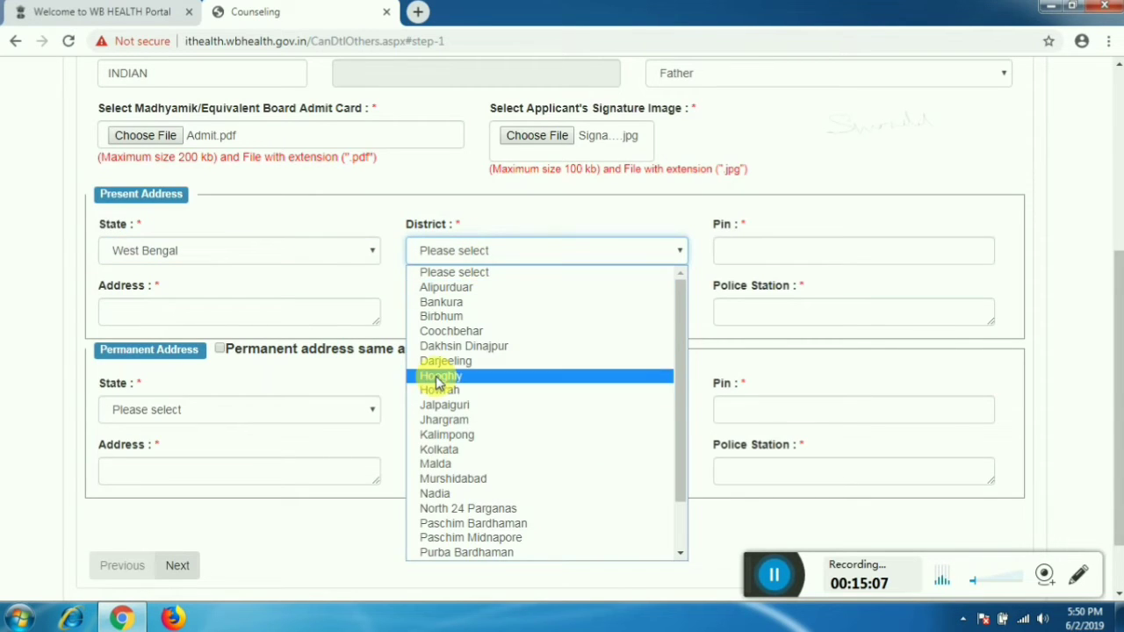
{"action": "left_click", "coordinate": [483, 481]}
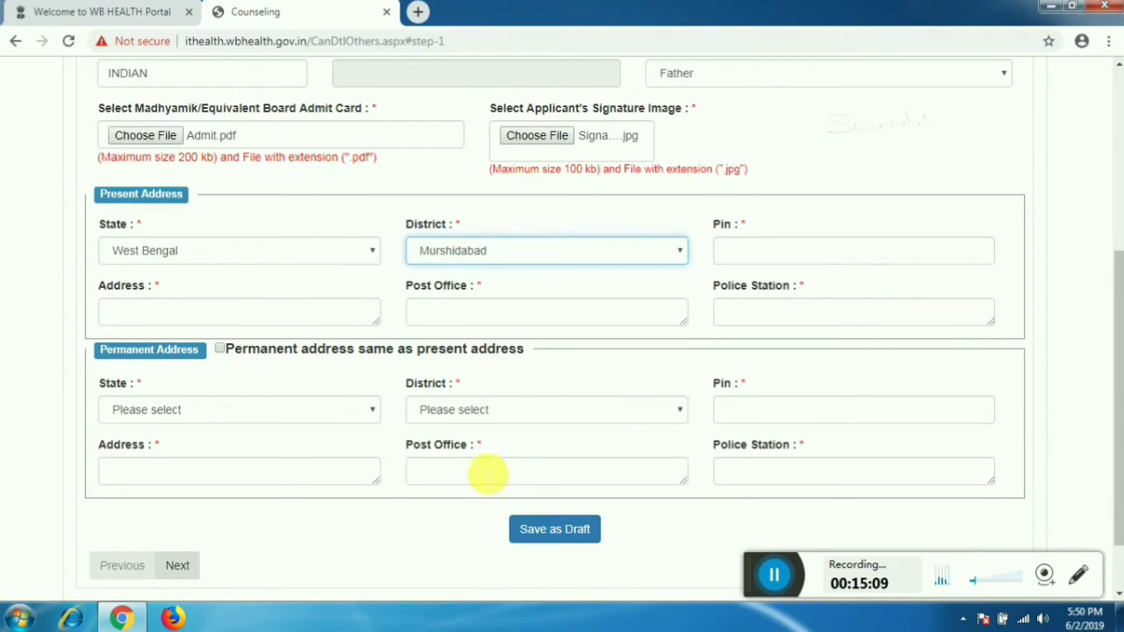
{"action": "left_click", "coordinate": [753, 255]}
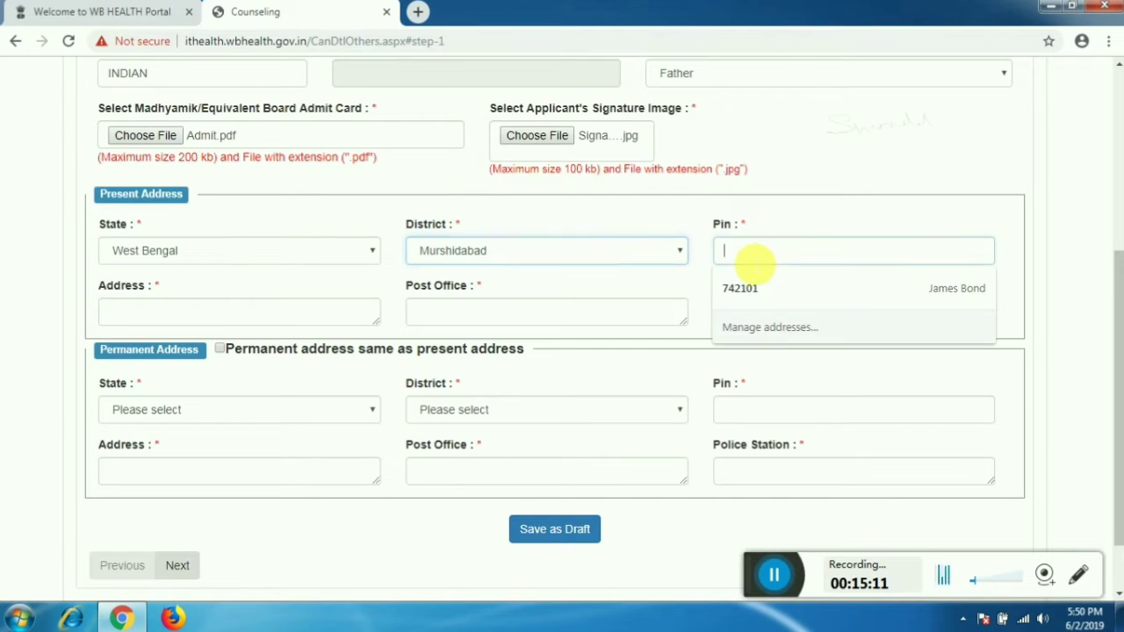
{"action": "type", "text": "742101"}
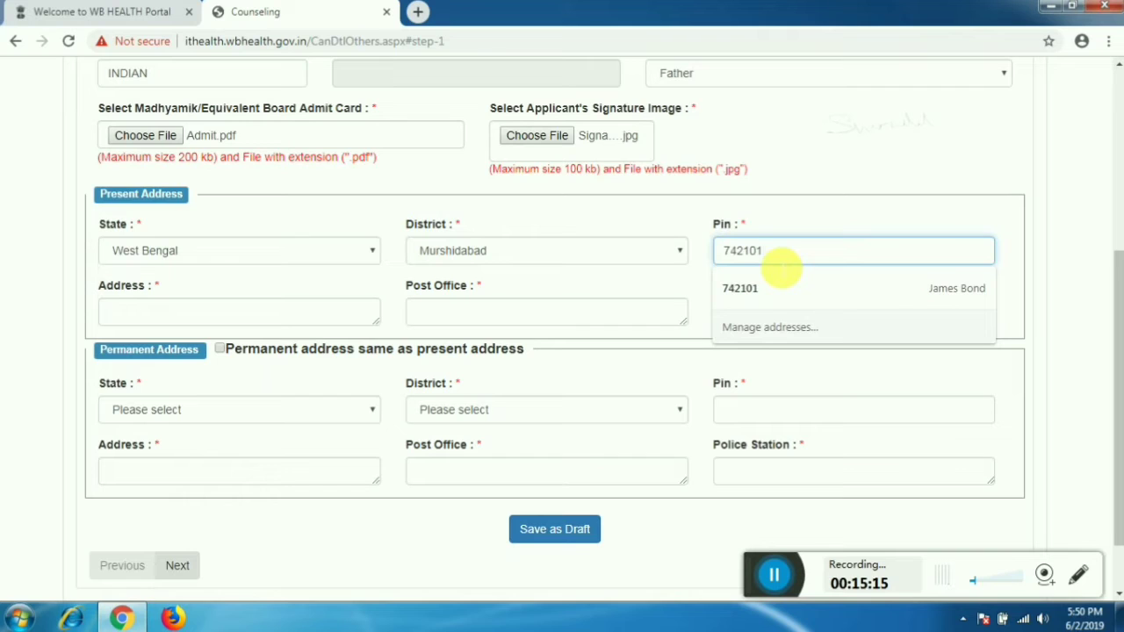
{"action": "left_click", "coordinate": [265, 321]}
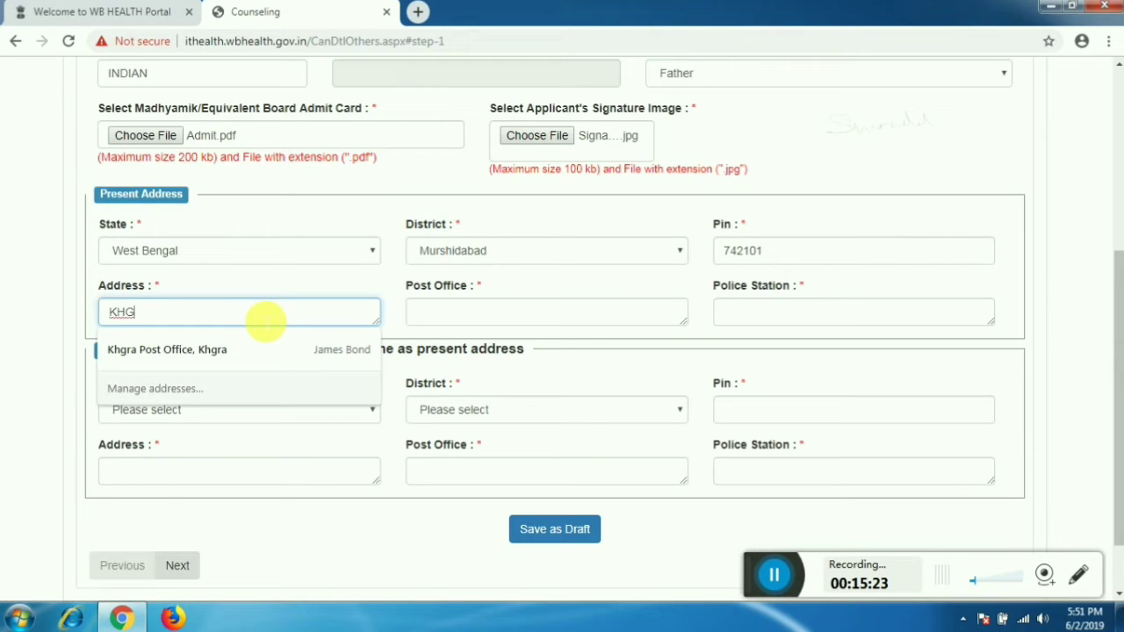
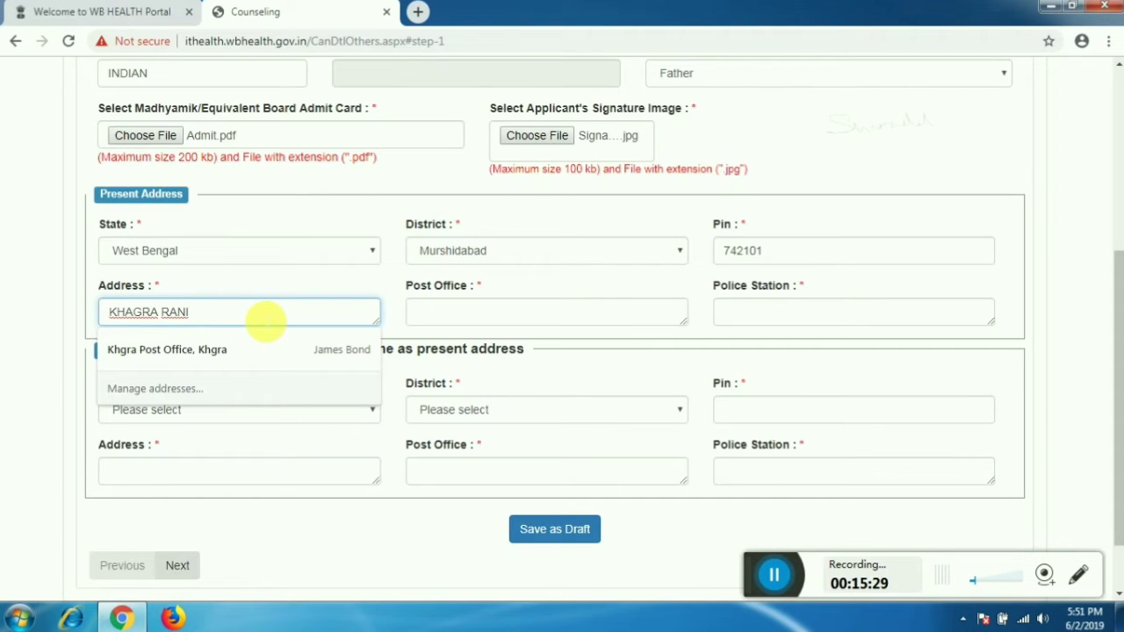
{"action": "key", "text": "Tab"}
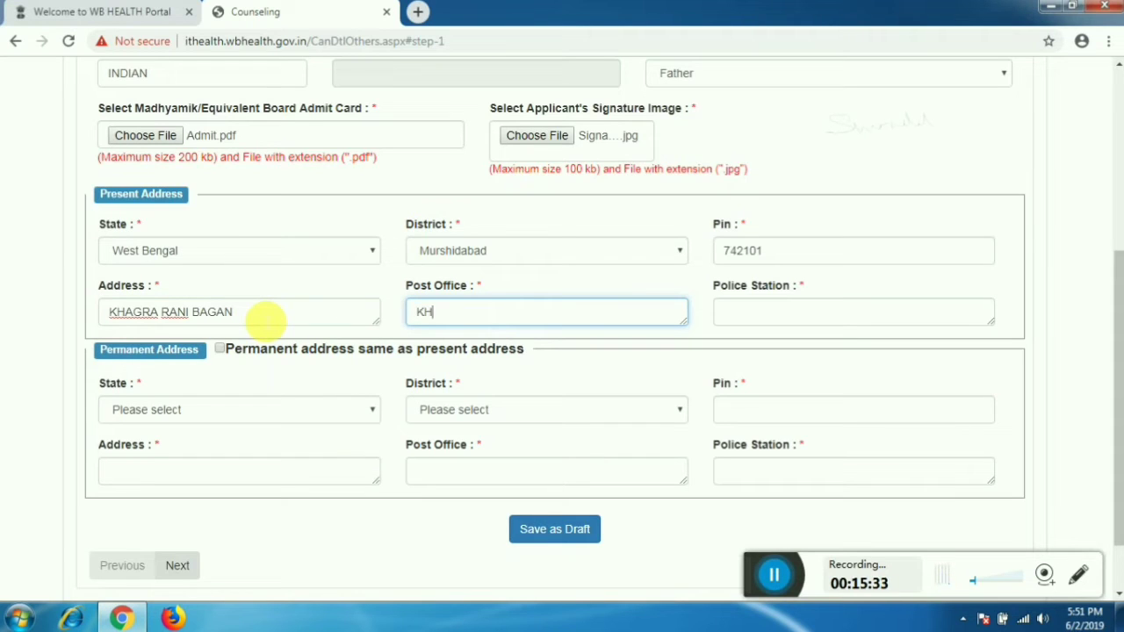
{"action": "type", "text": "KHAGRA"}
{"action": "key", "text": "Tab"}
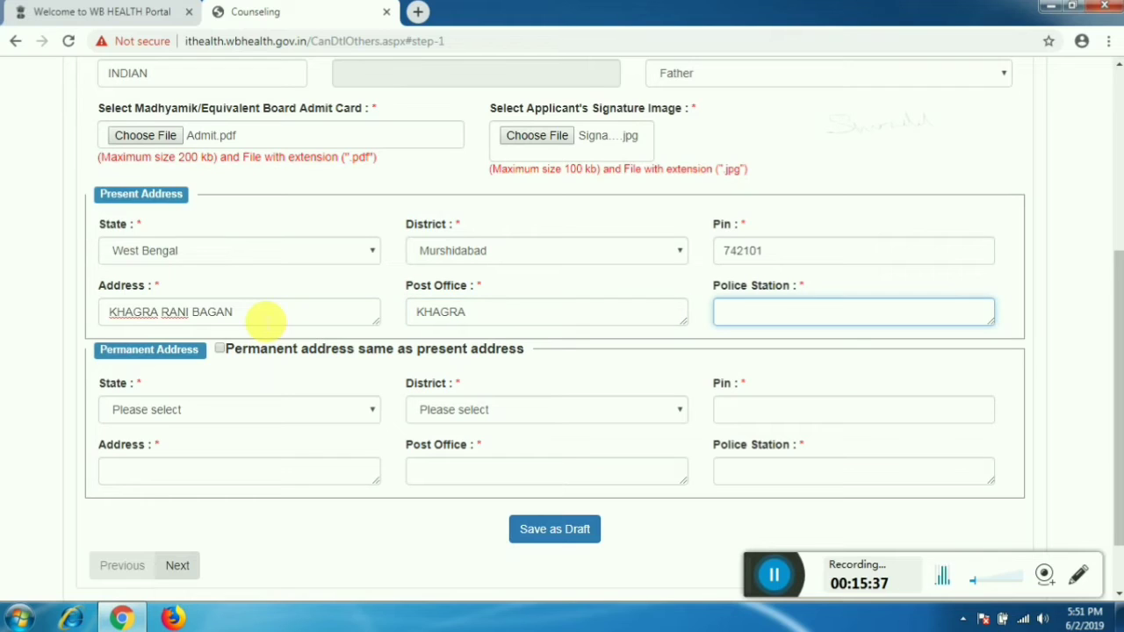
{"action": "type", "text": "BERHAMPORE"}
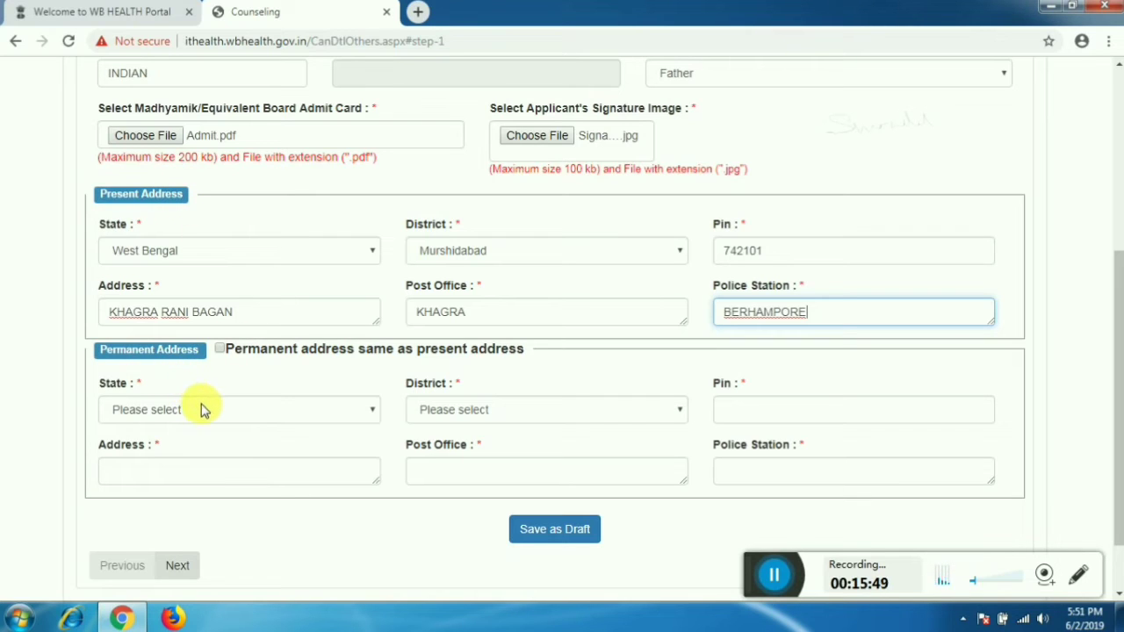
Copy the present address into the permanent address and save the step-1 draft.
{"action": "left_click", "coordinate": [220, 349]}
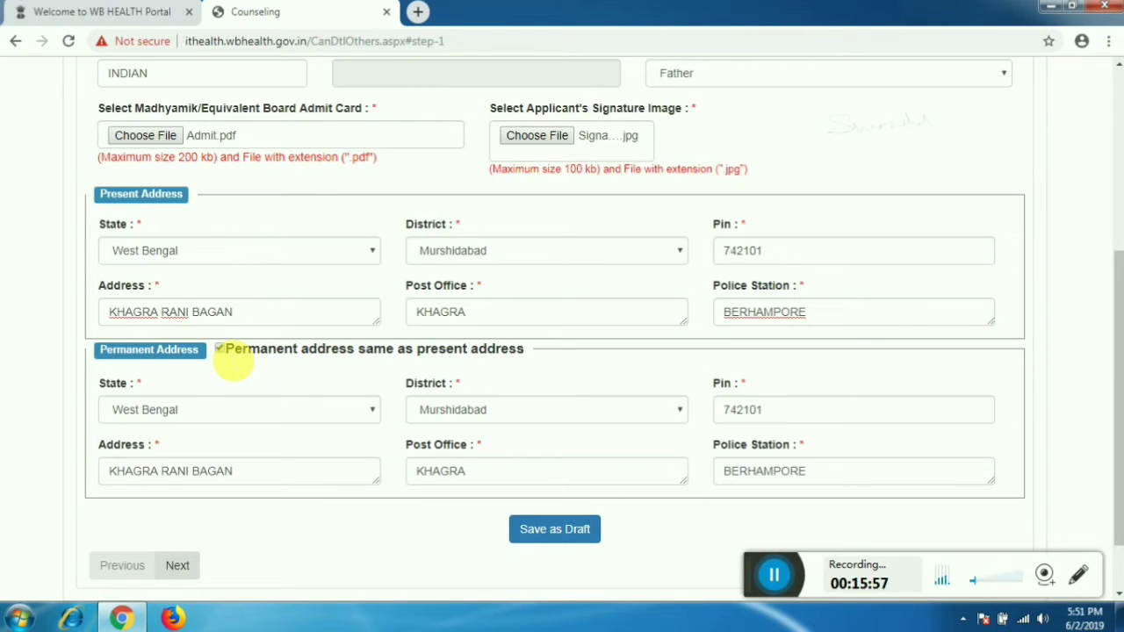
{"action": "scroll", "coordinate": [309, 502], "scroll_direction": "down", "scroll_amount": 1}
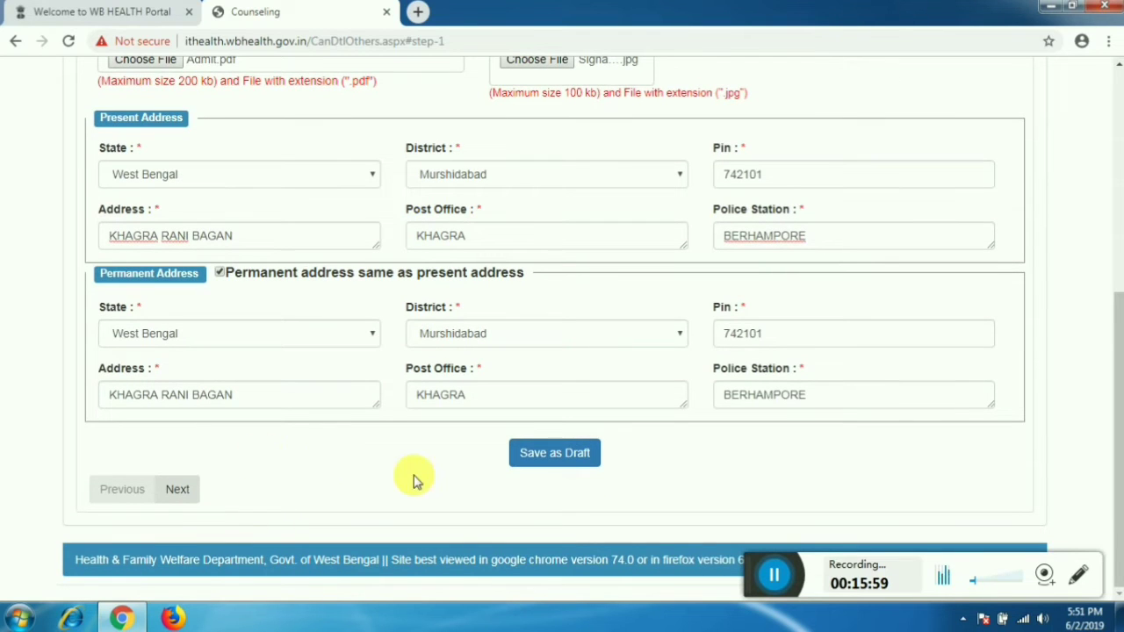
{"action": "left_click", "coordinate": [544, 463]}
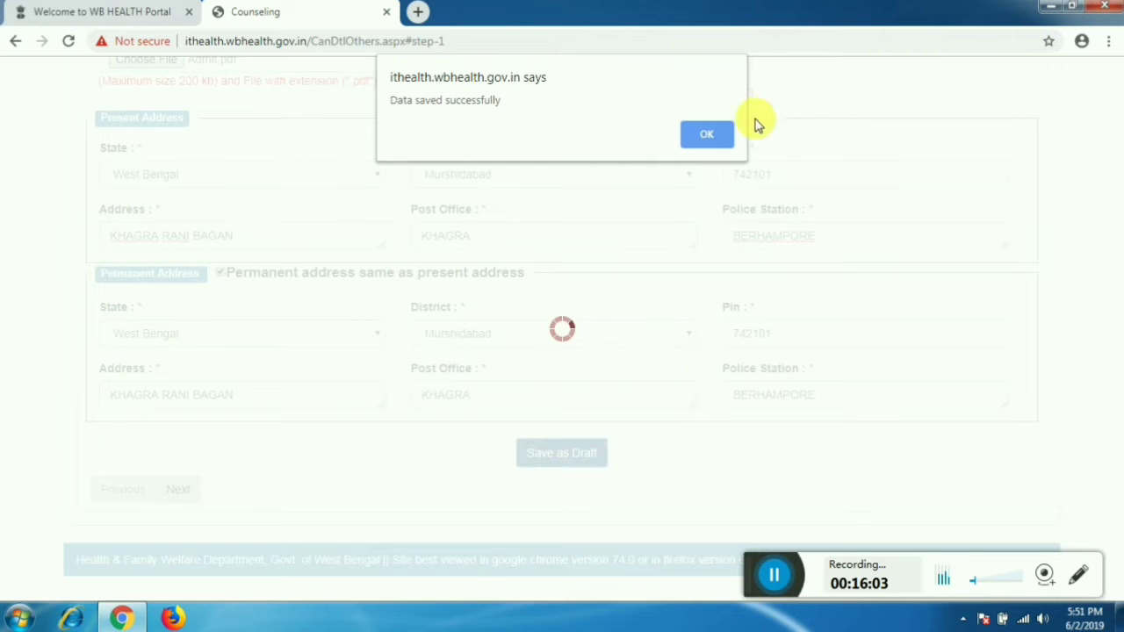
{"action": "left_click", "coordinate": [710, 131]}
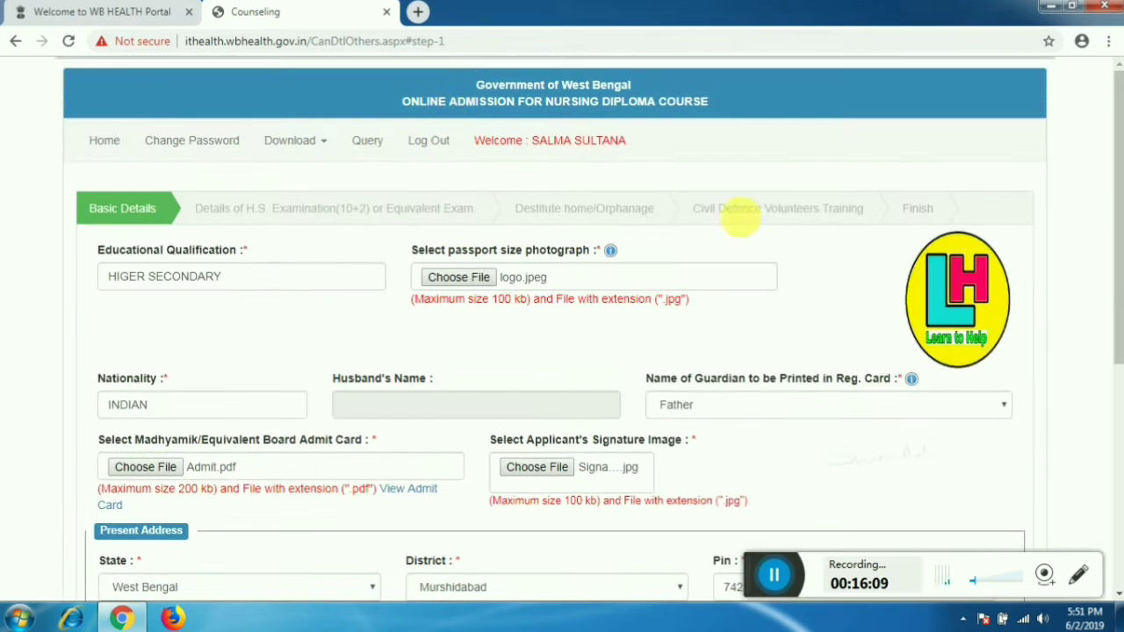
Proceed to the next step of the application form.
{"action": "scroll", "coordinate": [740, 219], "scroll_direction": "up", "scroll_amount": 5}
{"action": "scroll", "coordinate": [702, 316], "scroll_direction": "down", "scroll_amount": 4}
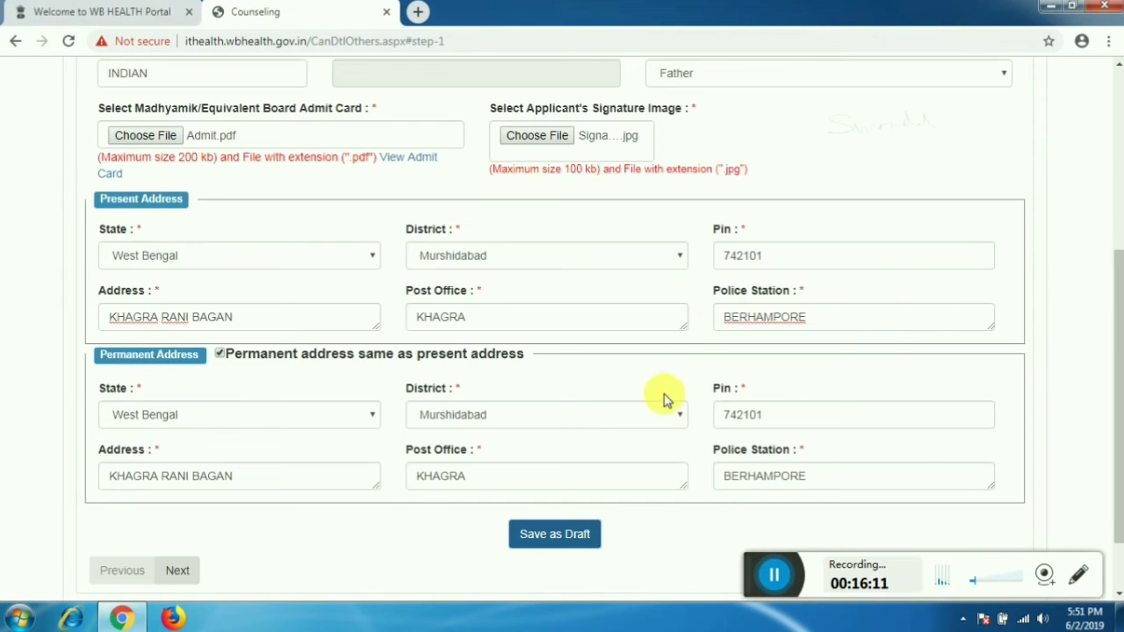
{"action": "scroll", "coordinate": [615, 343], "scroll_direction": "down", "scroll_amount": 1}
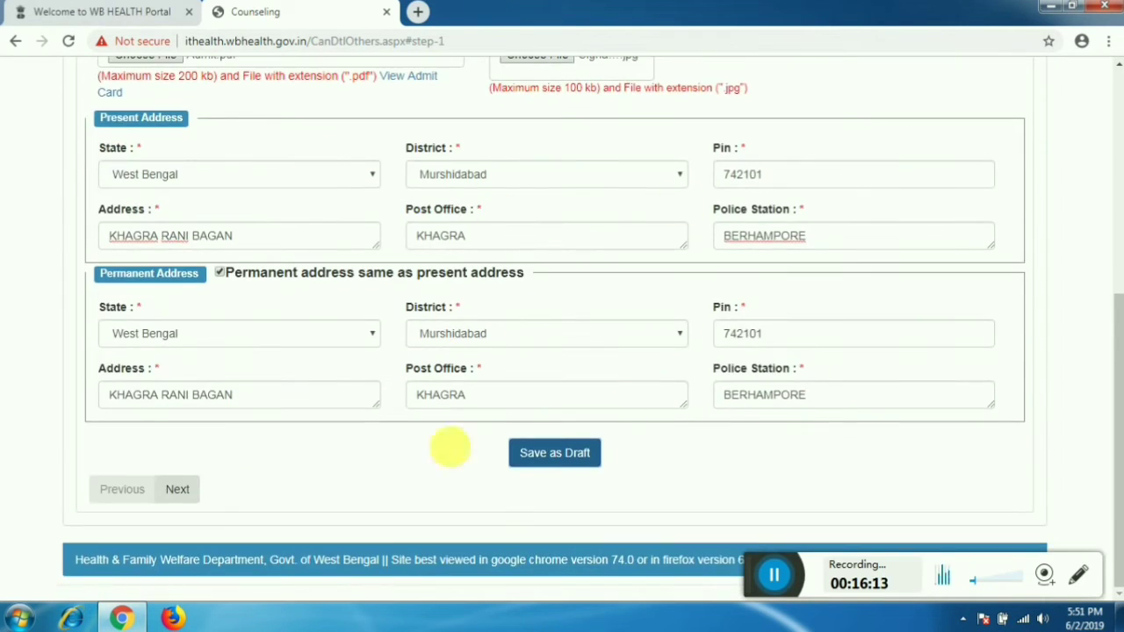
{"action": "left_click", "coordinate": [181, 494]}
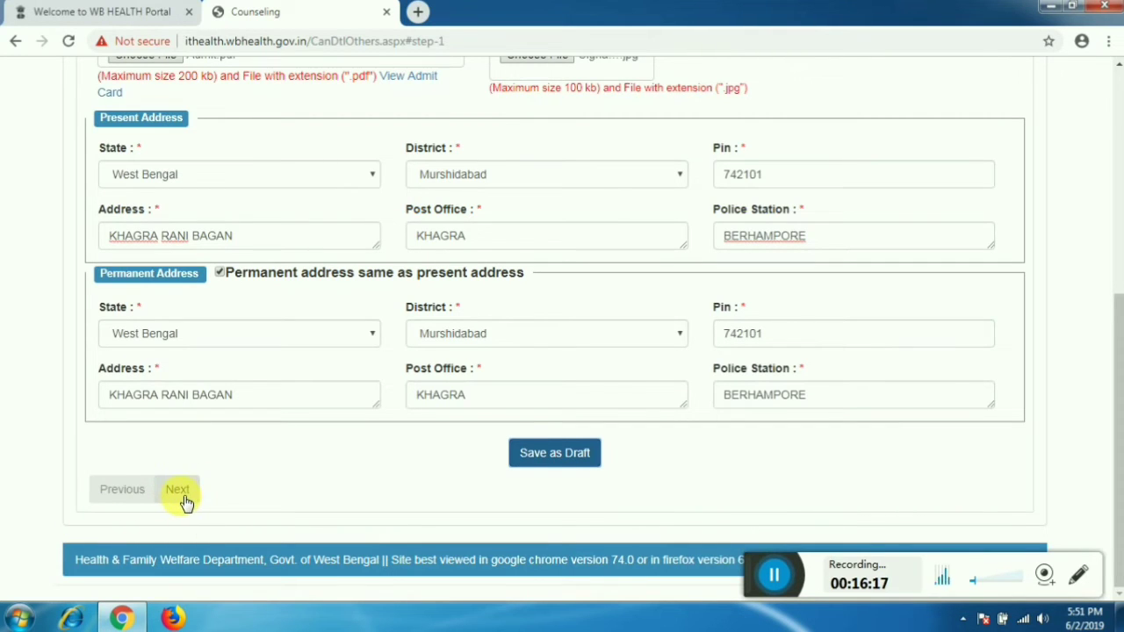
On the H.S. step, enter school BERHAMPORE HIGH SCHOOL with address BERHAMPORE,MURSHIDABAD.
{"action": "left_click", "coordinate": [185, 500]}
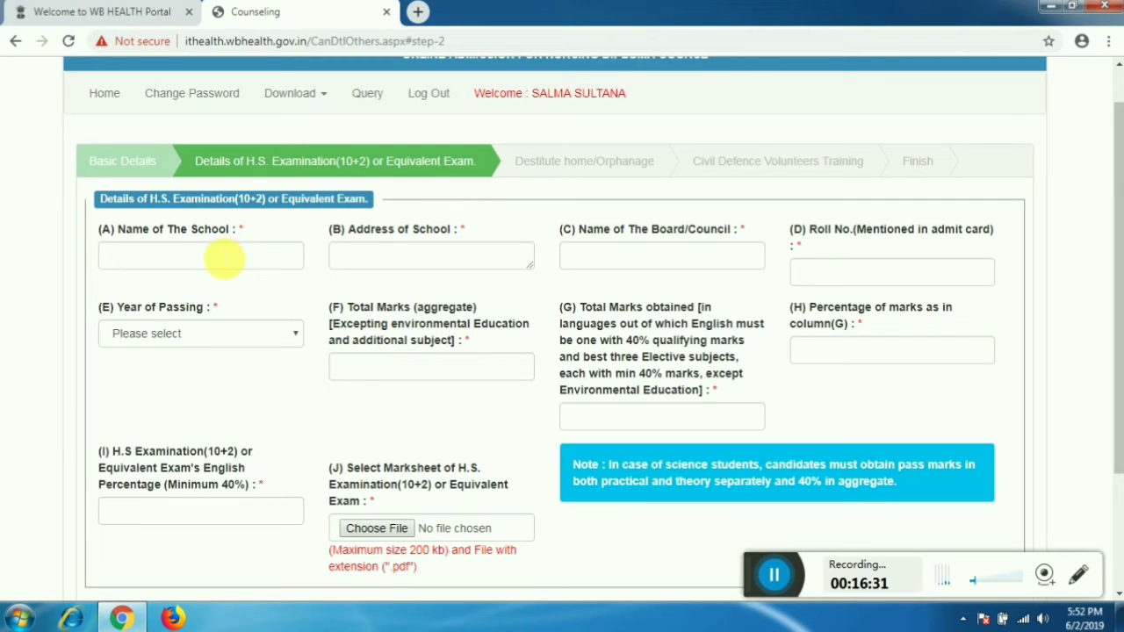
{"action": "left_click", "coordinate": [225, 258]}
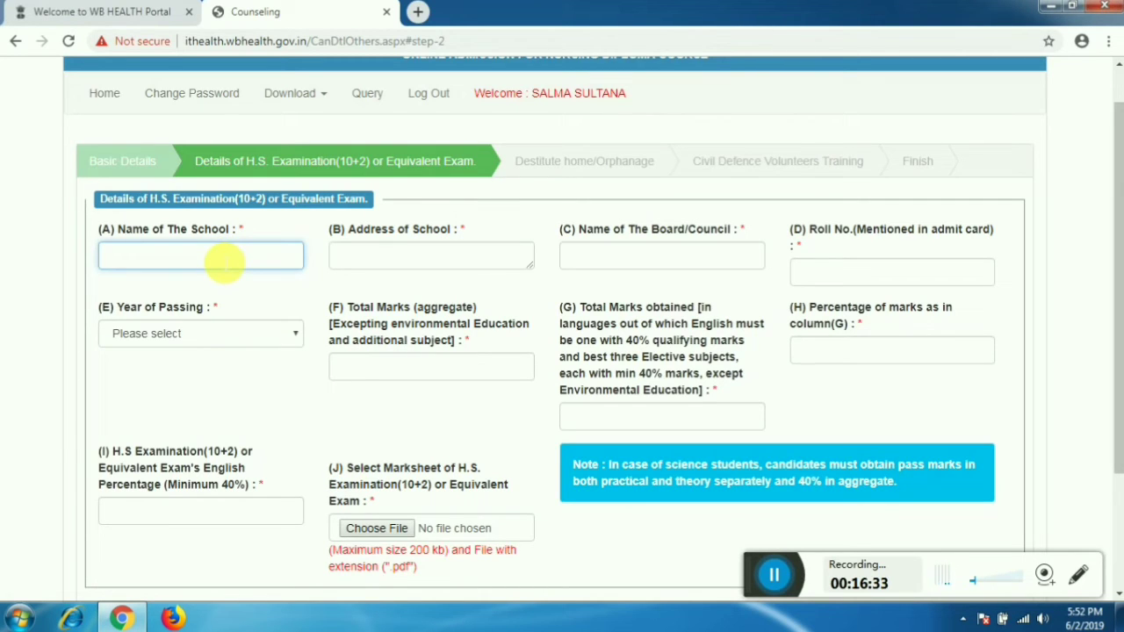
{"action": "type", "text": "BB"}
{"action": "type", "text": "ERHAMPORE "}
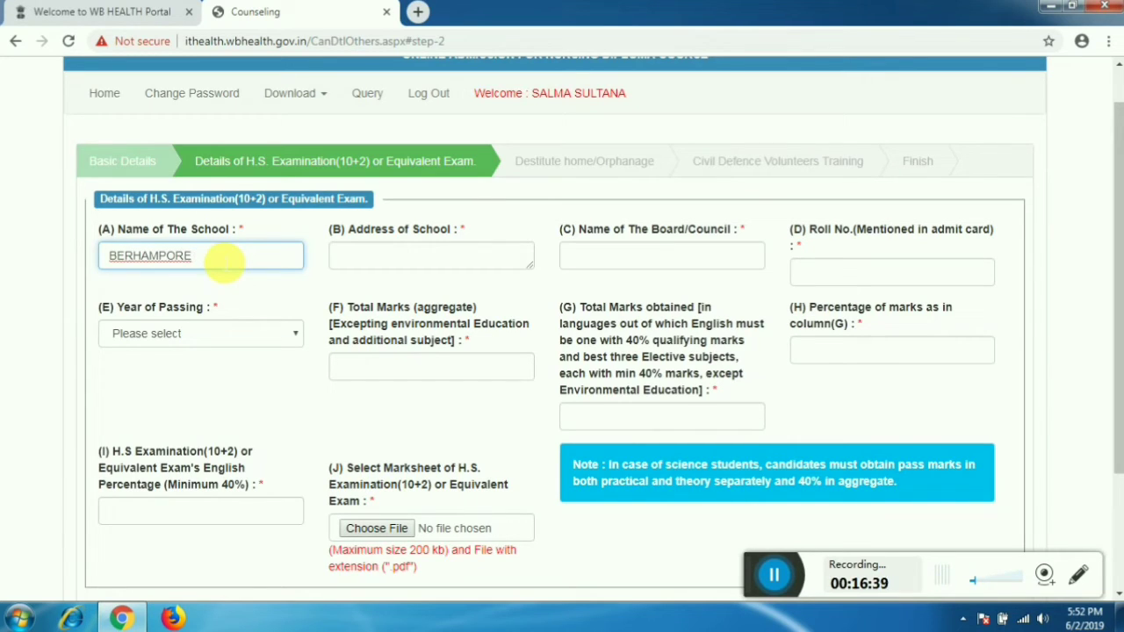
{"action": "type", "text": "HIGH SCHOOL"}
{"action": "key", "text": "Tab"}
{"action": "left_click", "coordinate": [371, 256]}
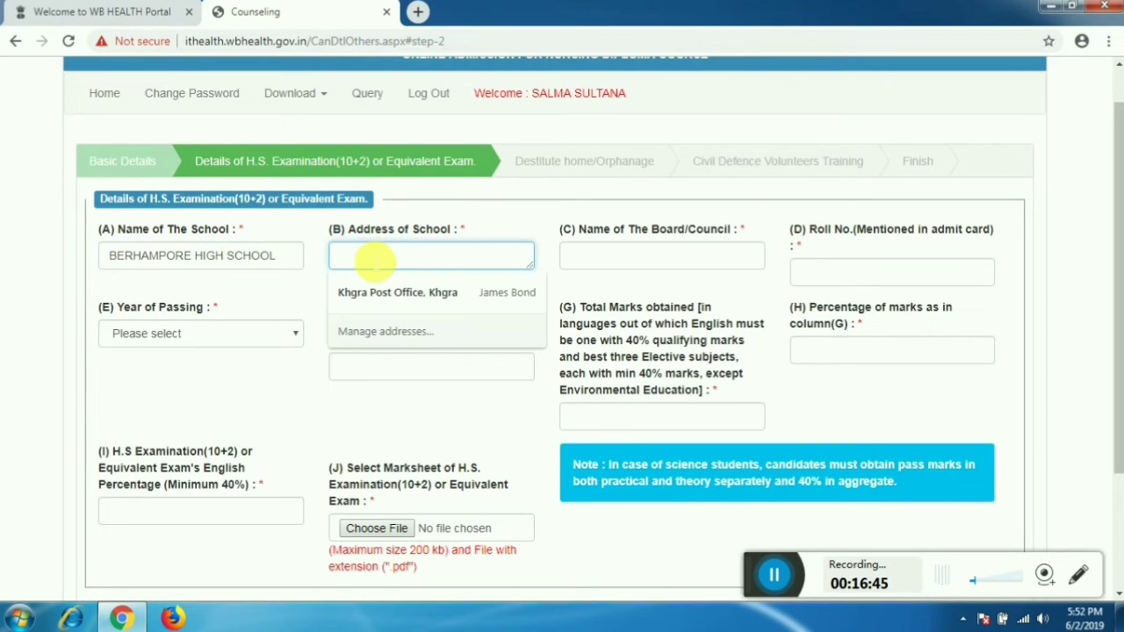
{"action": "type", "text": "BERHAMPORE,M"}
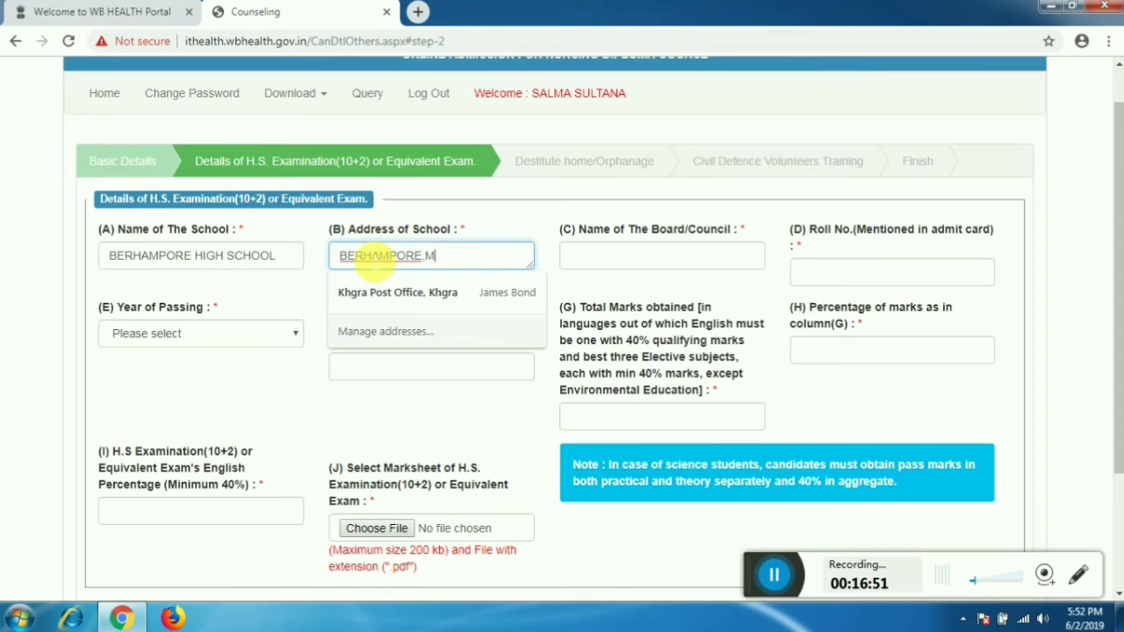
{"action": "type", "text": "URSHIDABAD"}
{"action": "key", "text": "Tab"}
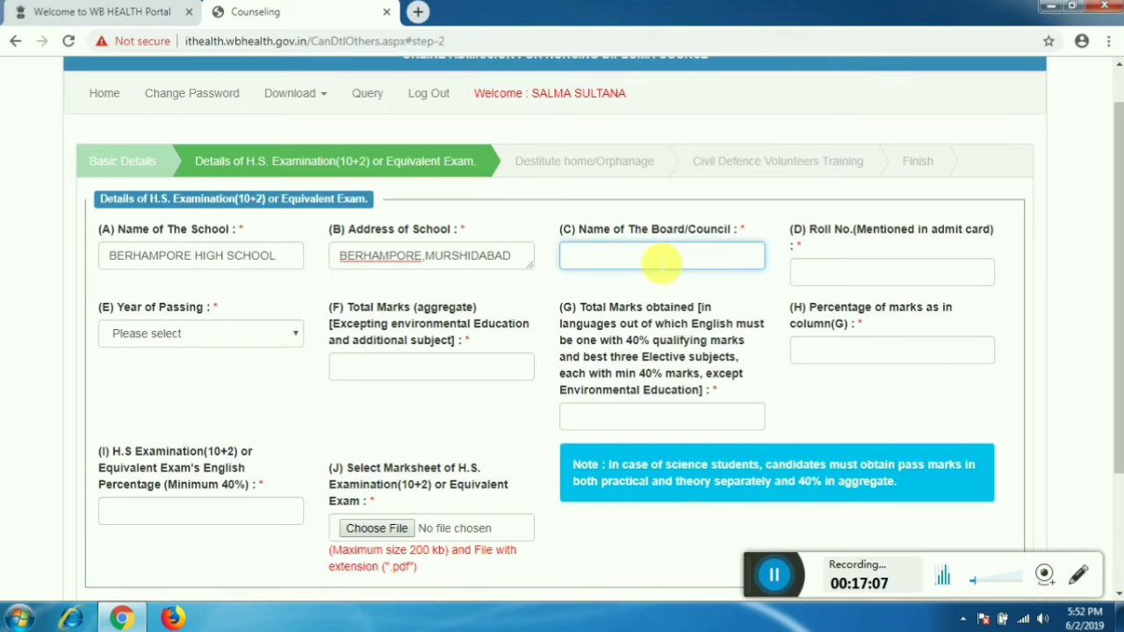
Enter board WBCHSE, the admit-card roll number, and 2019 as year of passing.
{"action": "type", "text": "WBCHSE"}
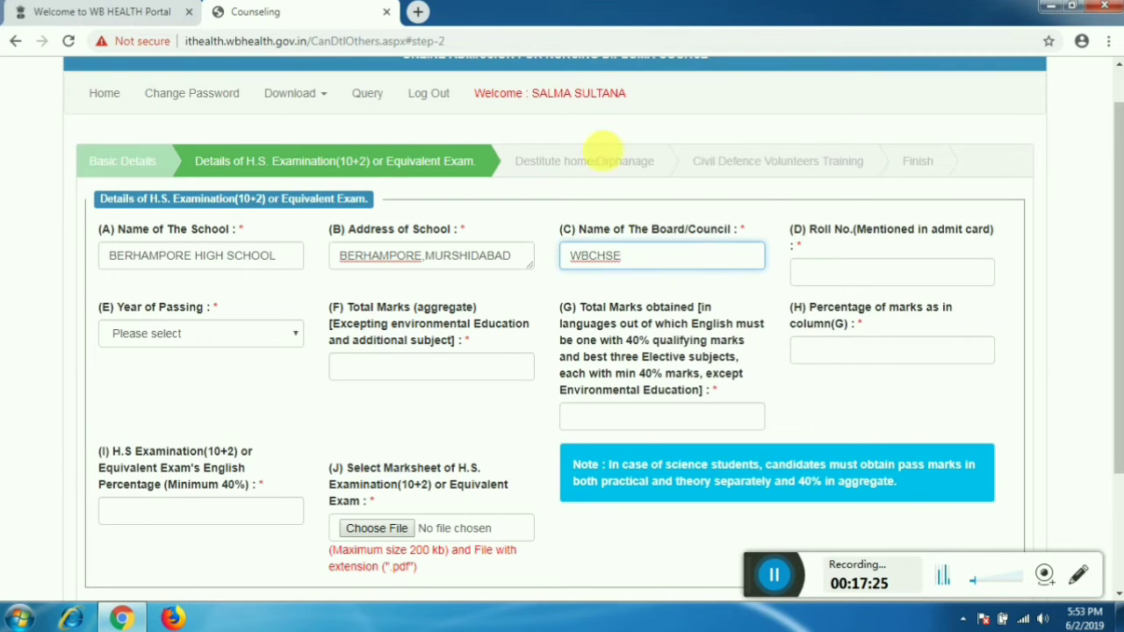
{"action": "left_click", "coordinate": [843, 277]}
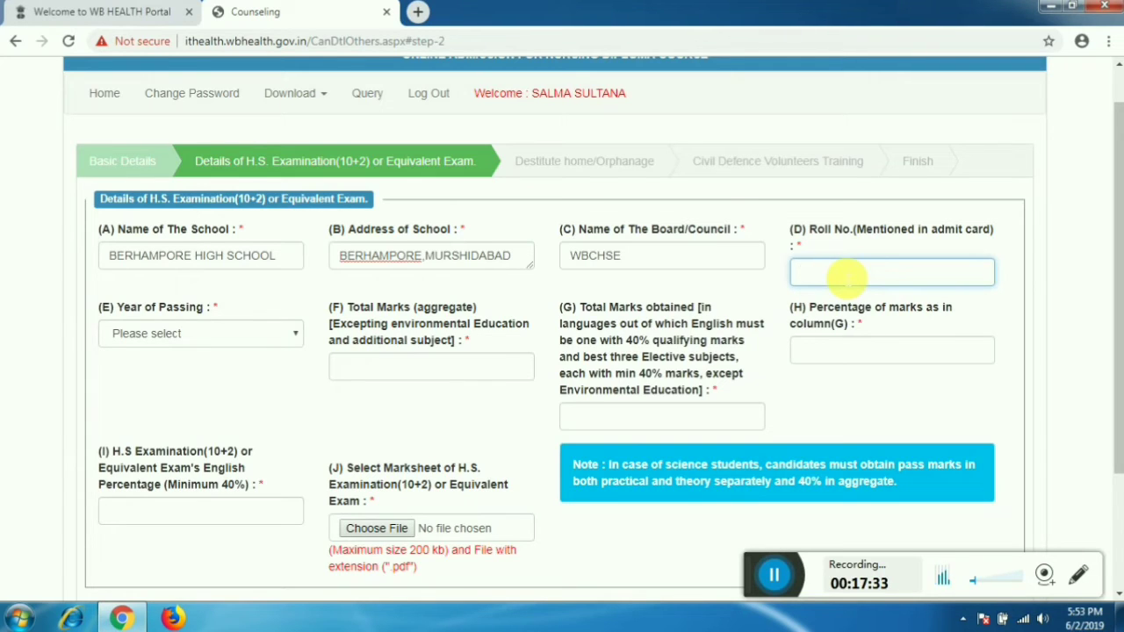
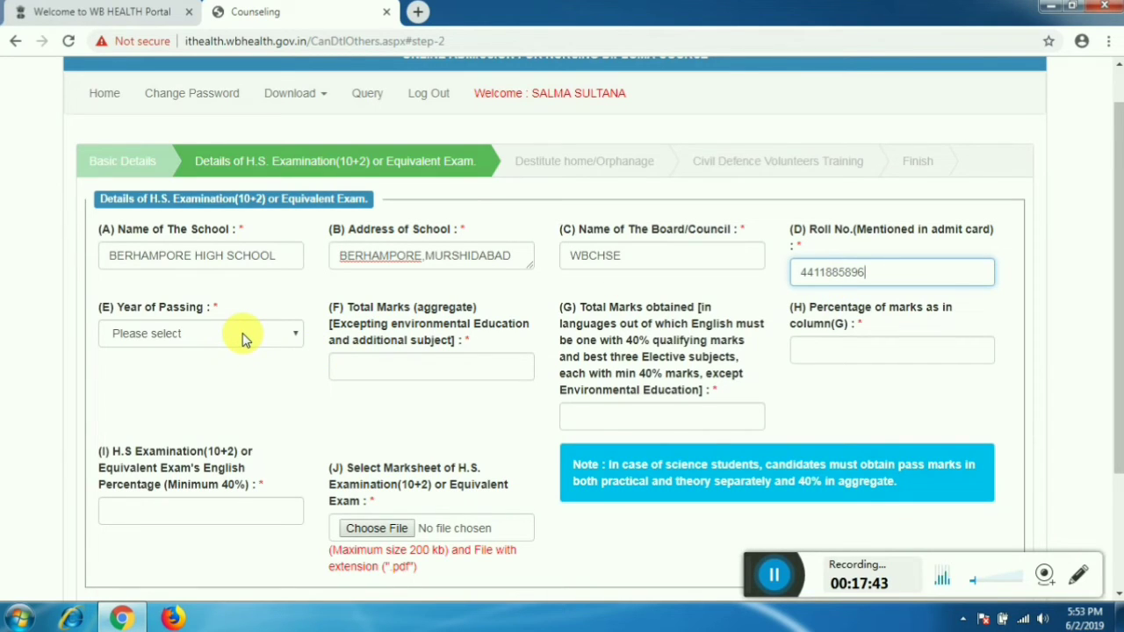
{"action": "left_click", "coordinate": [244, 341]}
{"action": "scroll", "coordinate": [236, 302], "scroll_direction": "down", "scroll_amount": 4}
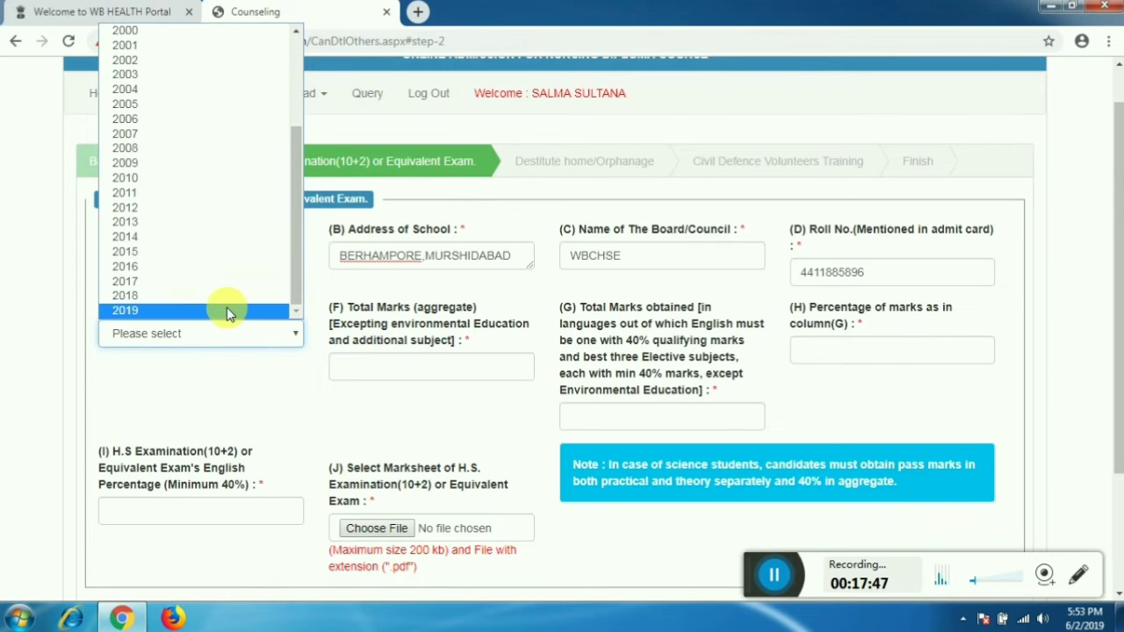
{"action": "left_click", "coordinate": [226, 308]}
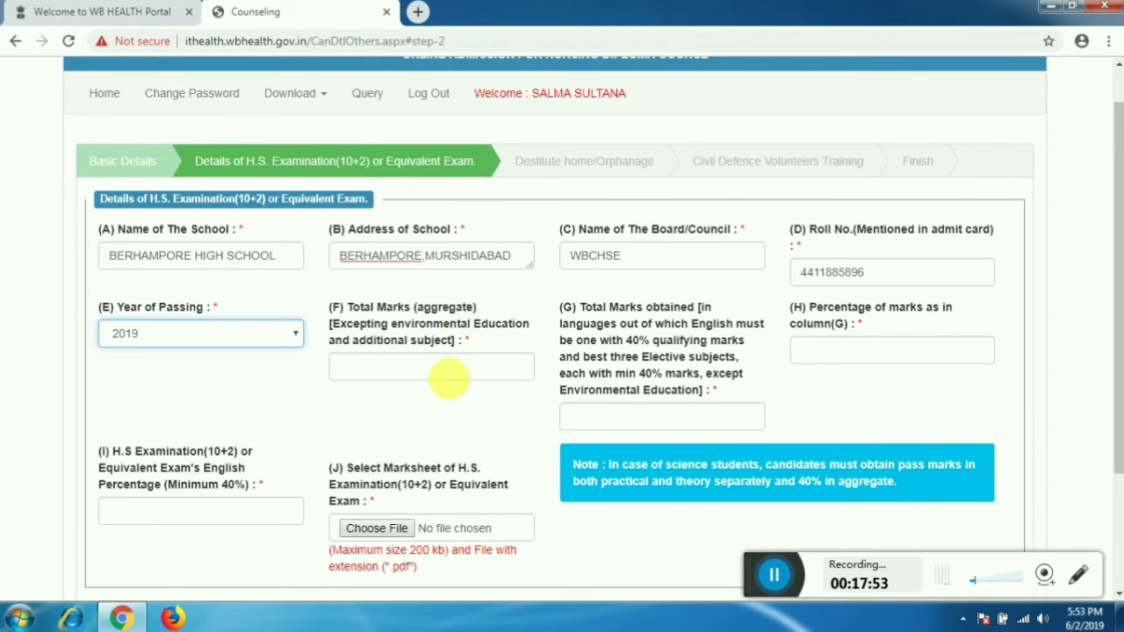
Enter total marks 500/600, marks obtained 391, percentage 78.2 and English percentage 77.
{"action": "left_click", "coordinate": [448, 373]}
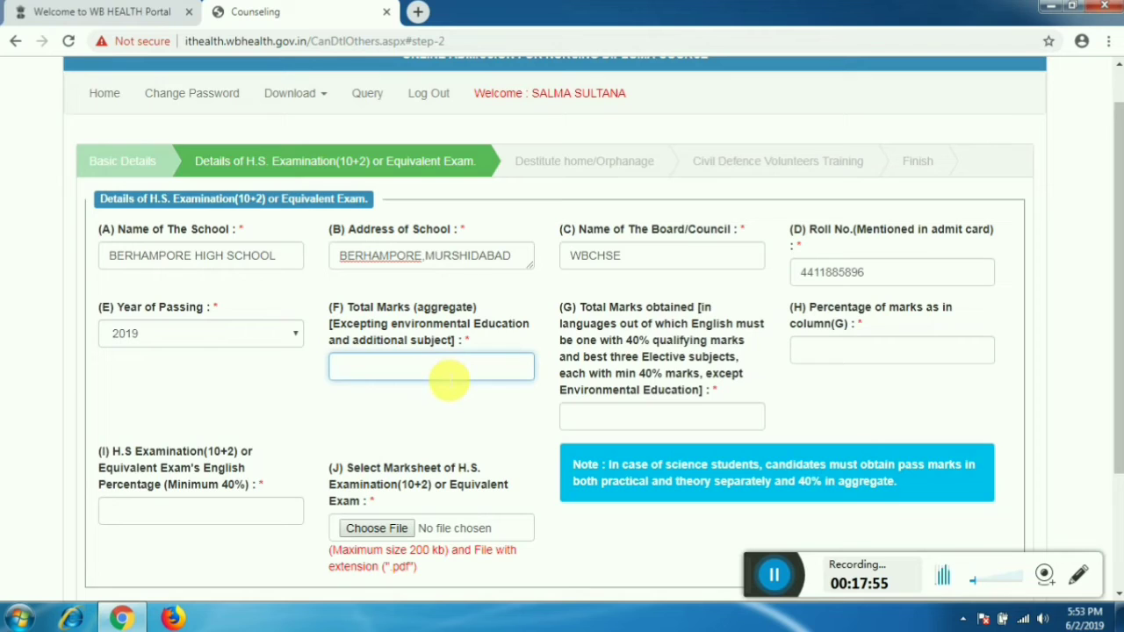
{"action": "type", "text": "500/600"}
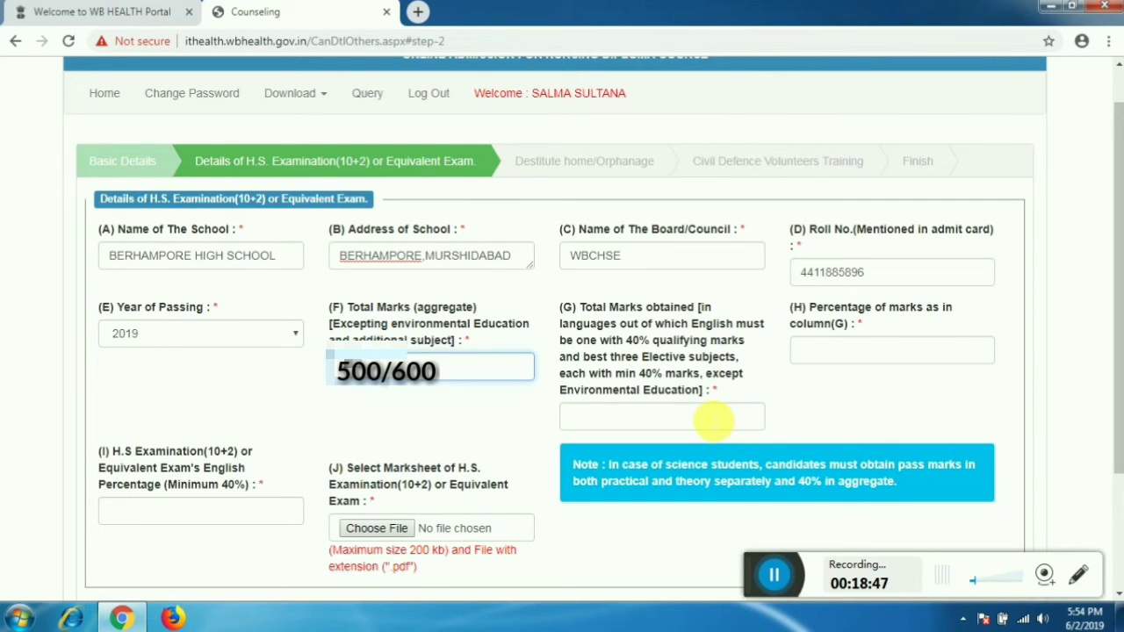
{"action": "left_click", "coordinate": [718, 423]}
{"action": "type", "text": "391"}
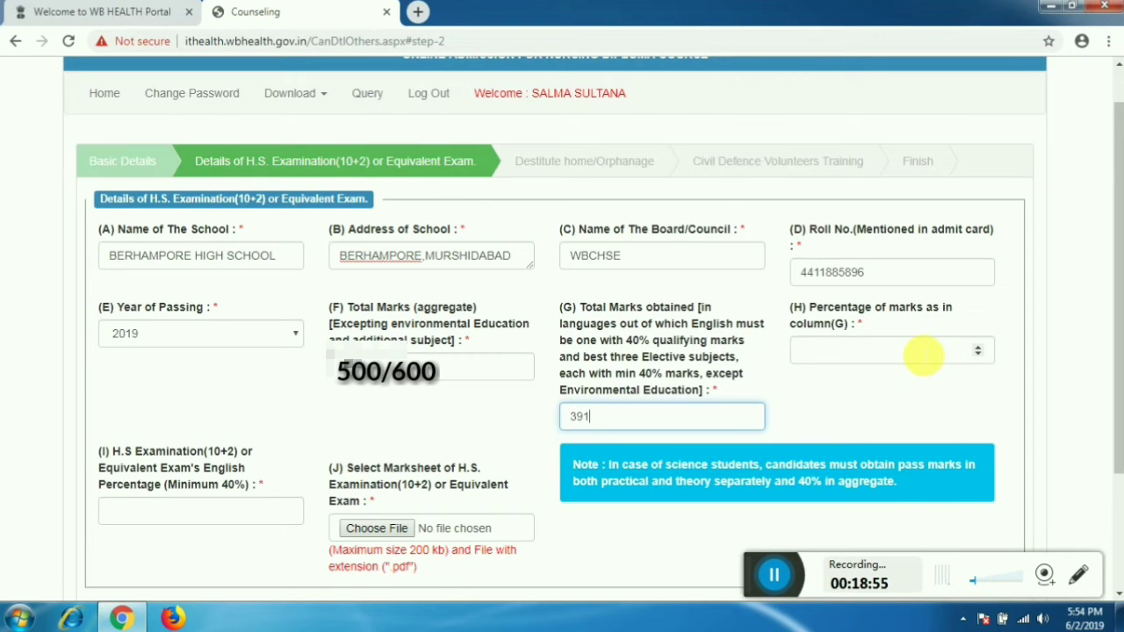
{"action": "left_click", "coordinate": [922, 354]}
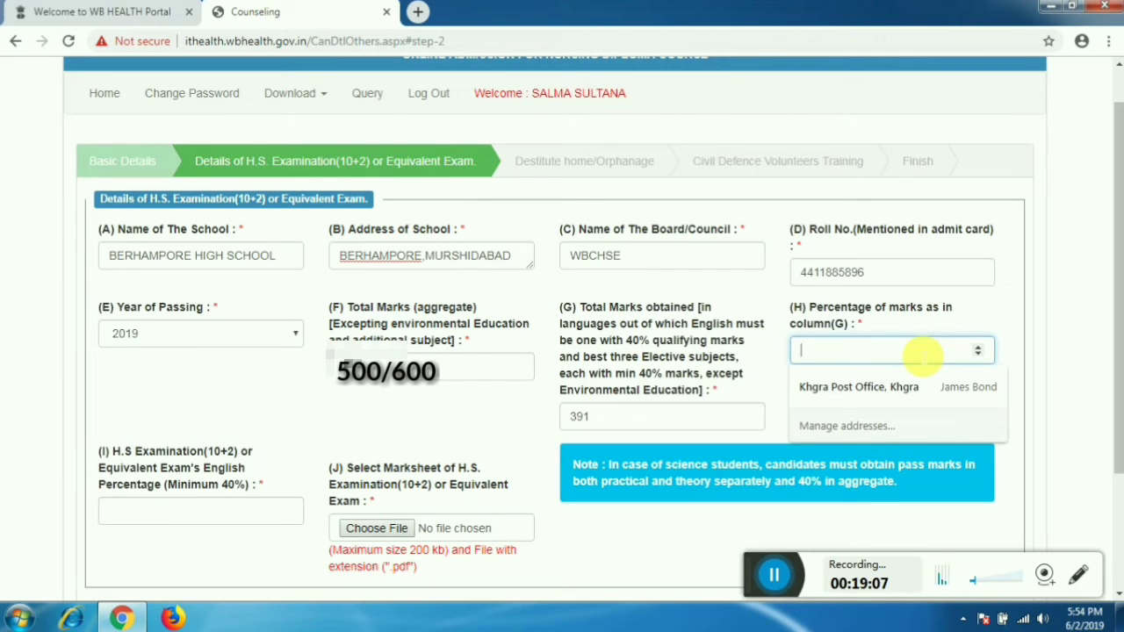
{"action": "type", "text": "78.2"}
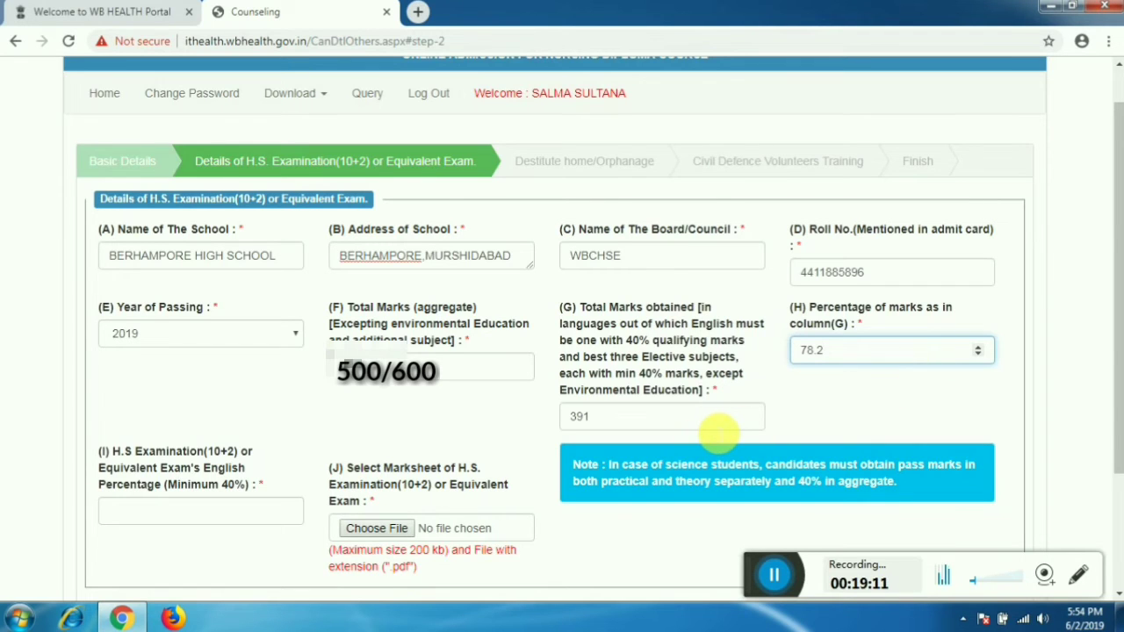
{"action": "key", "text": "Tab"}
{"action": "scroll", "coordinate": [702, 426], "scroll_direction": "down", "scroll_amount": 2}
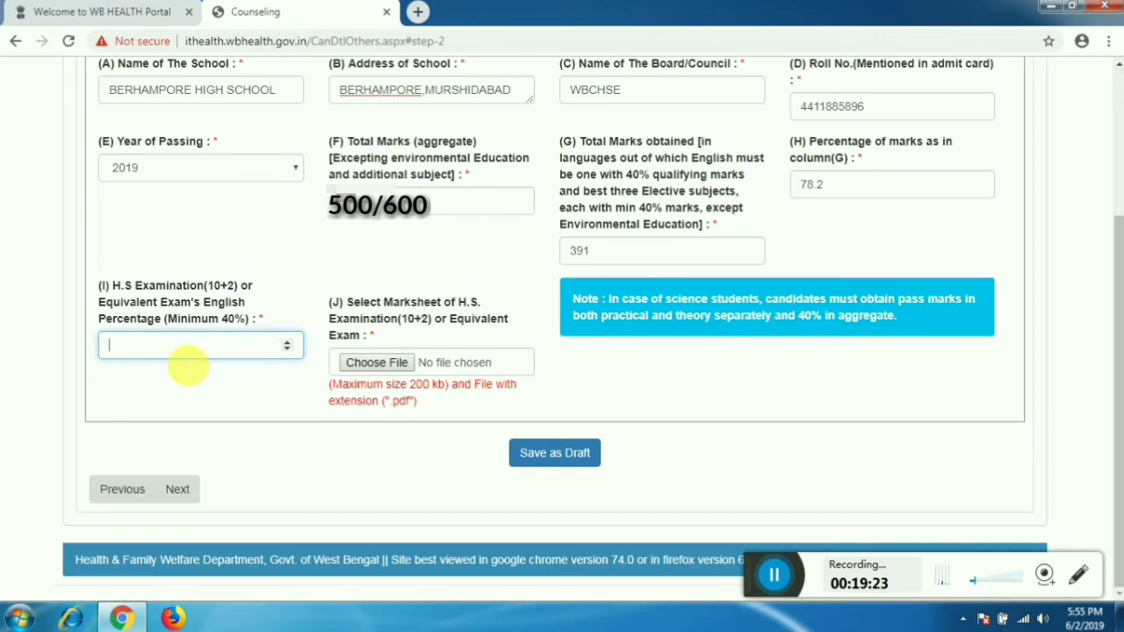
{"action": "type", "text": "77"}
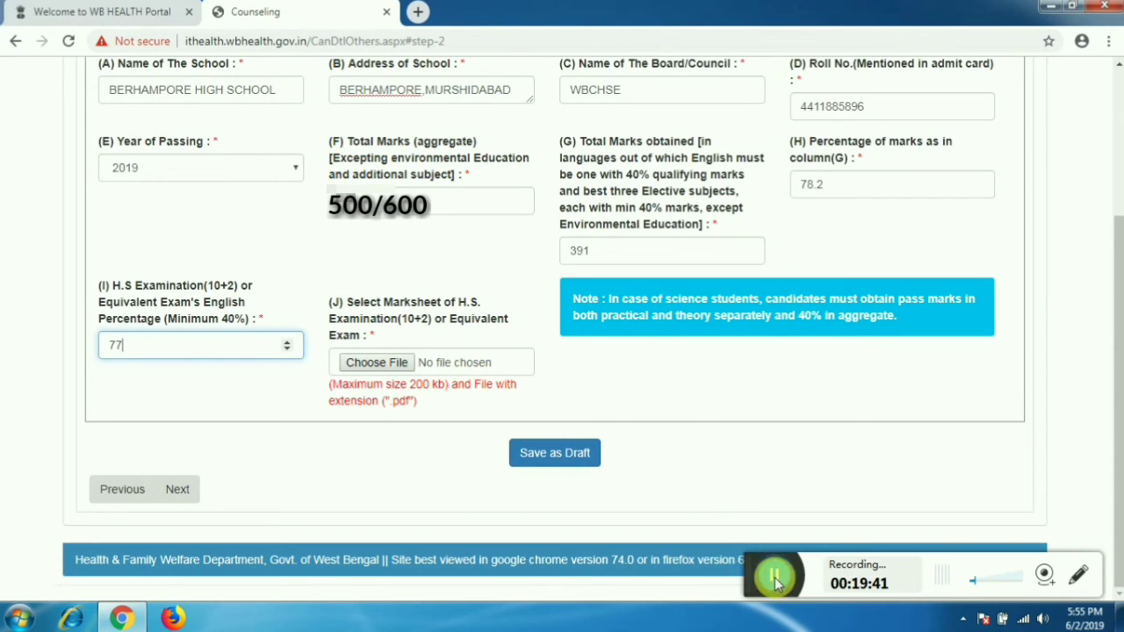
{"action": "left_click_drag", "start_coordinate": [759, 563], "coordinate": [393, 509]}
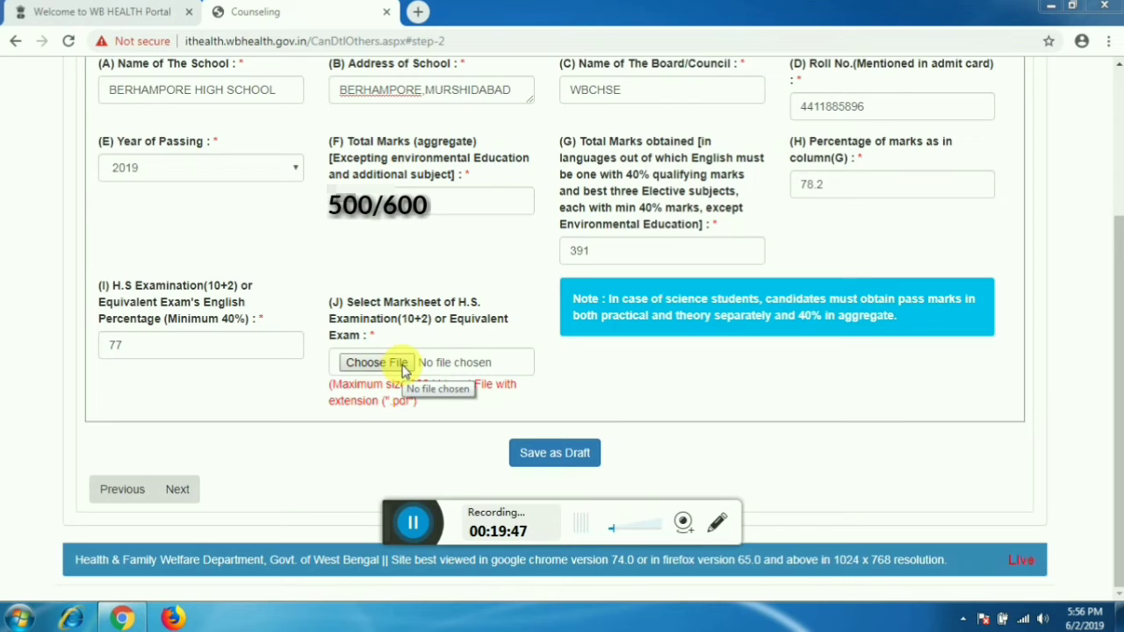
Attach Marksheet.pdf from Documents > JPG as the H.S. marksheet.
{"action": "left_click", "coordinate": [369, 362]}
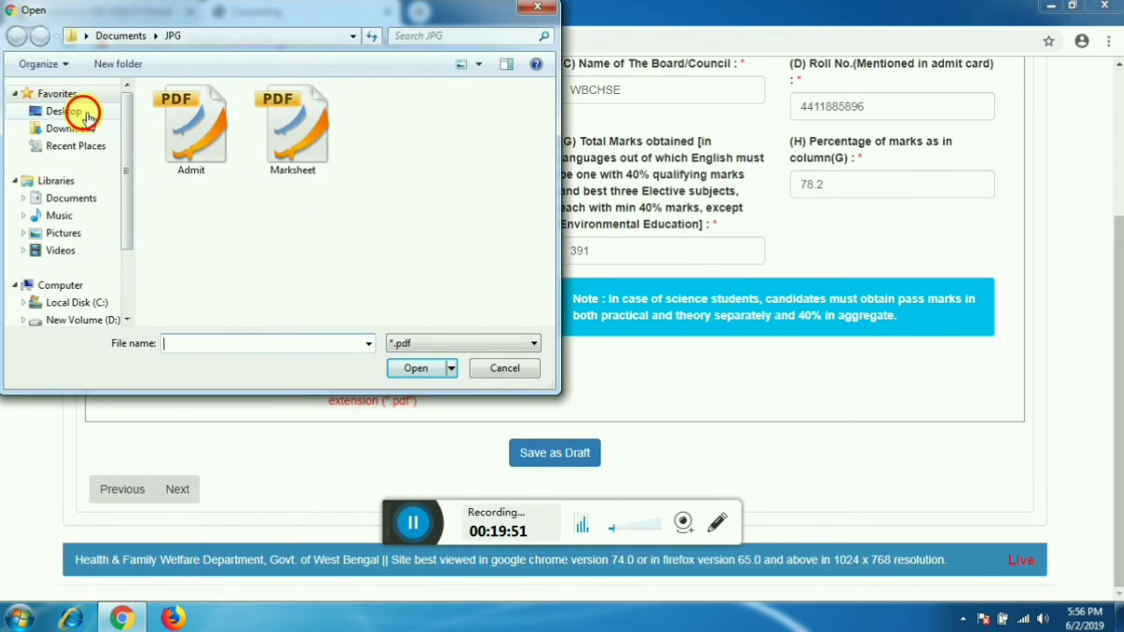
{"action": "left_click", "coordinate": [78, 112]}
{"action": "double_click", "coordinate": [226, 280]}
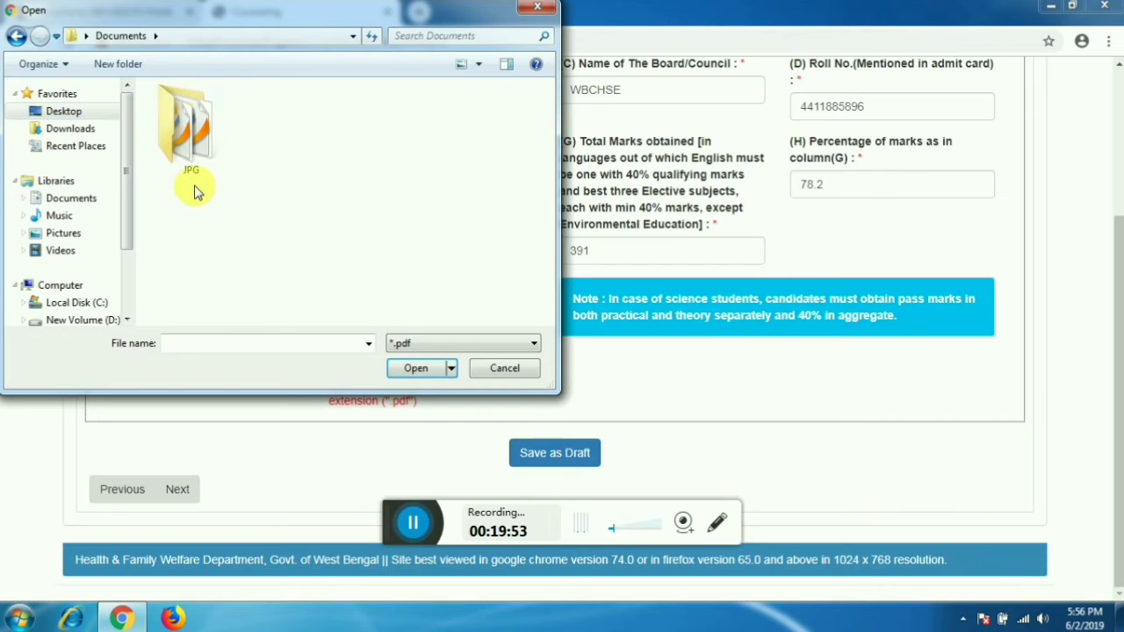
{"action": "double_click", "coordinate": [188, 170]}
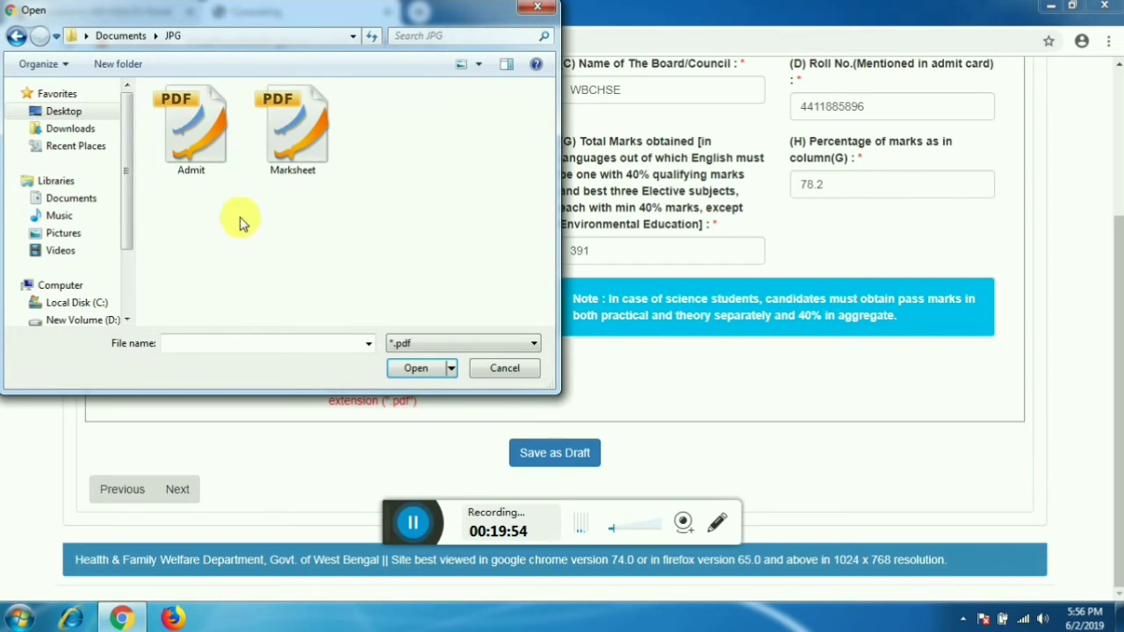
{"action": "left_click", "coordinate": [292, 131]}
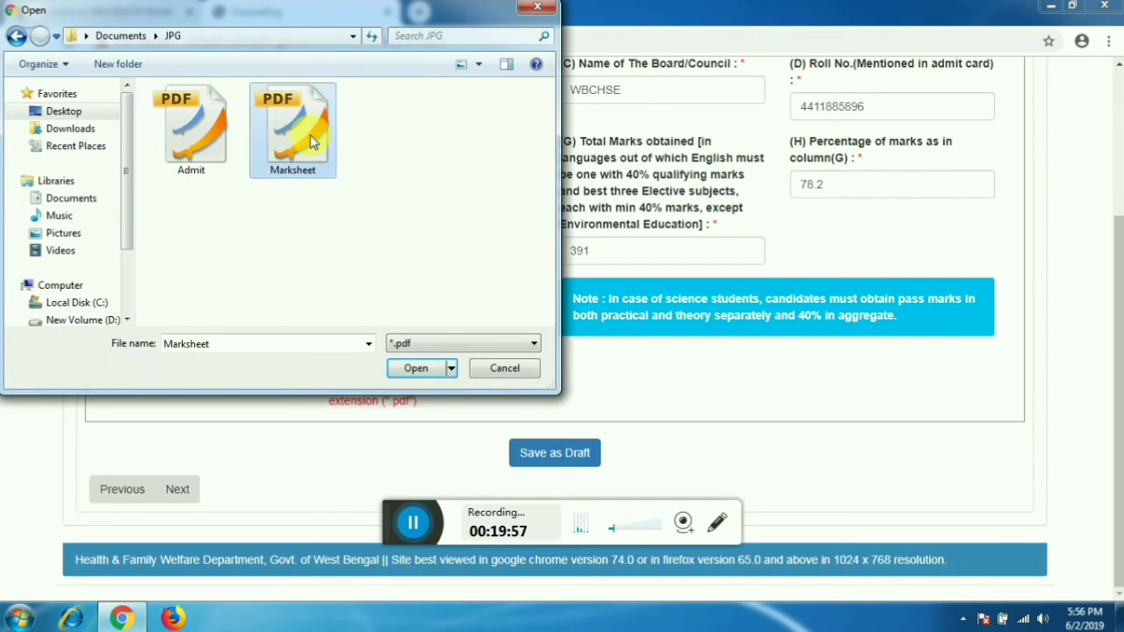
{"action": "left_click", "coordinate": [421, 371]}
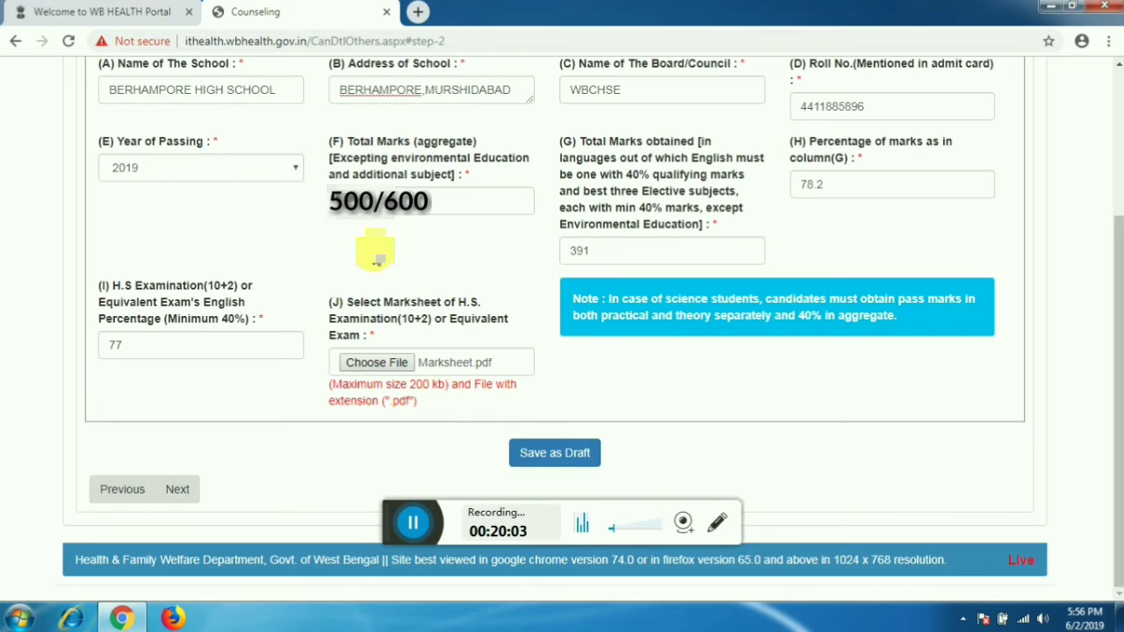
Save the exam details as a draft and reattach Marksheet.pdf.
{"action": "left_click", "coordinate": [547, 455]}
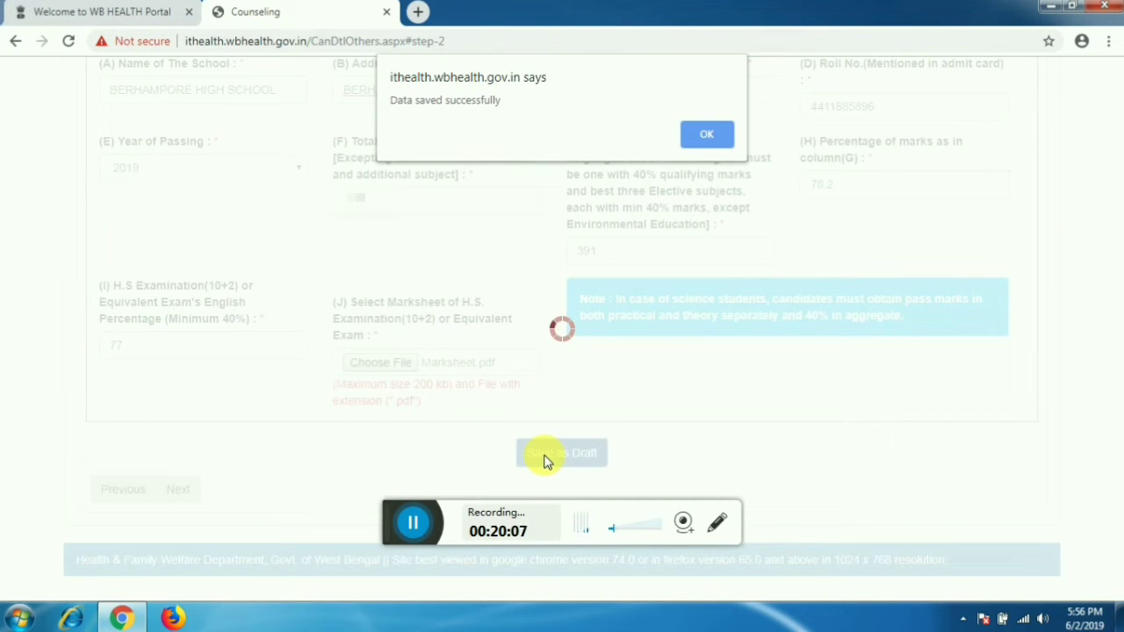
{"action": "left_click", "coordinate": [709, 137]}
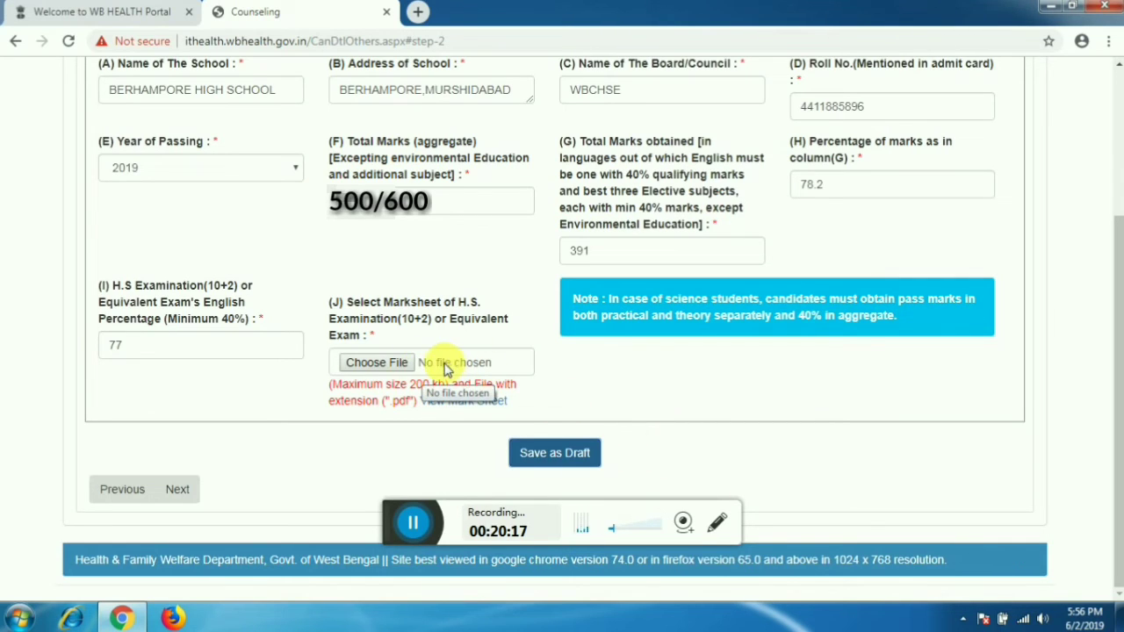
{"action": "left_click", "coordinate": [389, 367]}
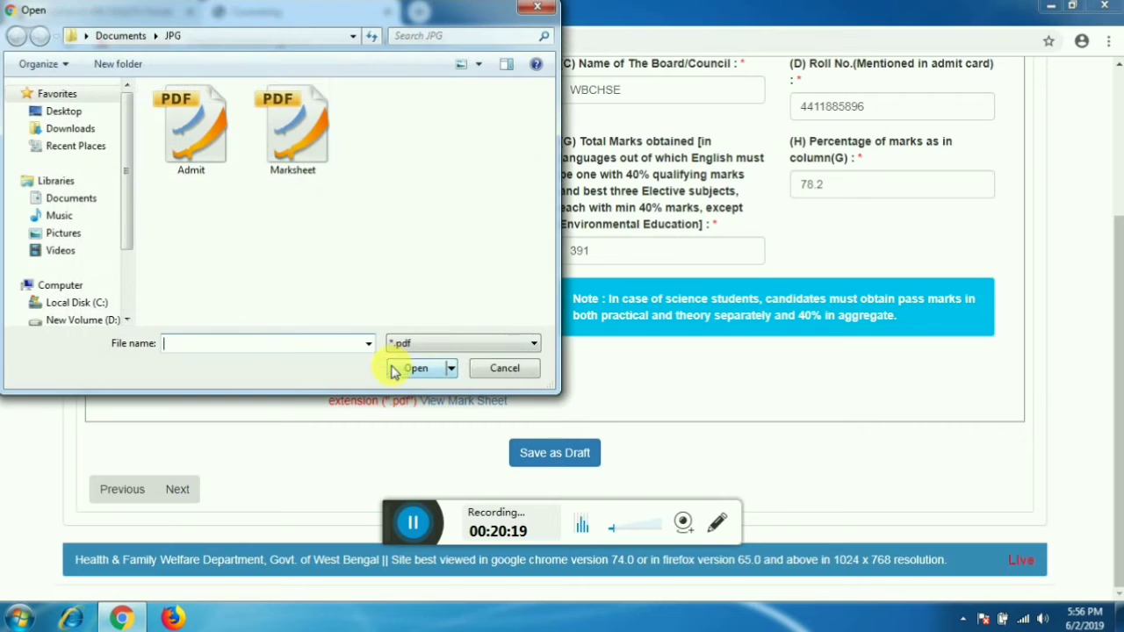
{"action": "double_click", "coordinate": [283, 123]}
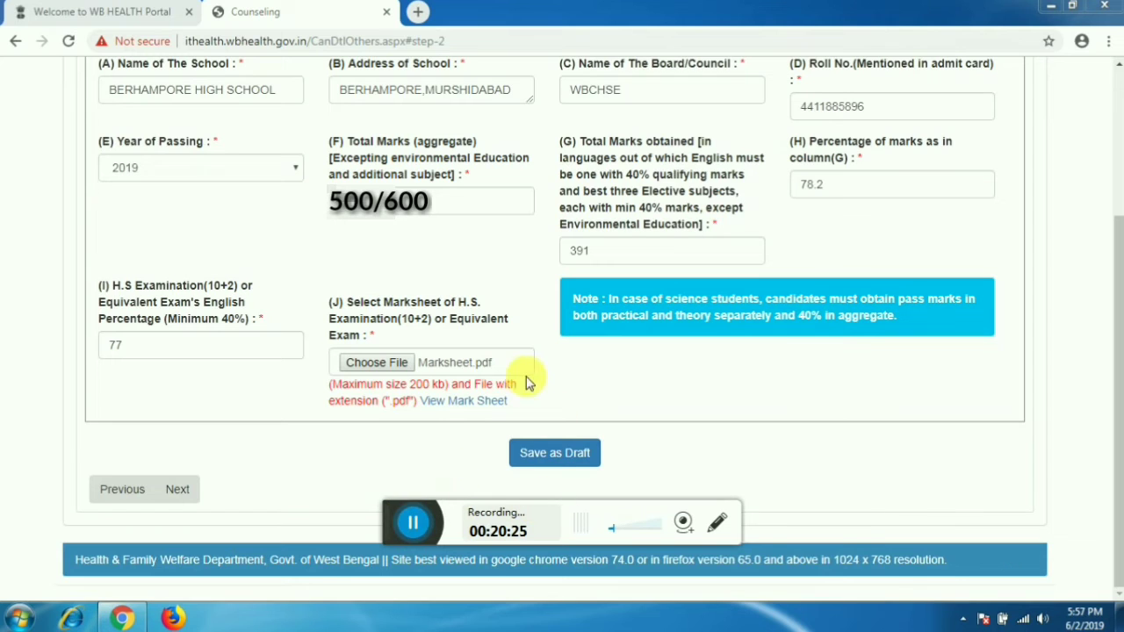
{"action": "left_click", "coordinate": [448, 409]}
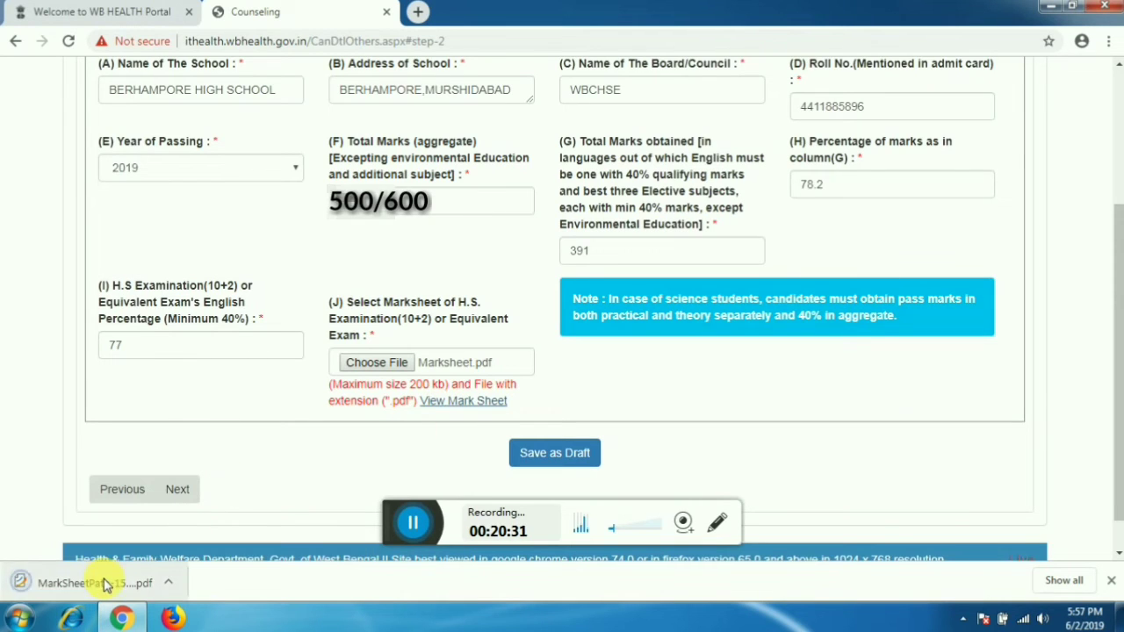
{"action": "left_click", "coordinate": [98, 583]}
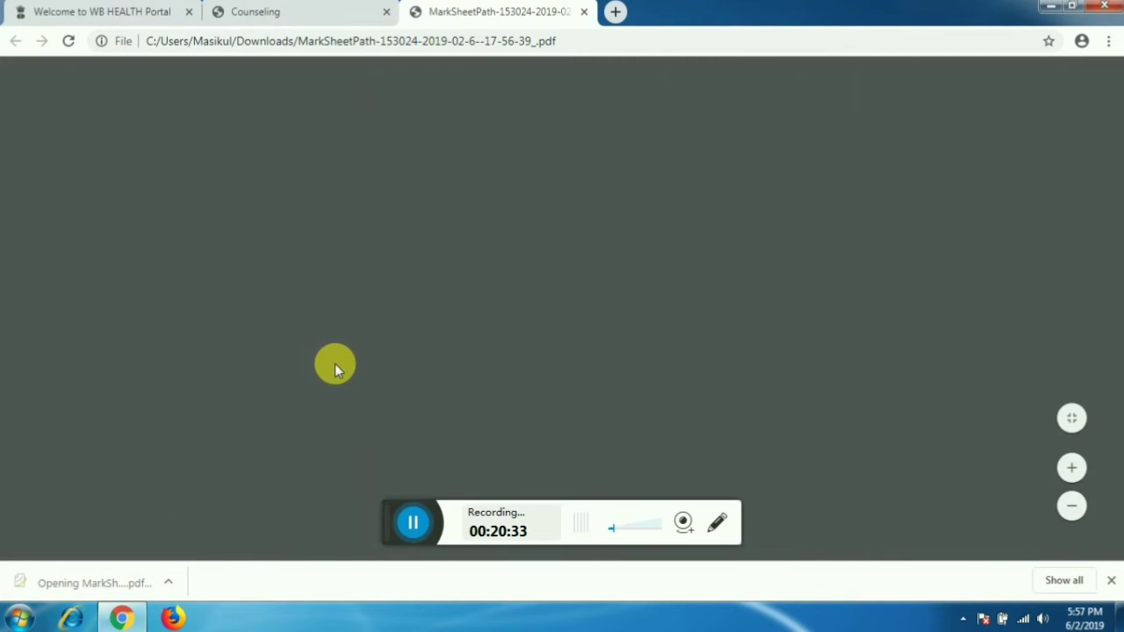
{"action": "scroll", "coordinate": [341, 363], "scroll_direction": "down", "scroll_amount": 4}
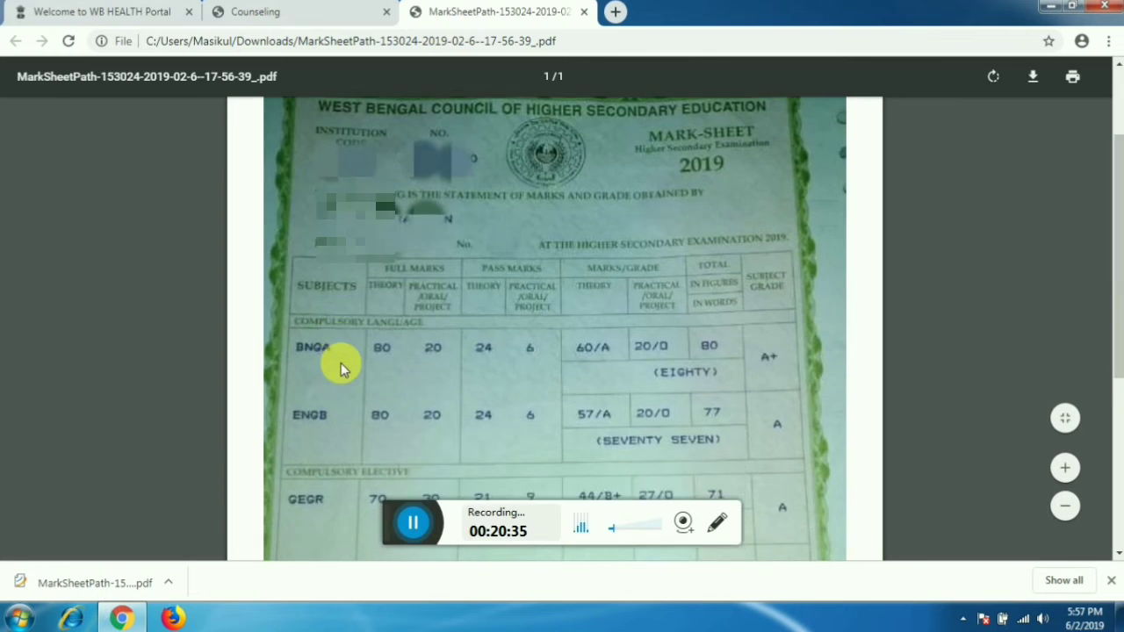
{"action": "scroll", "coordinate": [342, 368], "scroll_direction": "up", "scroll_amount": 2}
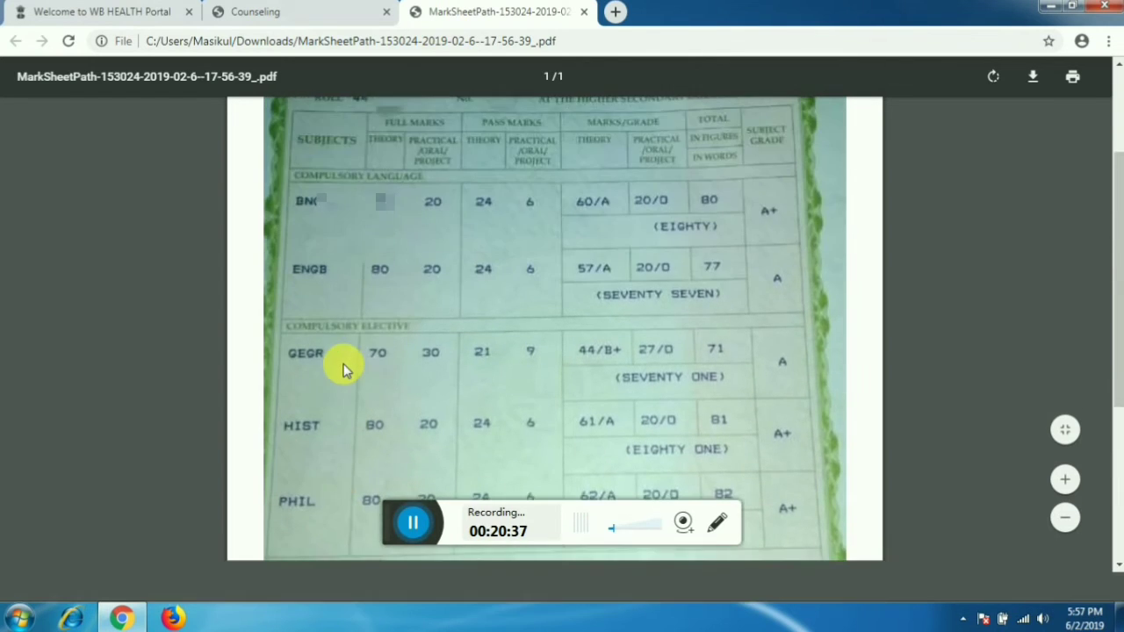
{"action": "scroll", "coordinate": [342, 368], "scroll_direction": "down", "scroll_amount": 3}
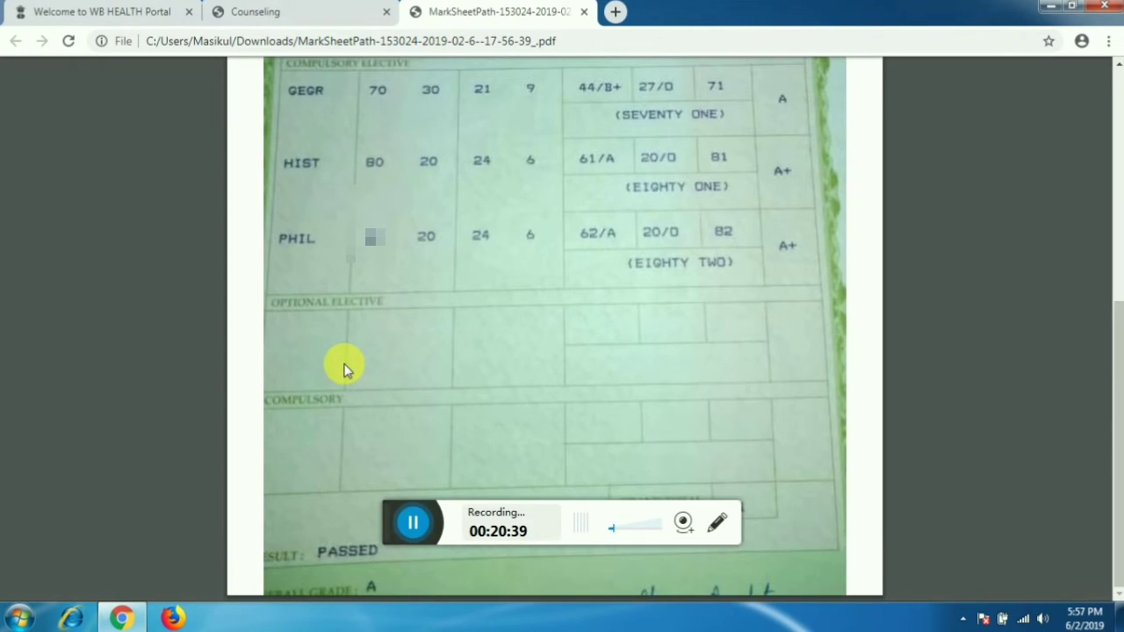
{"action": "scroll", "coordinate": [359, 372], "scroll_direction": "up", "scroll_amount": 1}
{"action": "scroll", "coordinate": [359, 371], "scroll_direction": "down", "scroll_amount": 1}
{"action": "scroll", "coordinate": [361, 369], "scroll_direction": "up", "scroll_amount": 1}
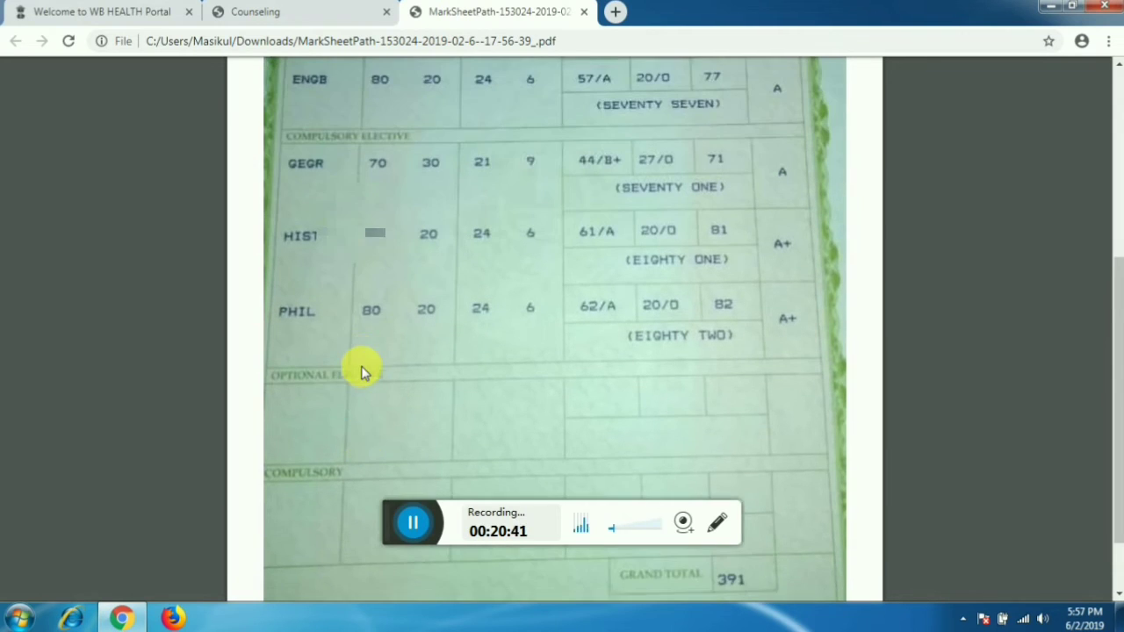
{"action": "left_click", "coordinate": [583, 12]}
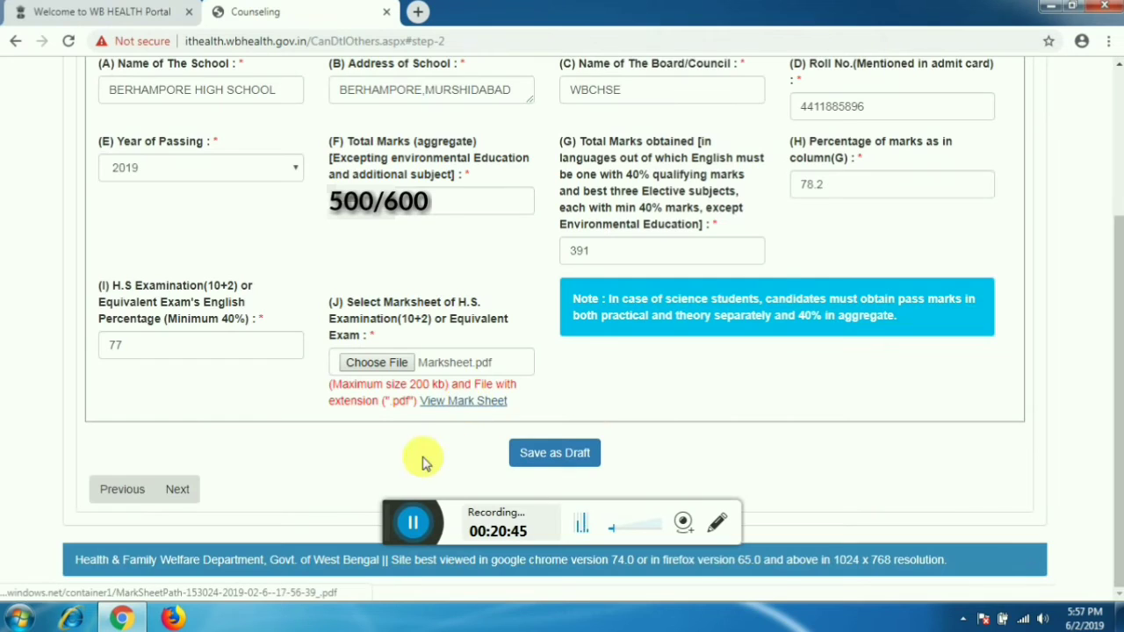
Pass through the Destitute home/Orphanage and Civil Defence steps to the Finish step.
{"action": "left_click", "coordinate": [178, 492]}
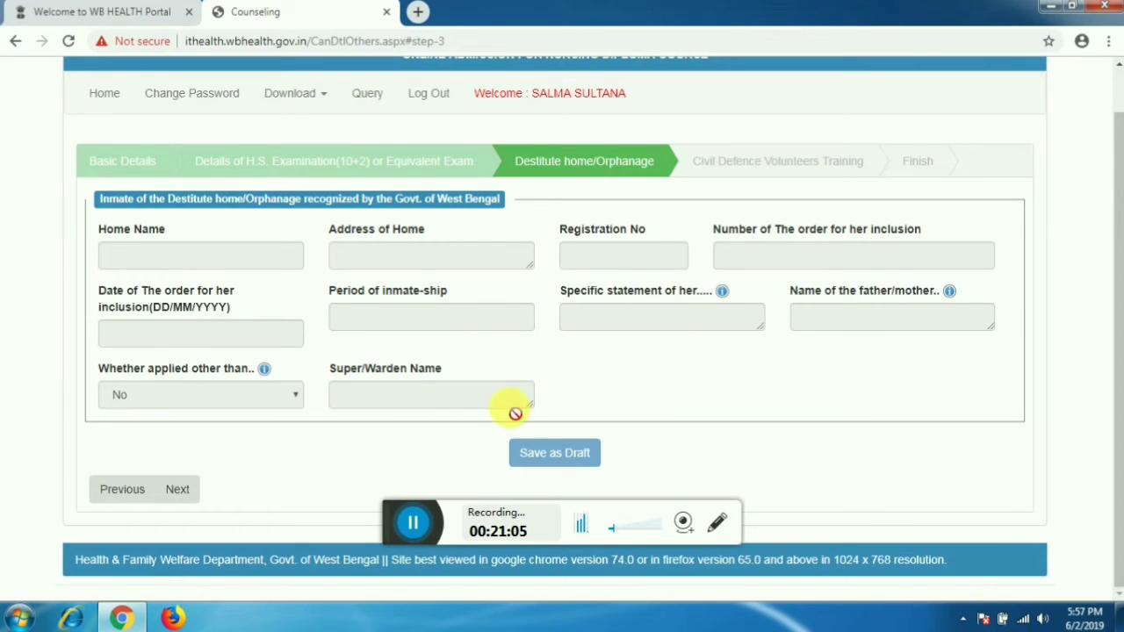
{"action": "left_click", "coordinate": [189, 496]}
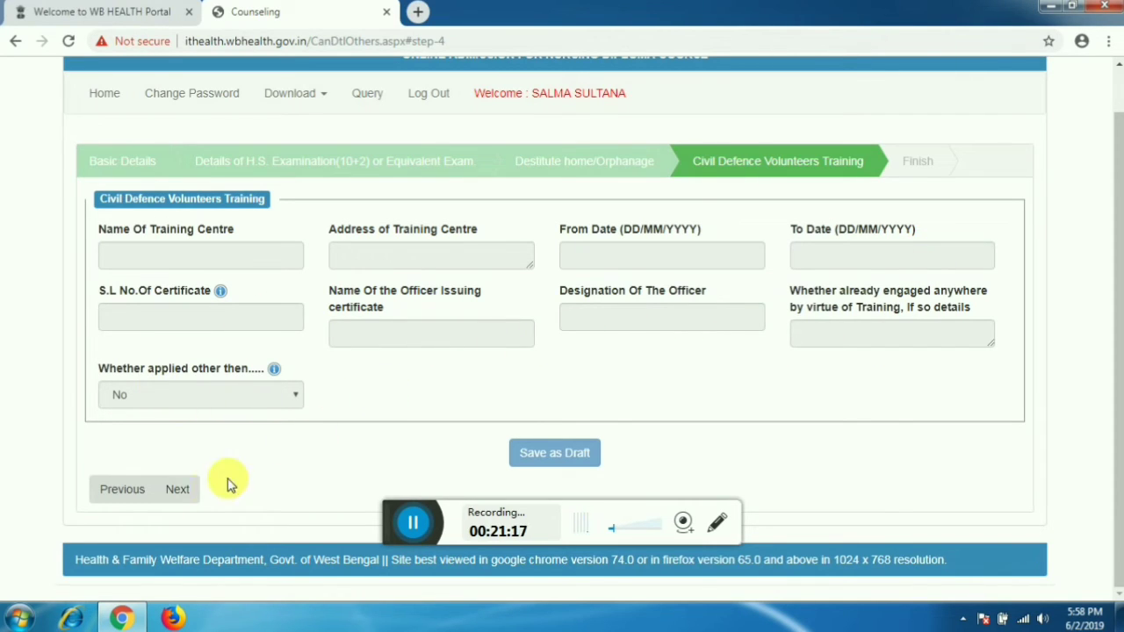
{"action": "left_click", "coordinate": [179, 489]}
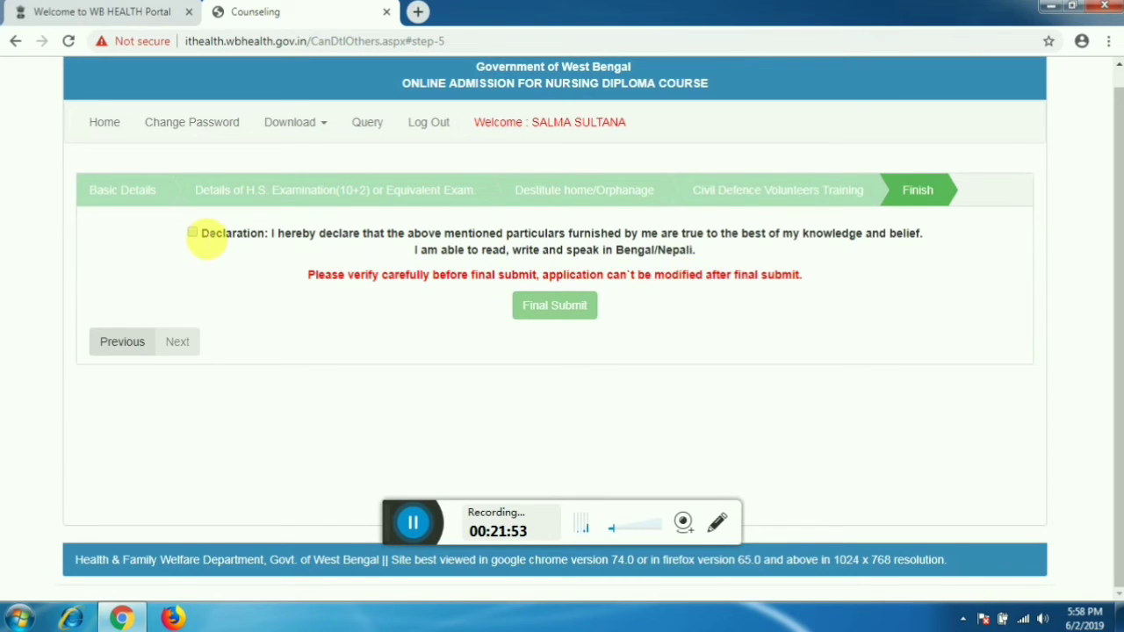
Accept the declaration, final-submit the application and acknowledge the success message.
{"action": "left_click", "coordinate": [195, 234]}
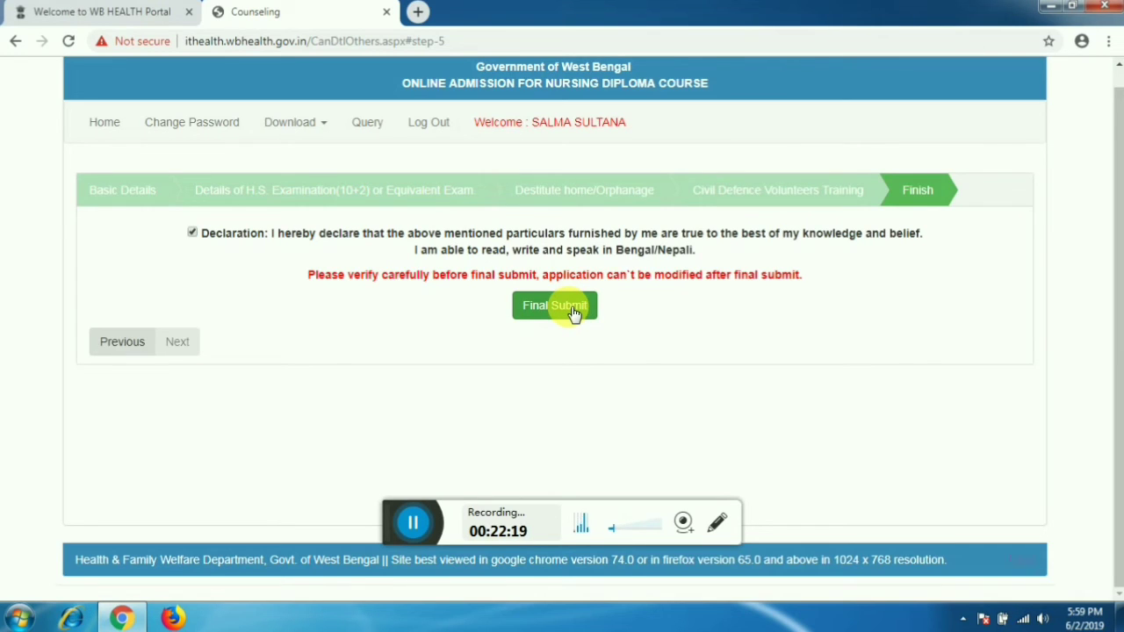
{"action": "left_click", "coordinate": [570, 307]}
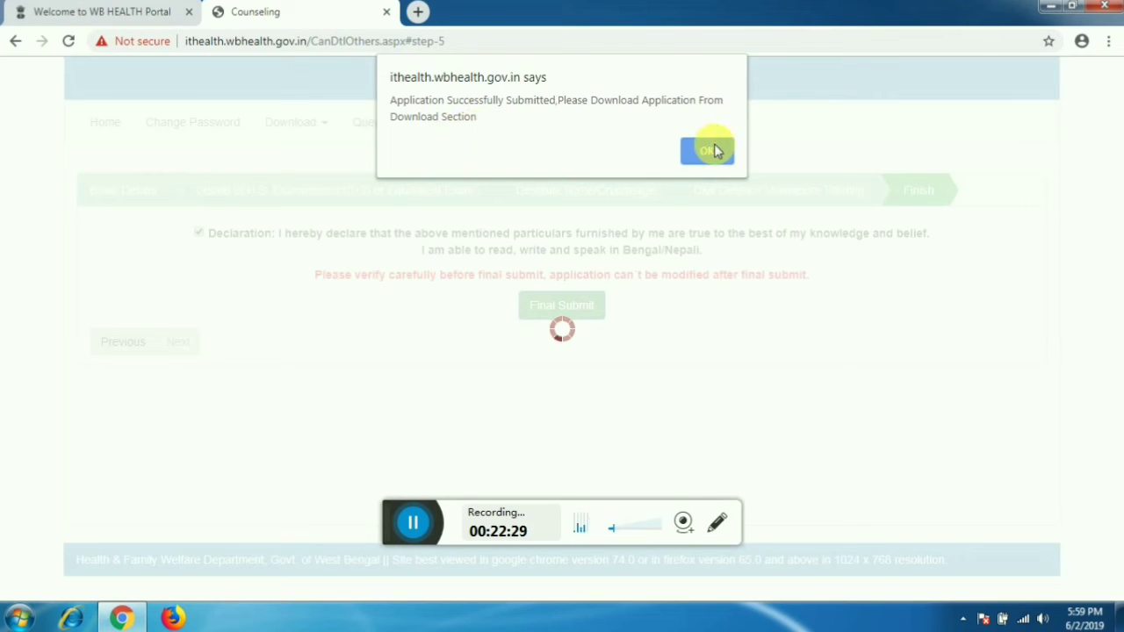
{"action": "left_click", "coordinate": [714, 151]}
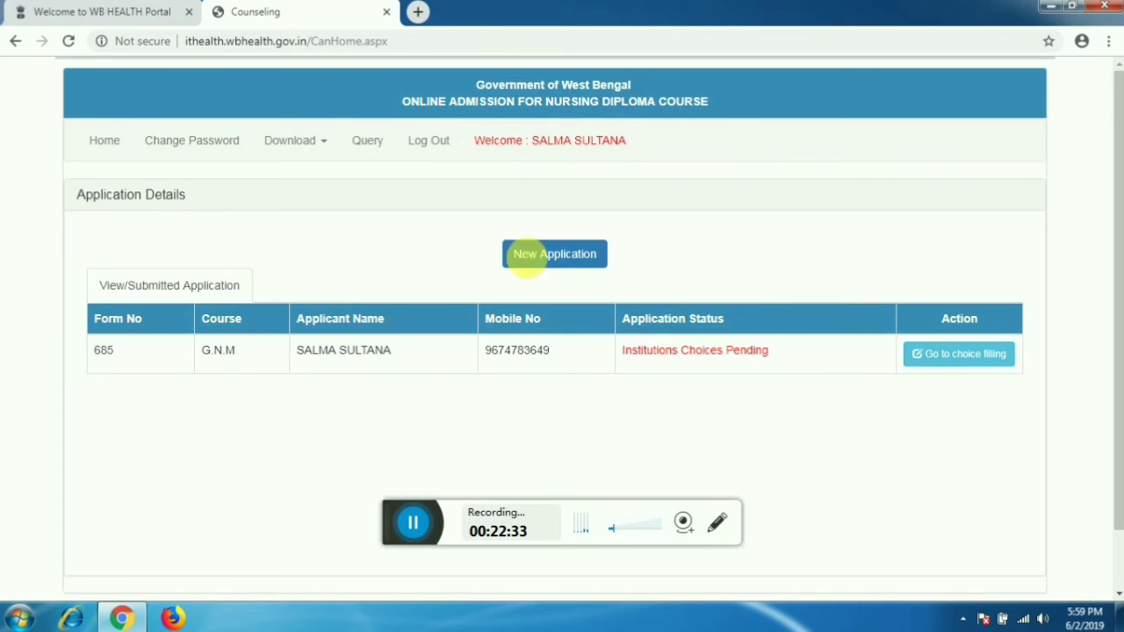
Download the submitted application as Application.pdf and open the PDF.
{"action": "left_click", "coordinate": [299, 146]}
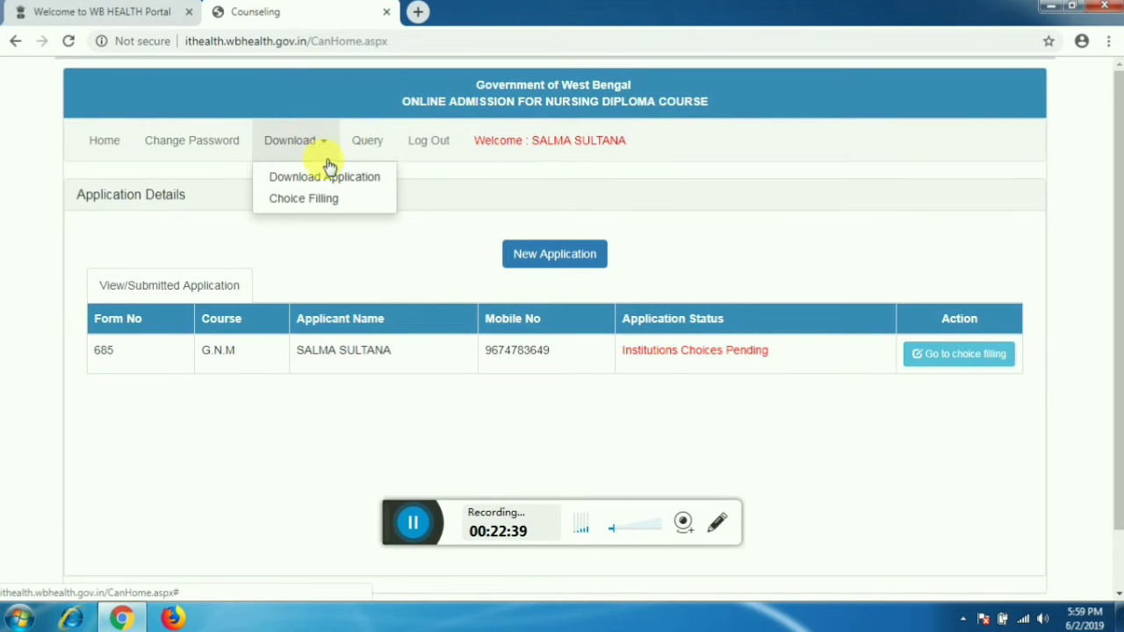
{"action": "left_click", "coordinate": [333, 178]}
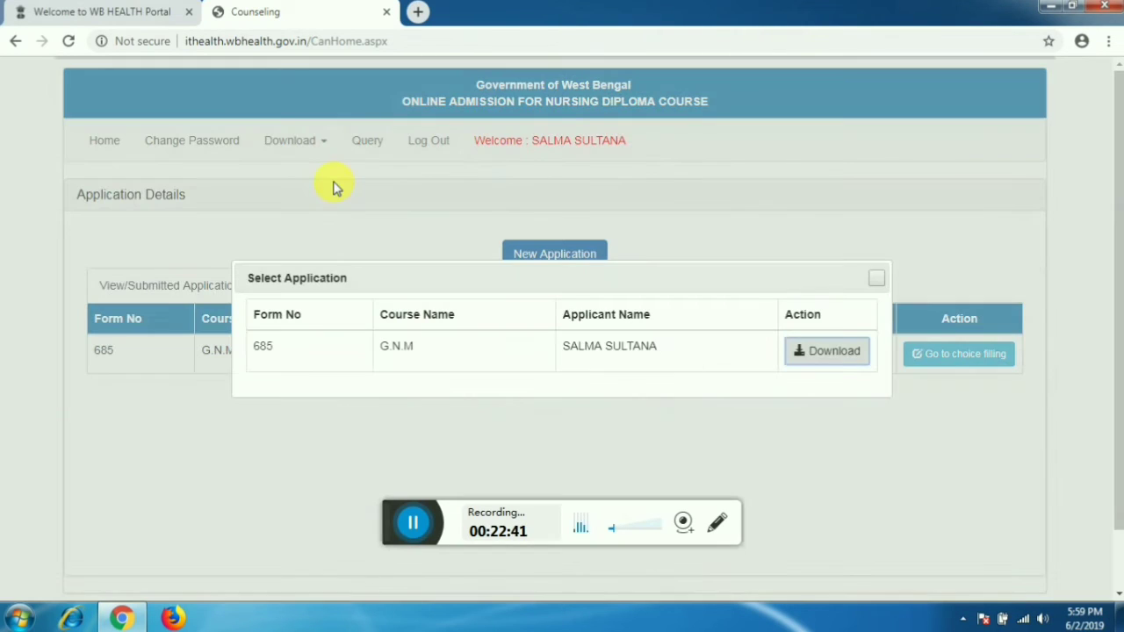
{"action": "left_click", "coordinate": [850, 351]}
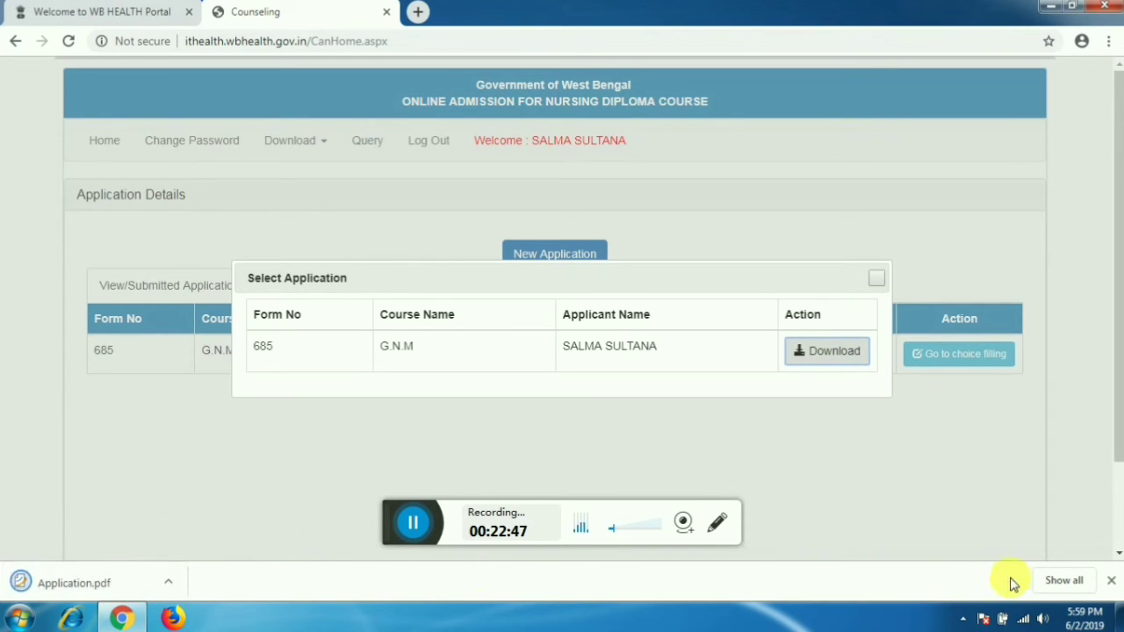
{"action": "left_click", "coordinate": [145, 577]}
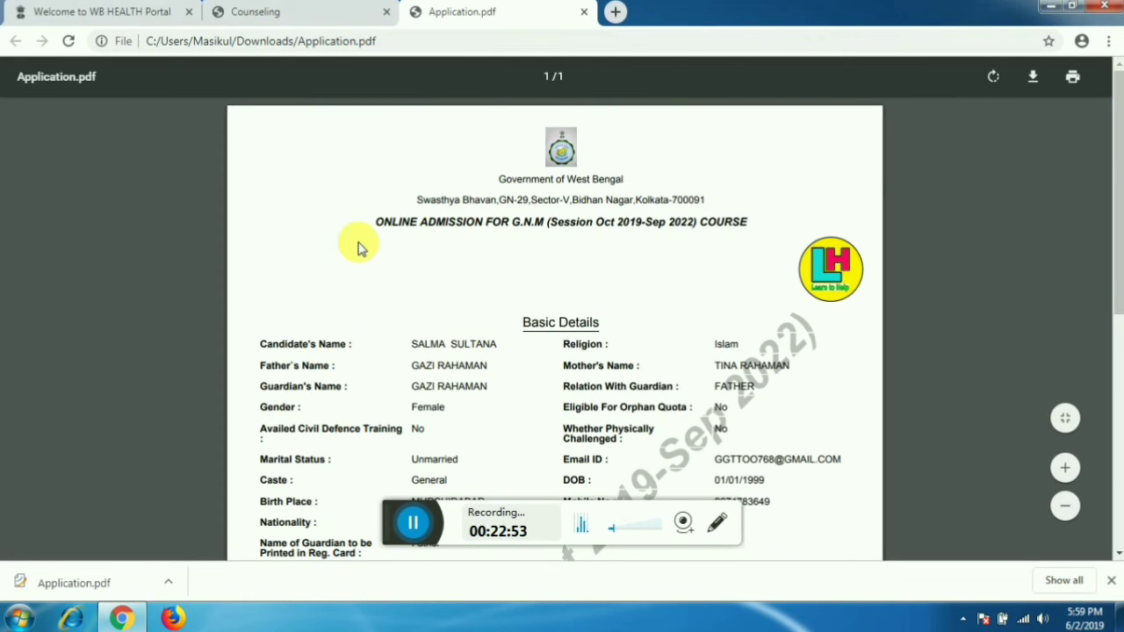
Scroll through Application.pdf to check the form details, then close the PDF tab.
{"action": "scroll", "coordinate": [377, 244], "scroll_direction": "down", "scroll_amount": 1}
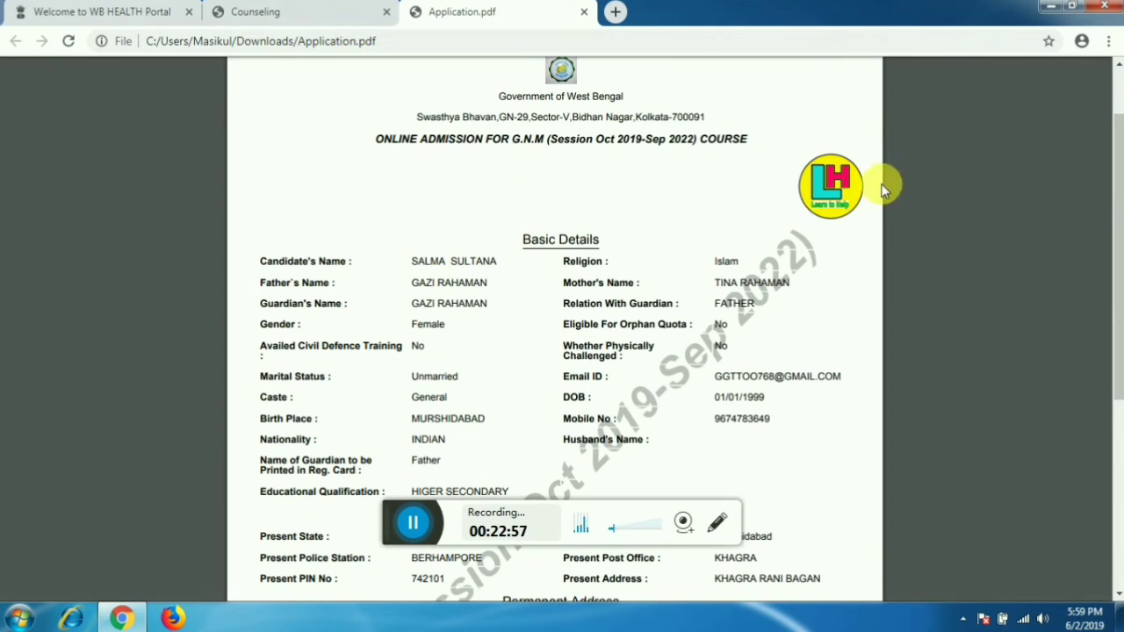
{"action": "scroll", "coordinate": [630, 276], "scroll_direction": "down", "scroll_amount": 3}
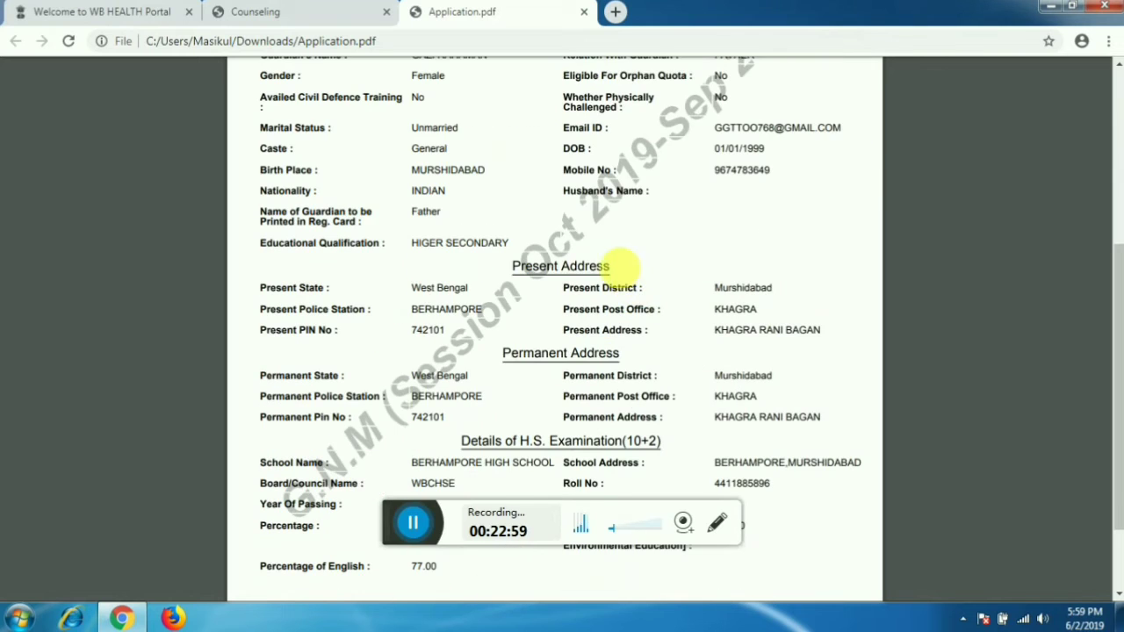
{"action": "scroll", "coordinate": [627, 351], "scroll_direction": "down", "scroll_amount": 1}
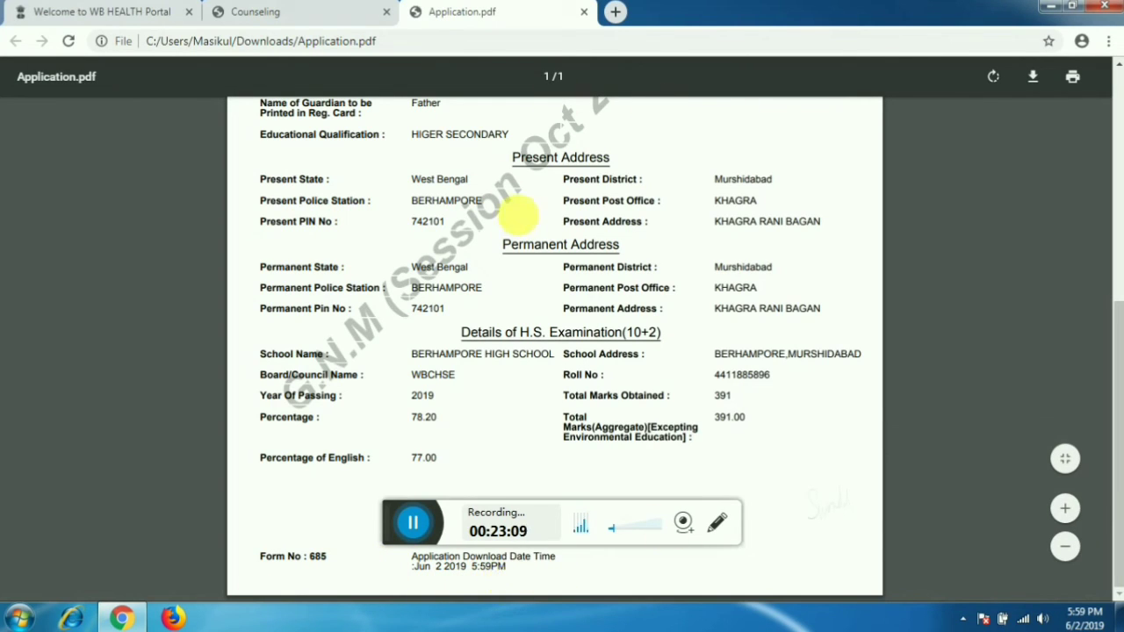
{"action": "left_click", "coordinate": [583, 13]}
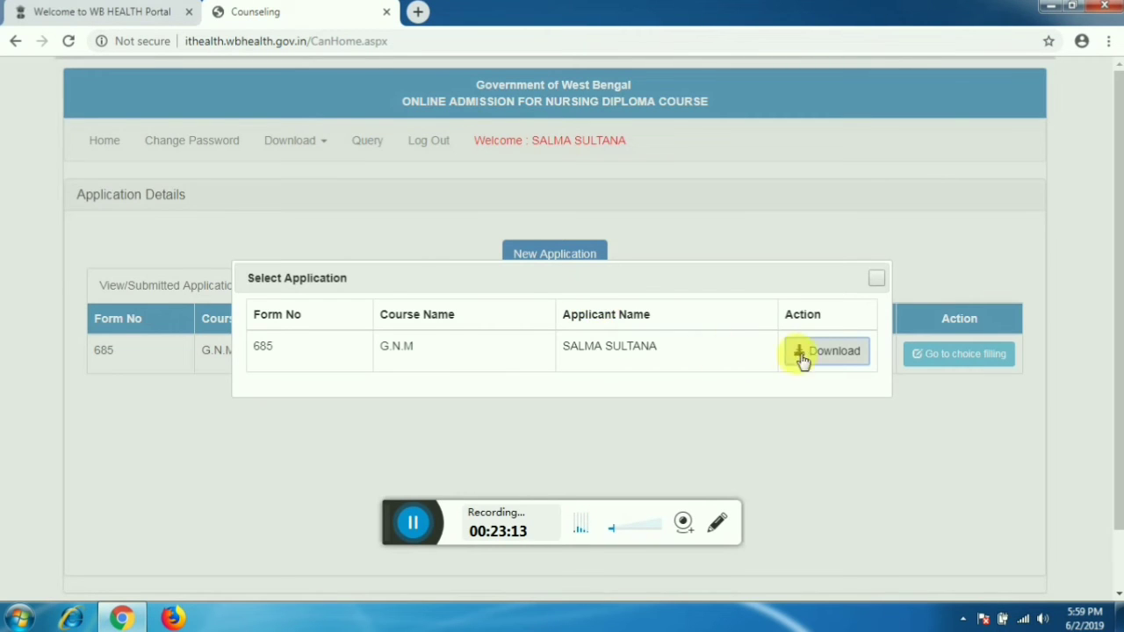
Dismiss the Select Application dialog and go to choice filling for the G.N.M application.
{"action": "left_click", "coordinate": [876, 278]}
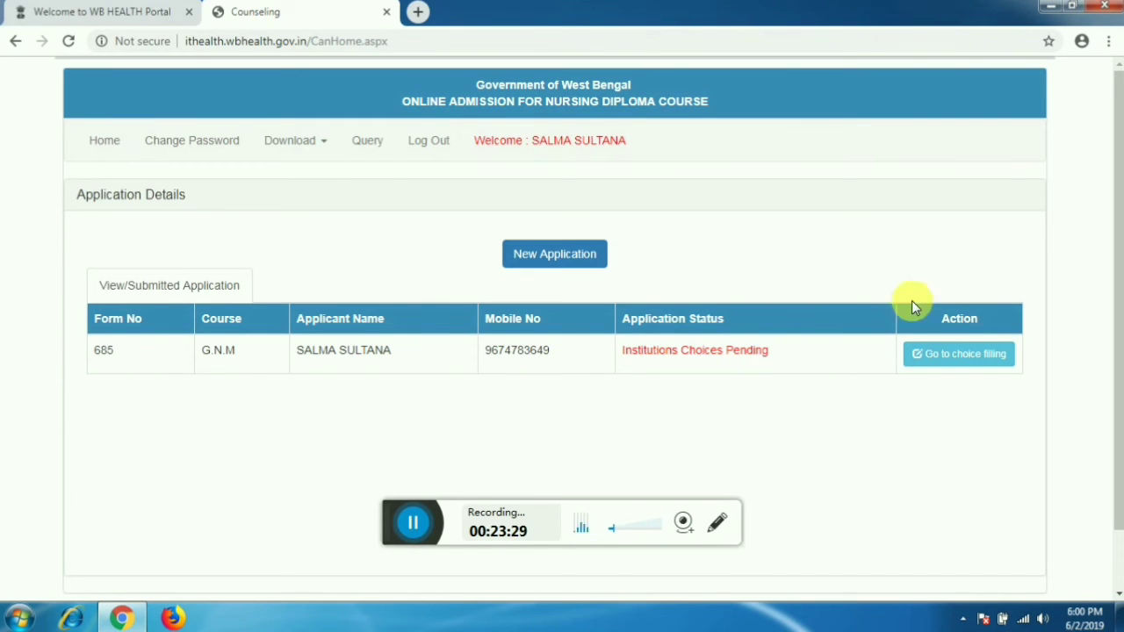
{"action": "left_click", "coordinate": [968, 360]}
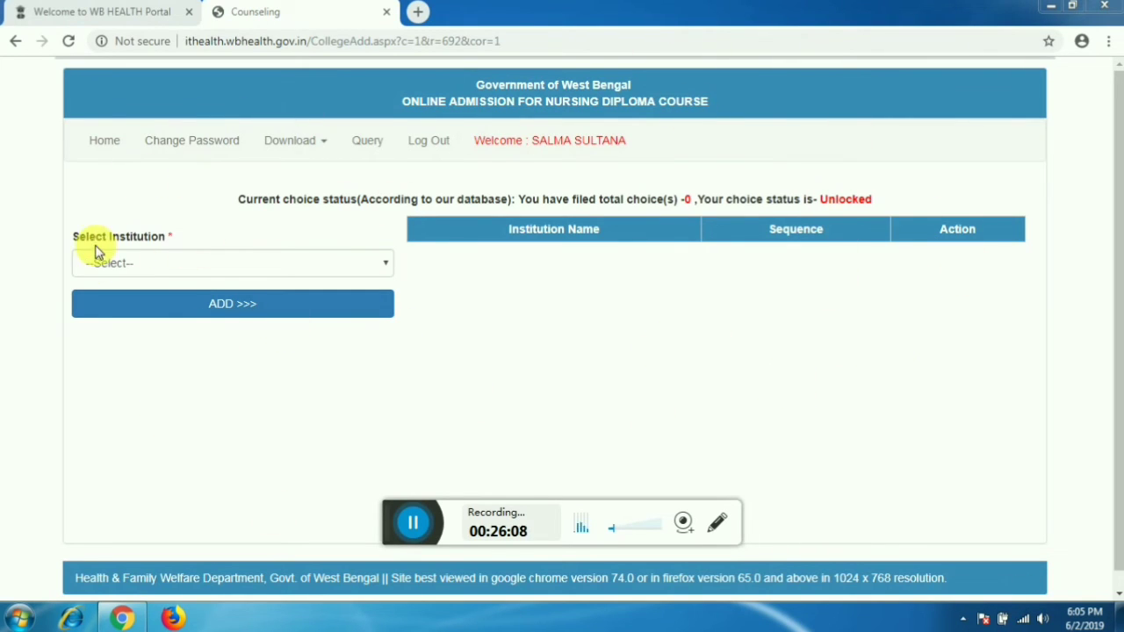
{"action": "left_click", "coordinate": [208, 264]}
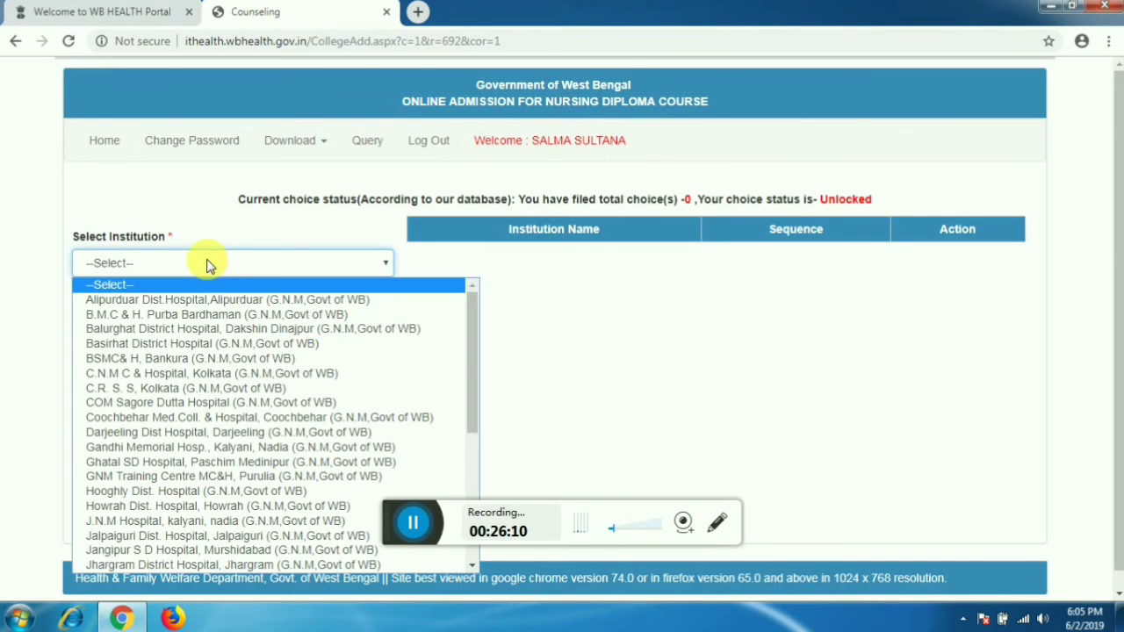
{"action": "scroll", "coordinate": [201, 360], "scroll_direction": "down", "scroll_amount": 6}
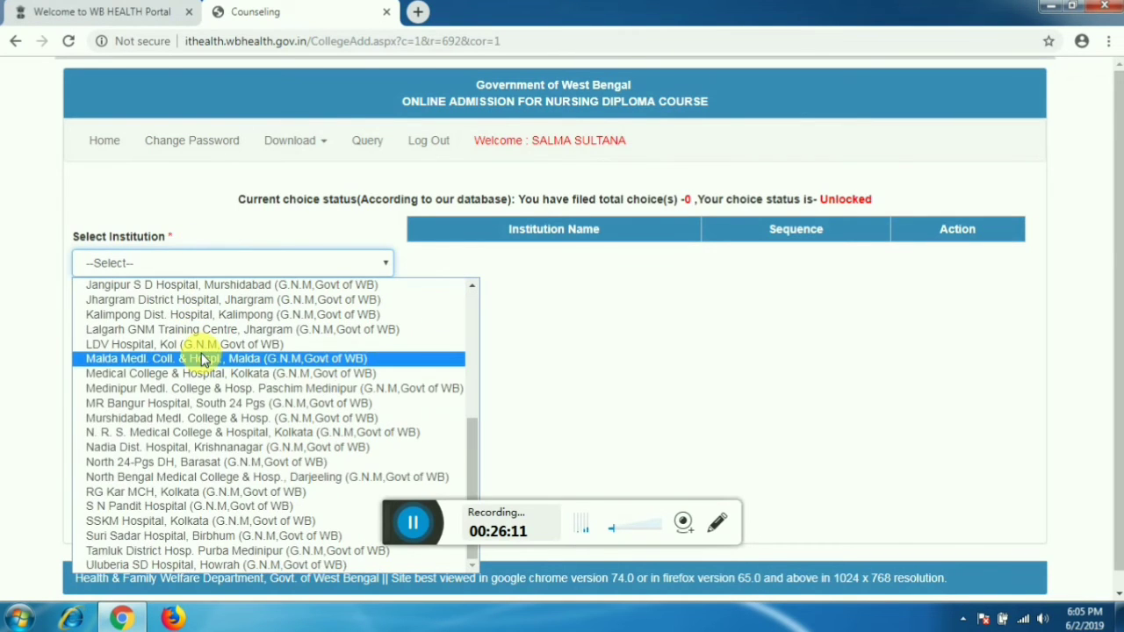
{"action": "left_click", "coordinate": [201, 422]}
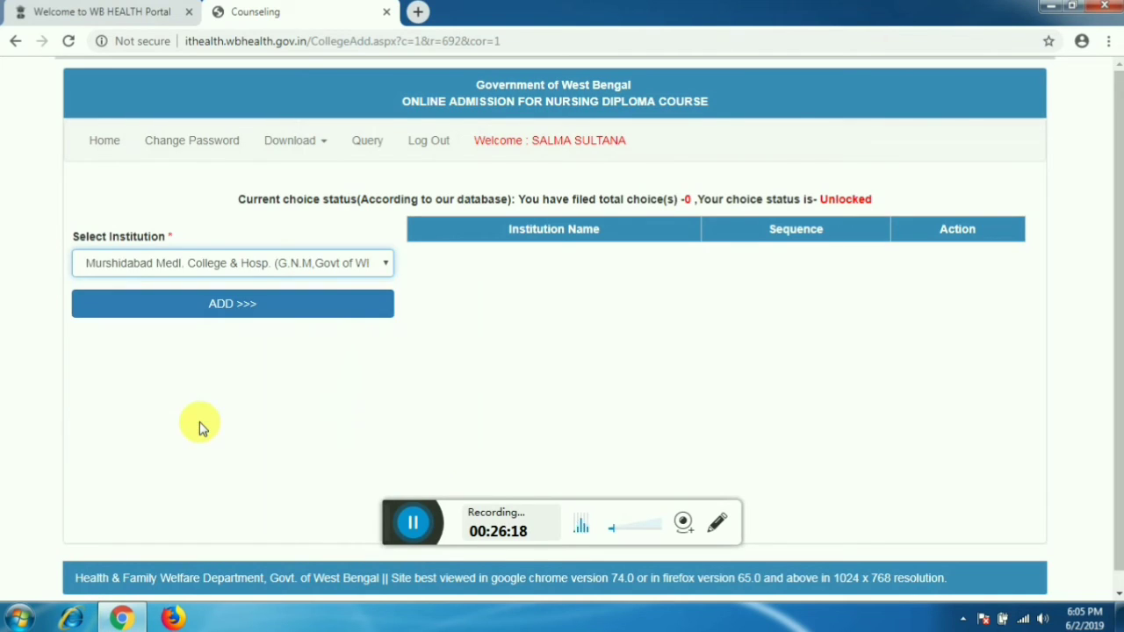
{"action": "left_click", "coordinate": [222, 321]}
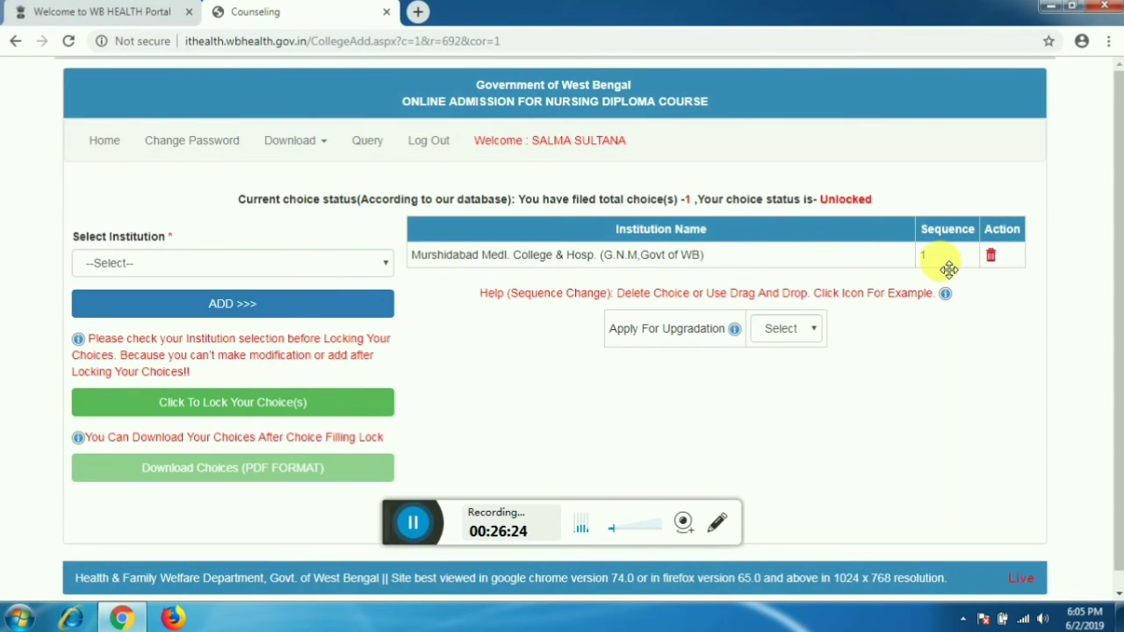
{"action": "left_click", "coordinate": [334, 268]}
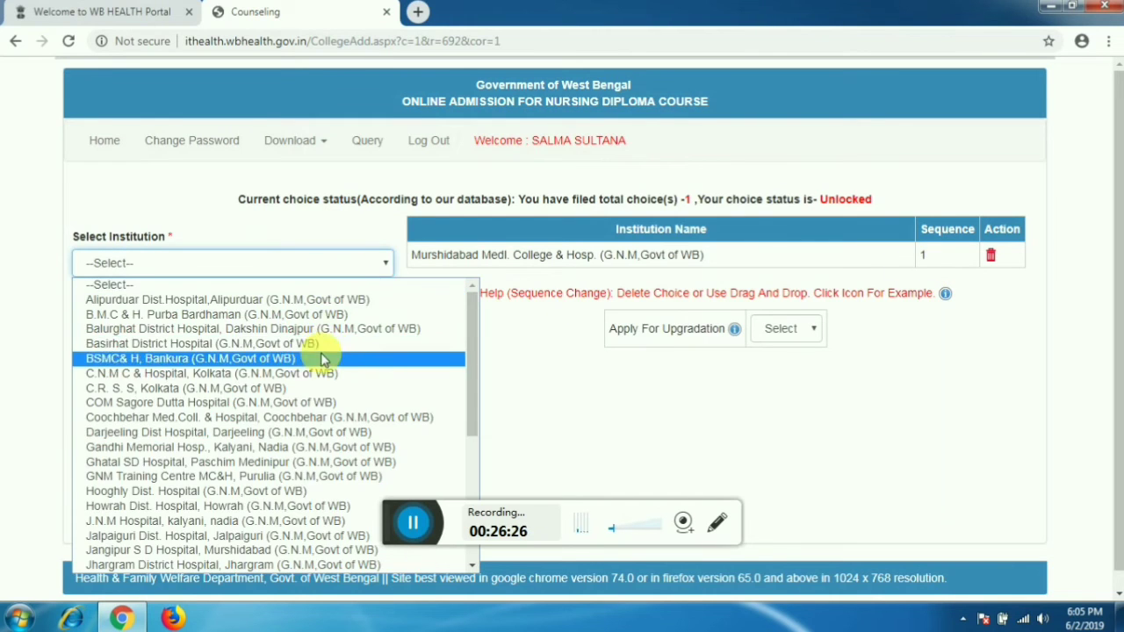
{"action": "scroll", "coordinate": [322, 369], "scroll_direction": "down", "scroll_amount": 3}
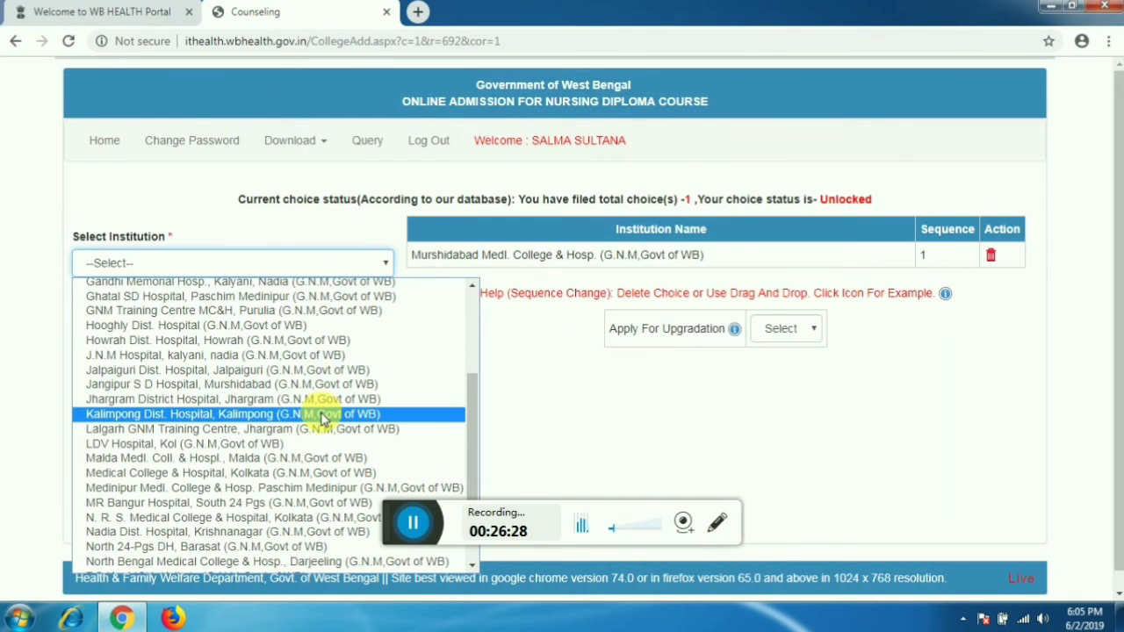
{"action": "scroll", "coordinate": [322, 418], "scroll_direction": "down", "scroll_amount": 2}
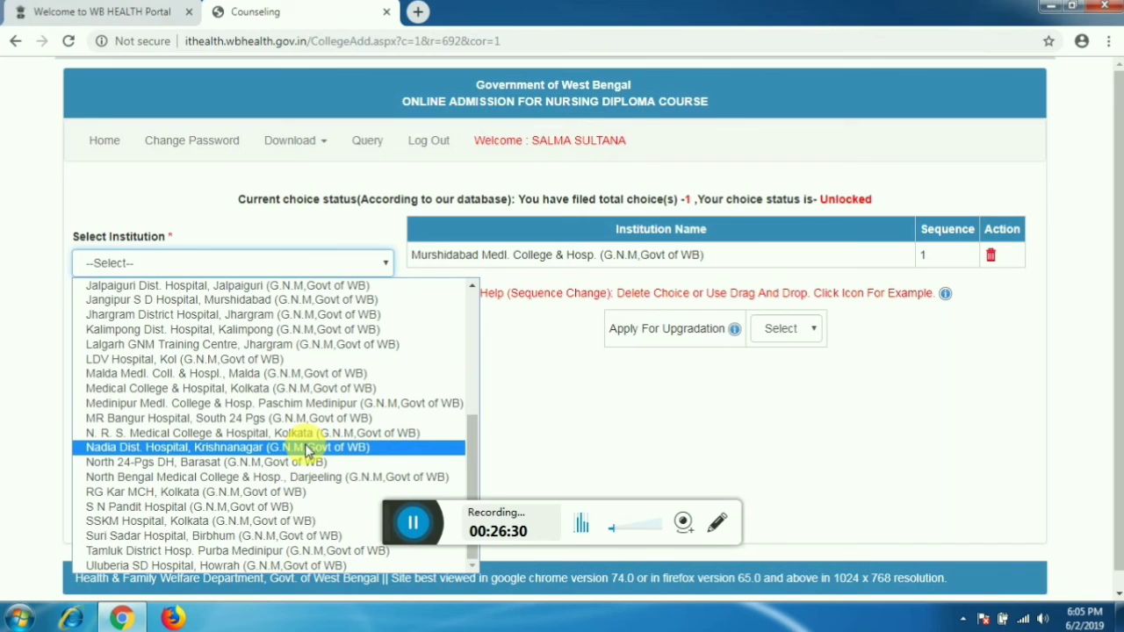
{"action": "left_click", "coordinate": [307, 448]}
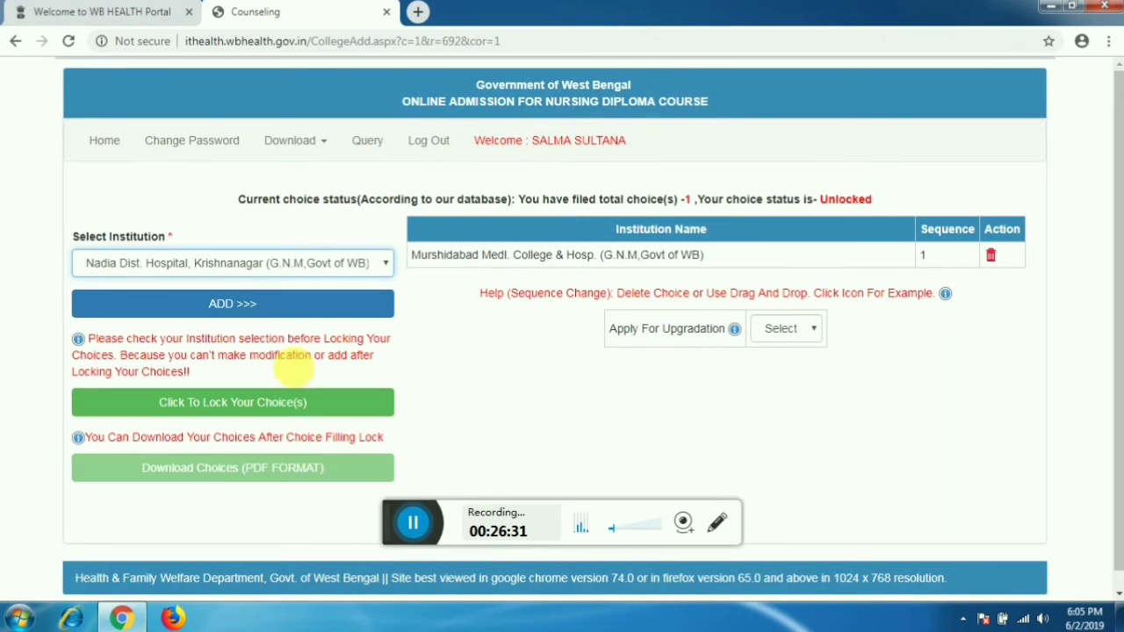
{"action": "left_click", "coordinate": [227, 308]}
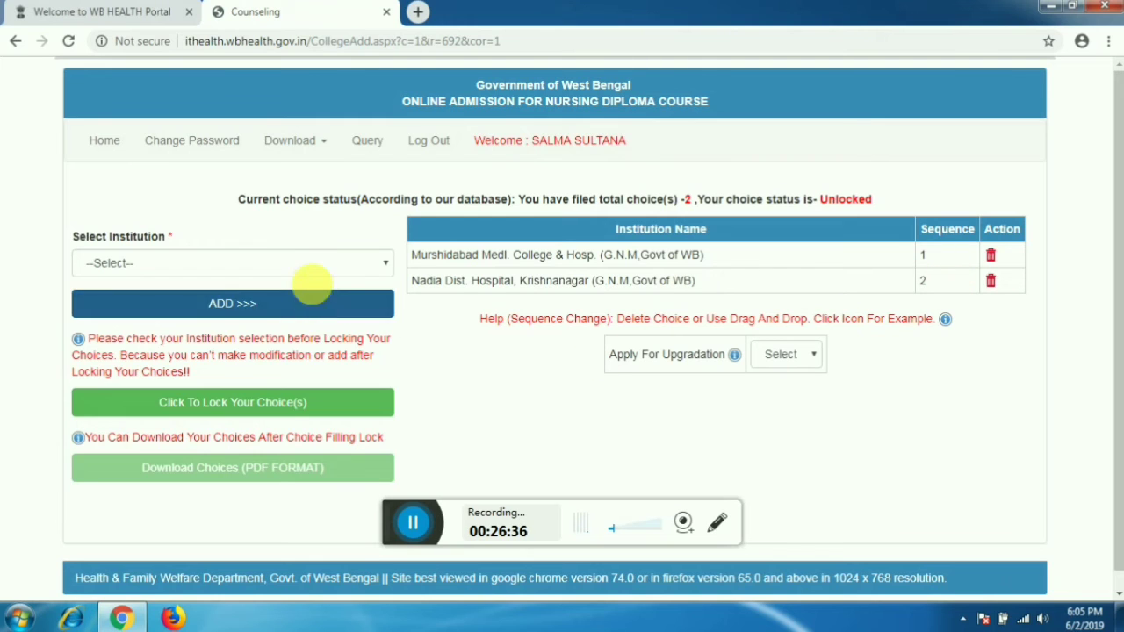
{"action": "left_click", "coordinate": [316, 271]}
{"action": "scroll", "coordinate": [296, 431], "scroll_direction": "down", "scroll_amount": 4}
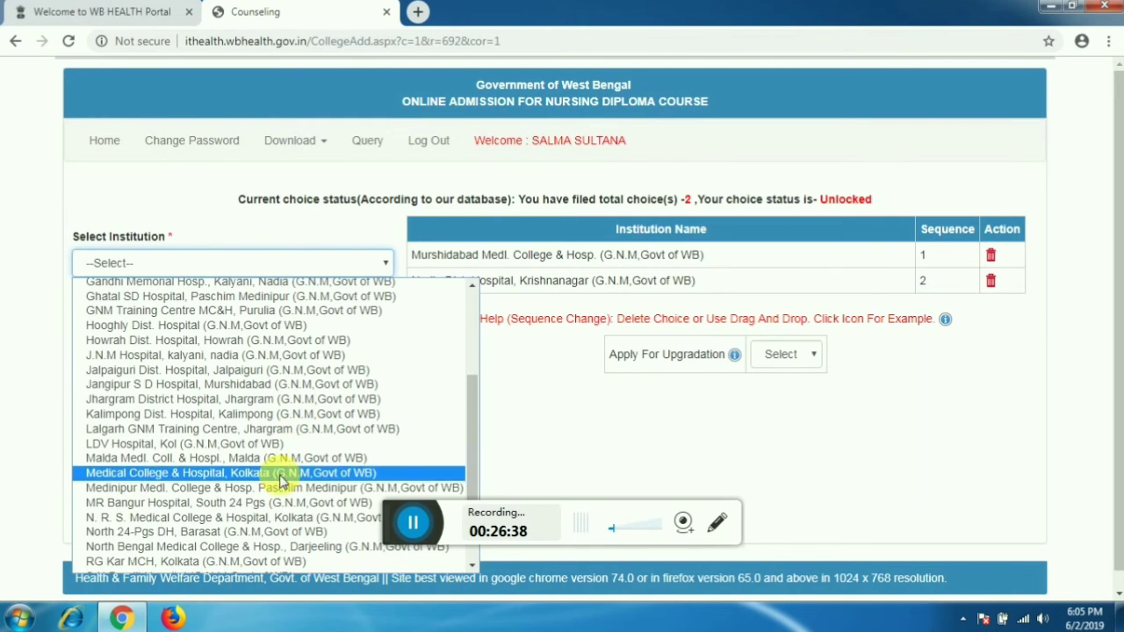
{"action": "left_click", "coordinate": [270, 518]}
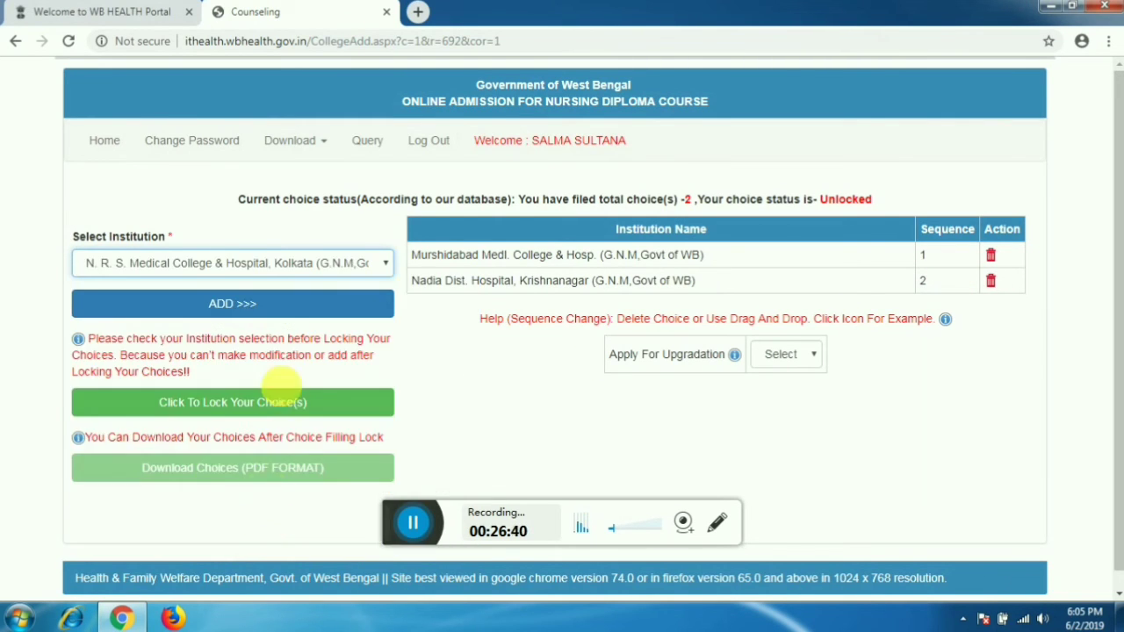
{"action": "left_click", "coordinate": [282, 307]}
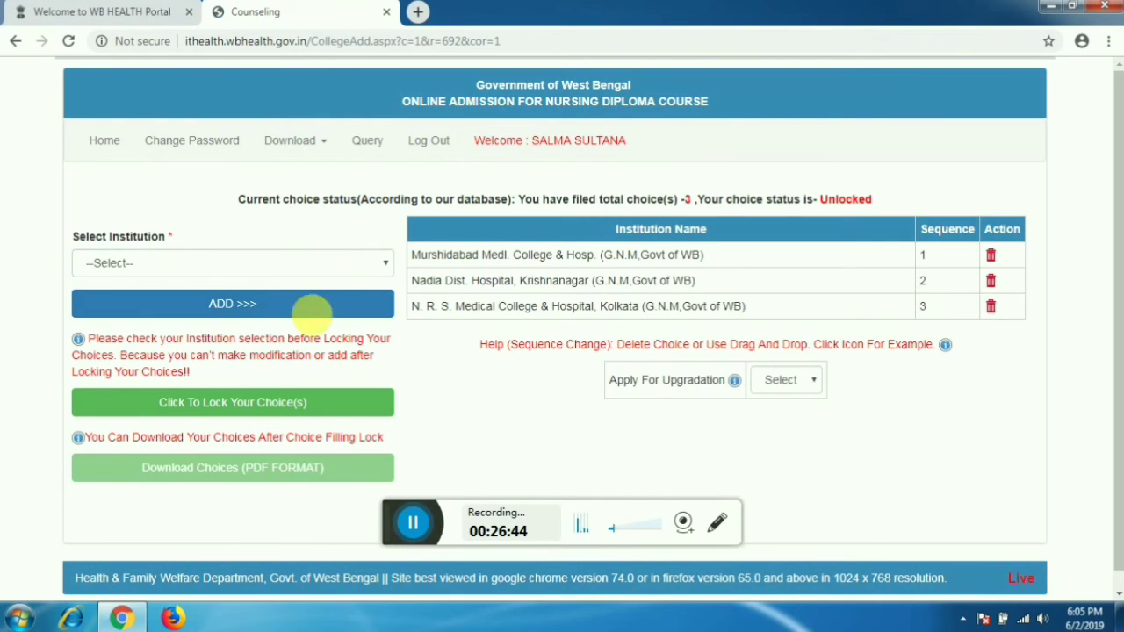
{"action": "left_click", "coordinate": [251, 268]}
{"action": "scroll", "coordinate": [263, 389], "scroll_direction": "down", "scroll_amount": 5}
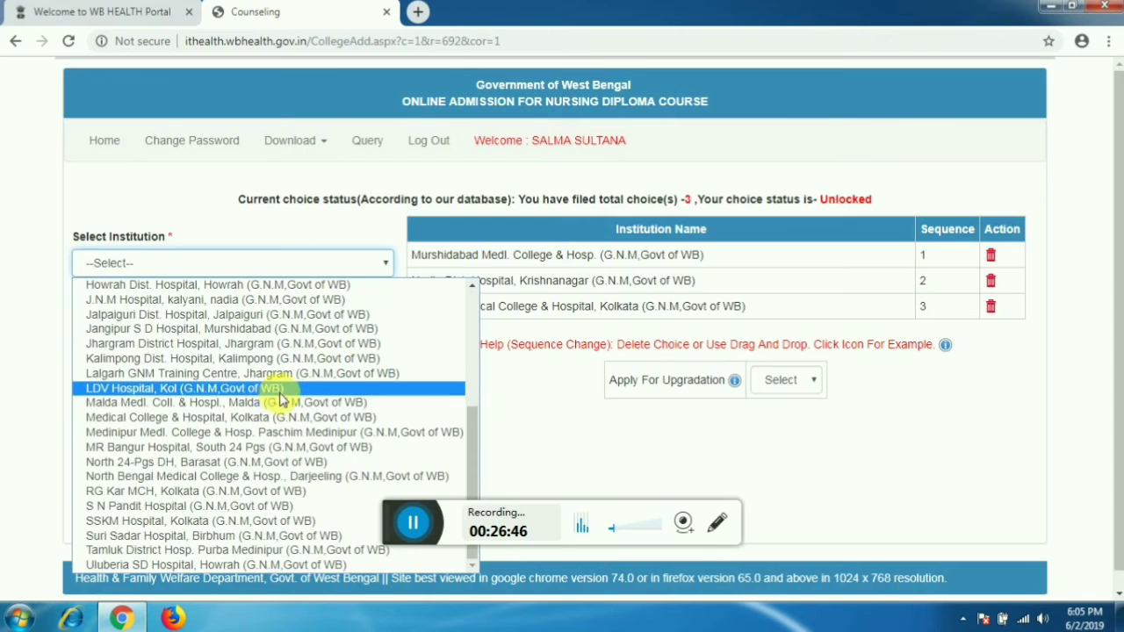
{"action": "left_click", "coordinate": [262, 492]}
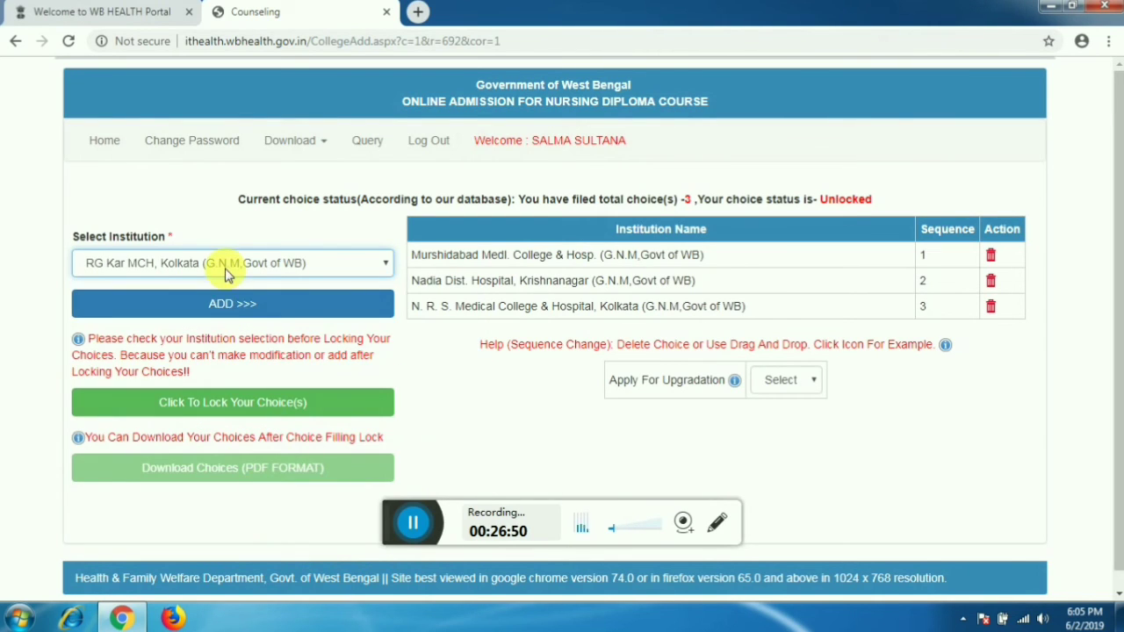
{"action": "left_click", "coordinate": [230, 303]}
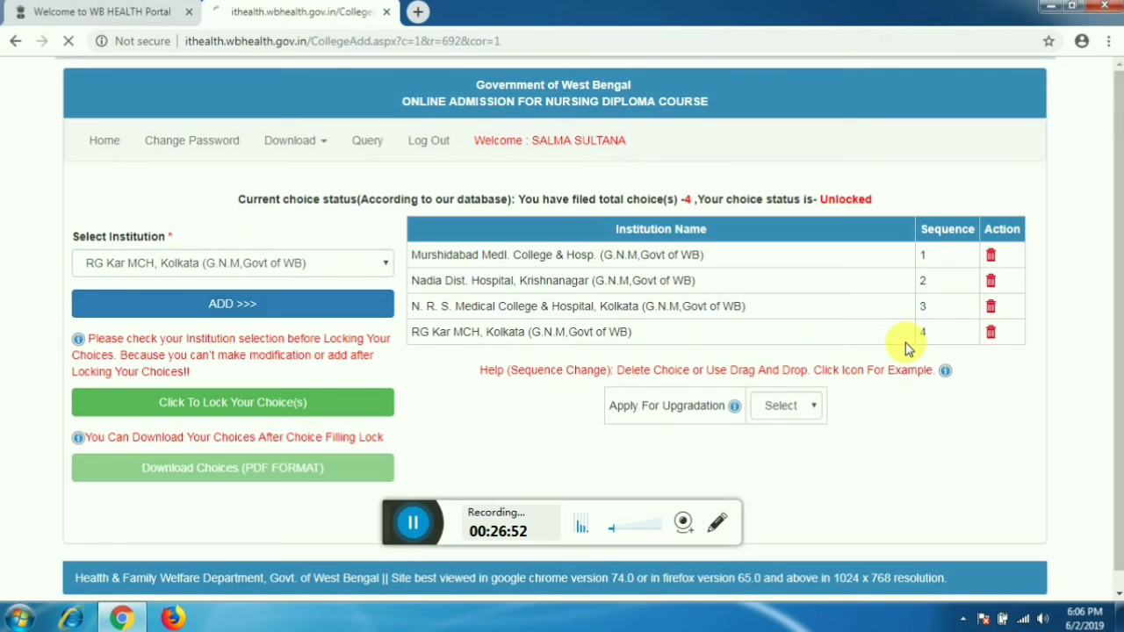
{"action": "left_click", "coordinate": [356, 264]}
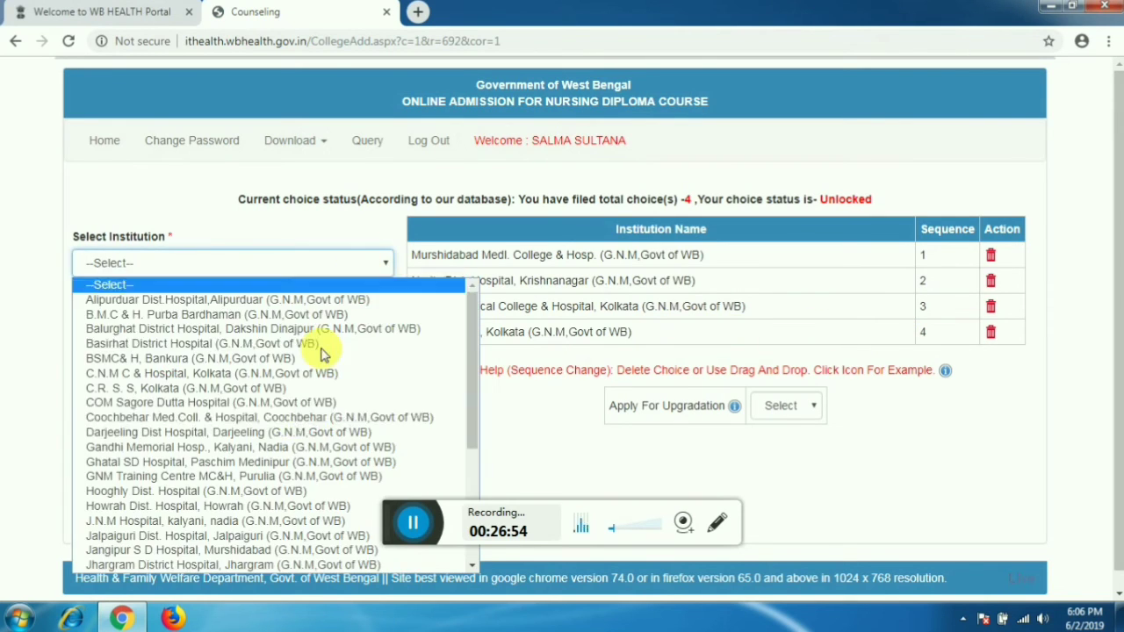
{"action": "scroll", "coordinate": [295, 421], "scroll_direction": "down", "scroll_amount": 6}
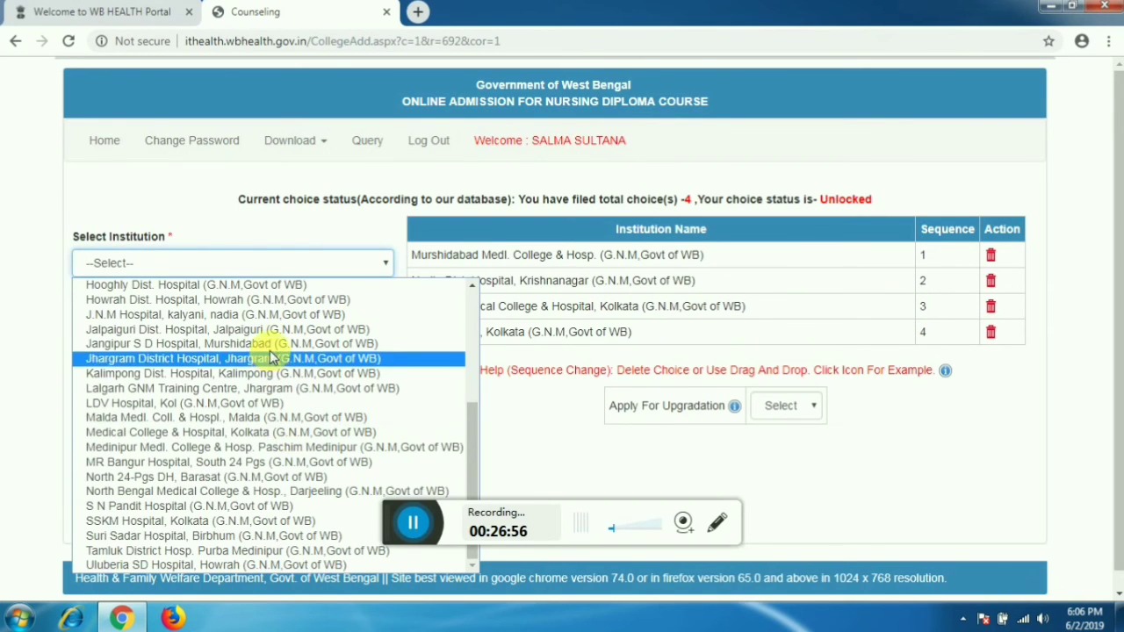
{"action": "left_click", "coordinate": [273, 538]}
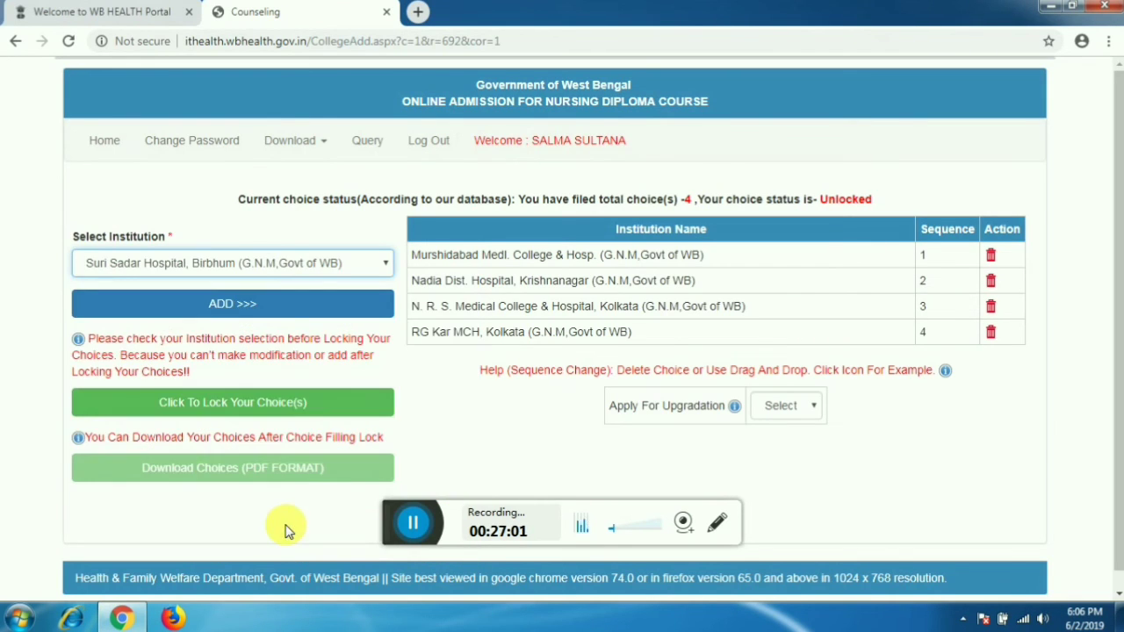
{"action": "left_click", "coordinate": [263, 307]}
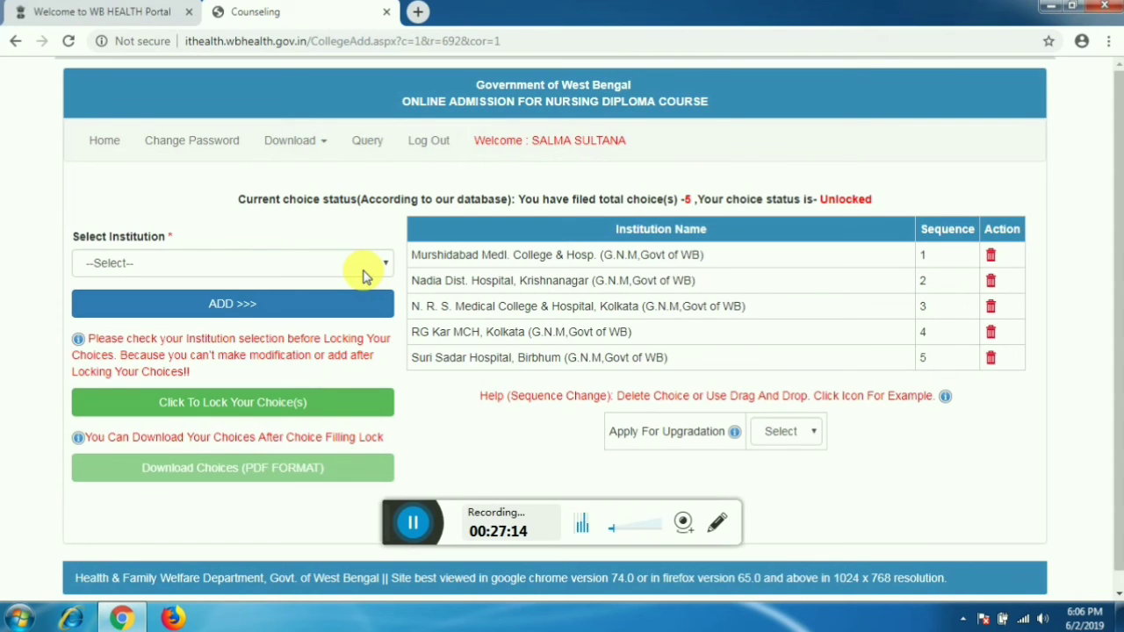
{"action": "scroll", "coordinate": [346, 289], "scroll_direction": "down", "scroll_amount": 1}
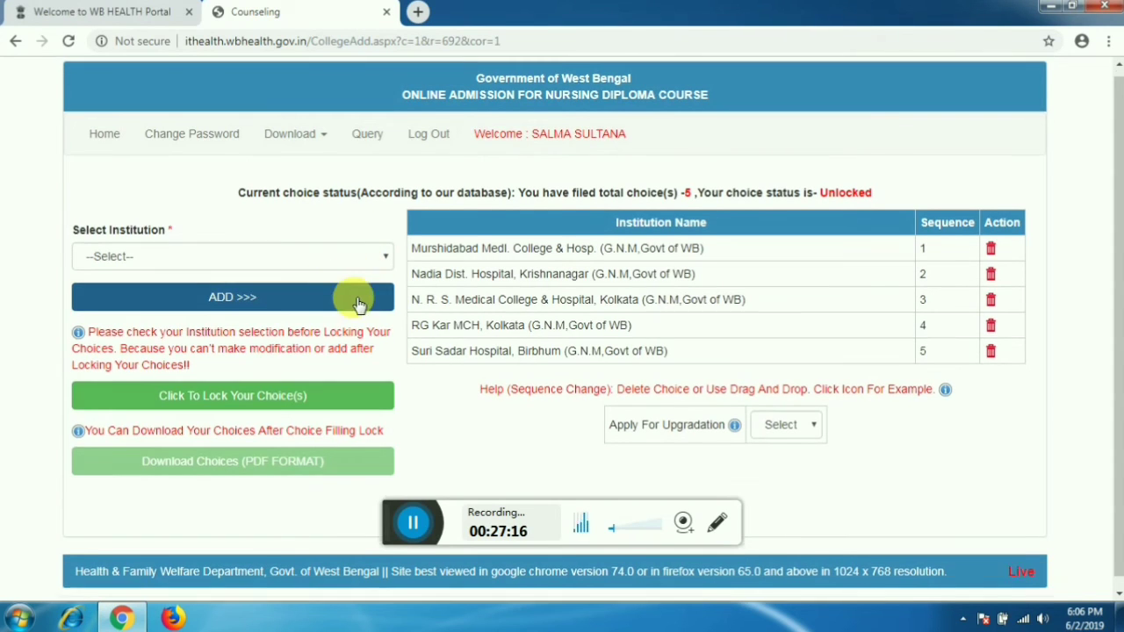
Try locking the choices, dismiss the upgradation warning, and set Apply For Upgradation to YES.
{"action": "left_click", "coordinate": [270, 392]}
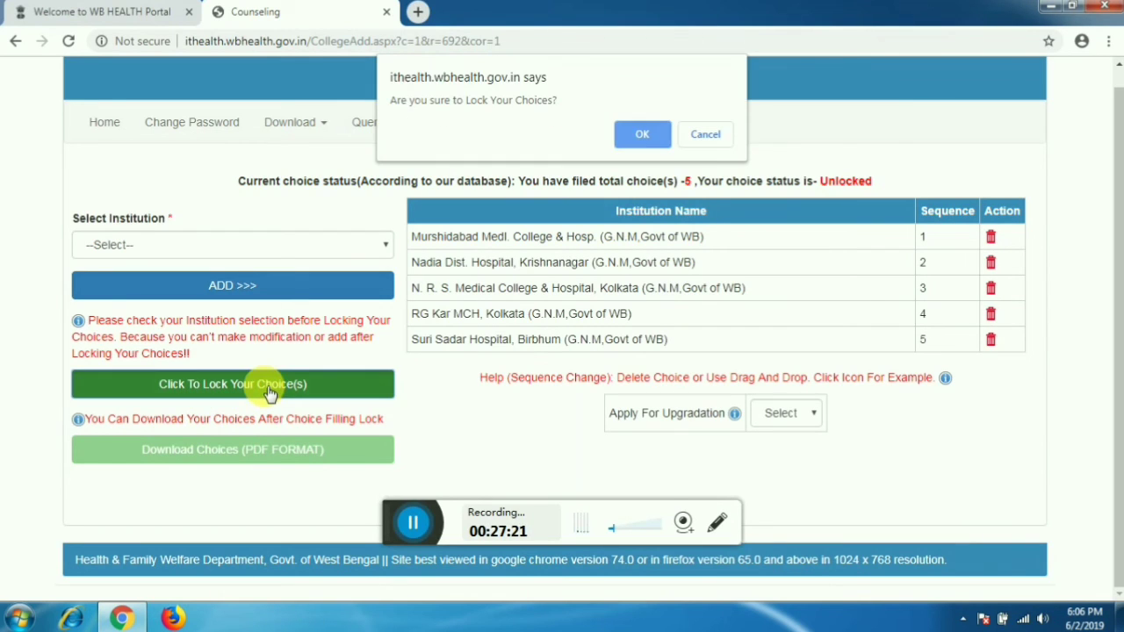
{"action": "left_click", "coordinate": [651, 140]}
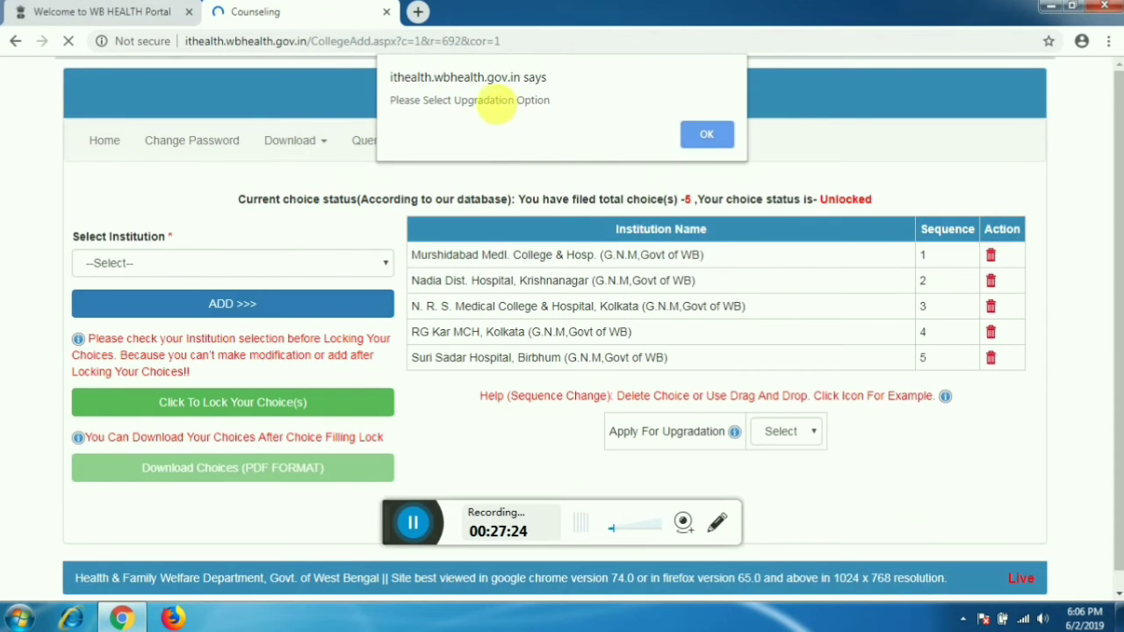
{"action": "left_click", "coordinate": [708, 133]}
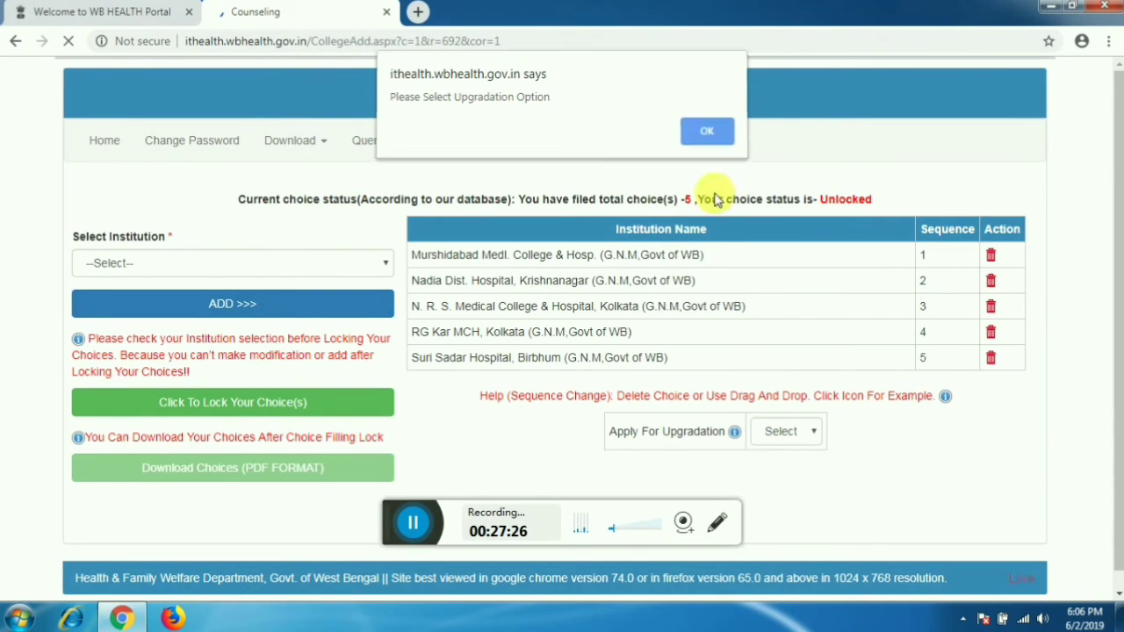
{"action": "left_click", "coordinate": [799, 432]}
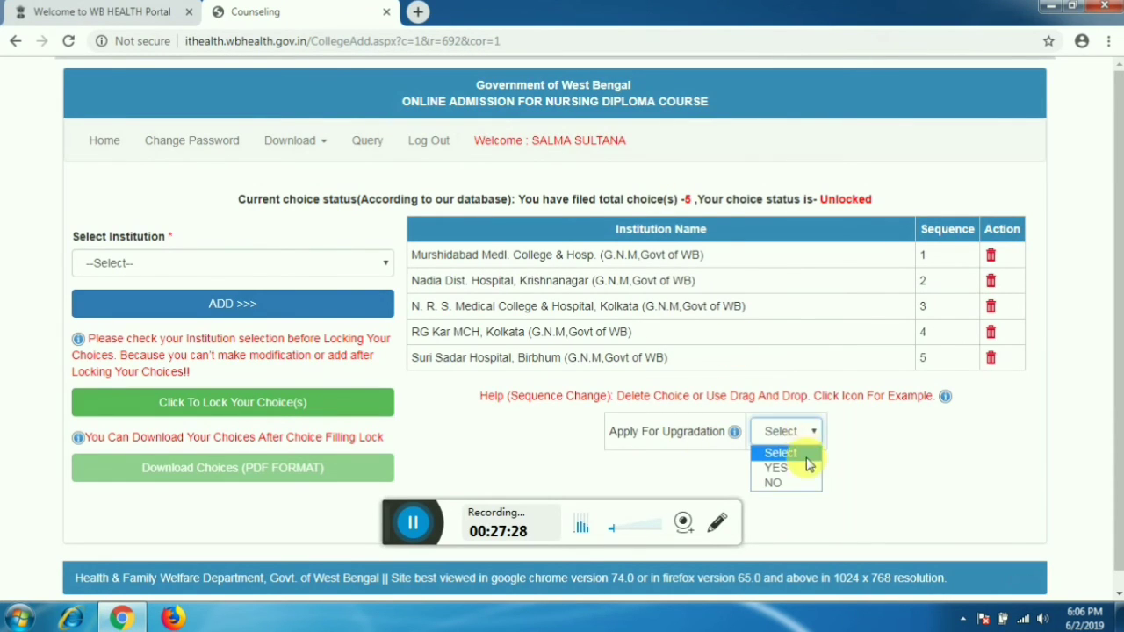
{"action": "left_click", "coordinate": [807, 470]}
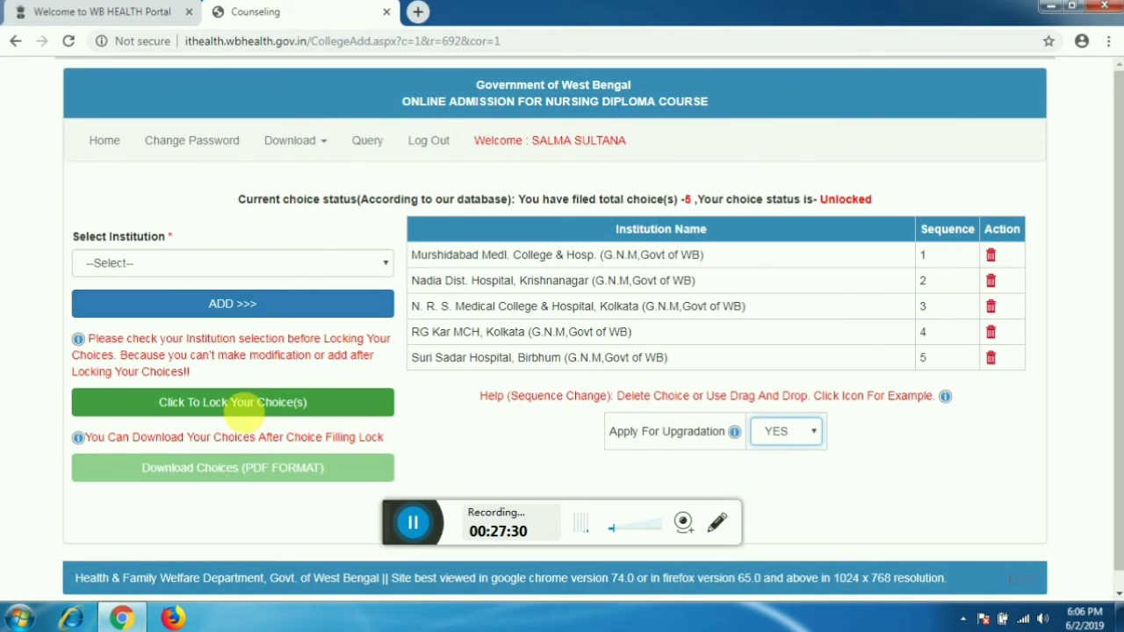
Cancel the second lock prompt and reselect YES for Apply For Upgradation.
{"action": "left_click", "coordinate": [239, 413]}
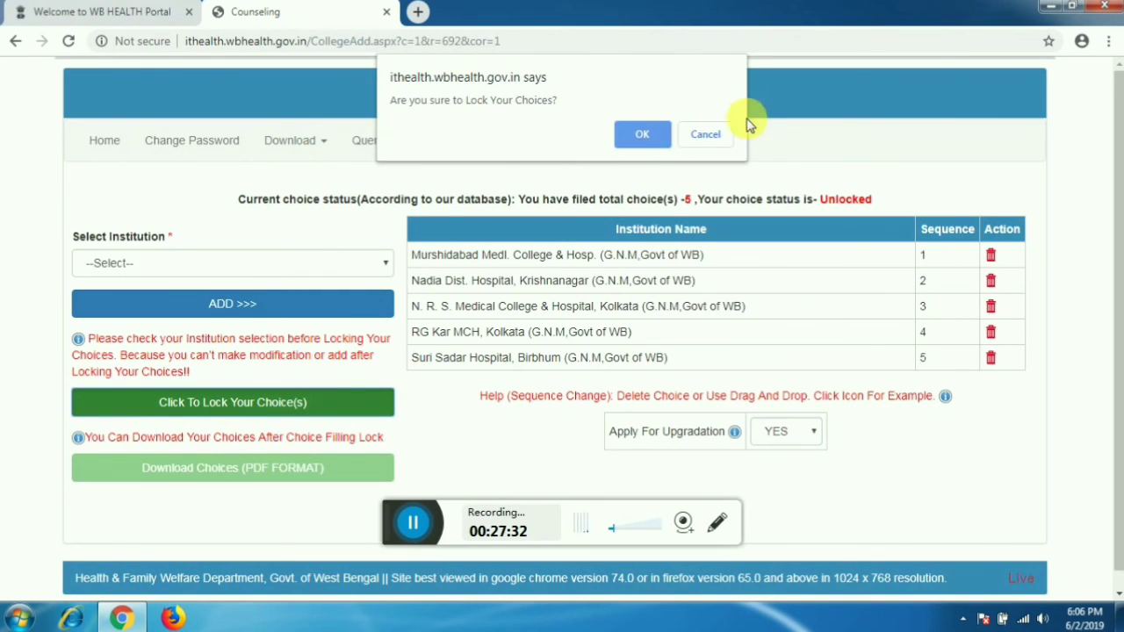
{"action": "left_click", "coordinate": [711, 137]}
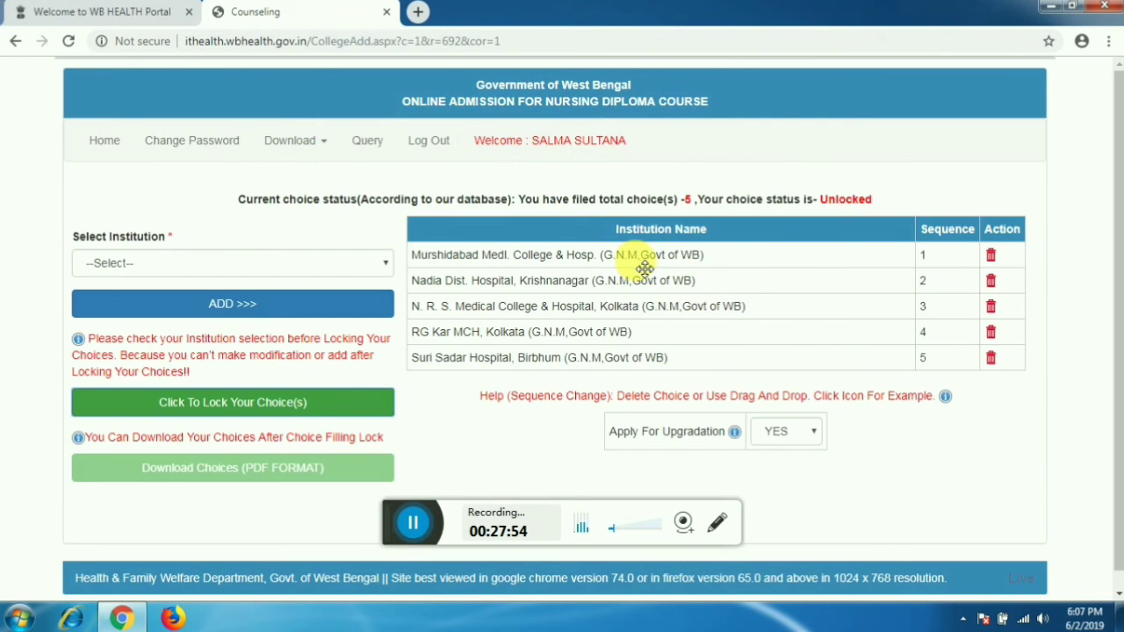
{"action": "left_click", "coordinate": [795, 434]}
{"action": "left_click", "coordinate": [802, 471]}
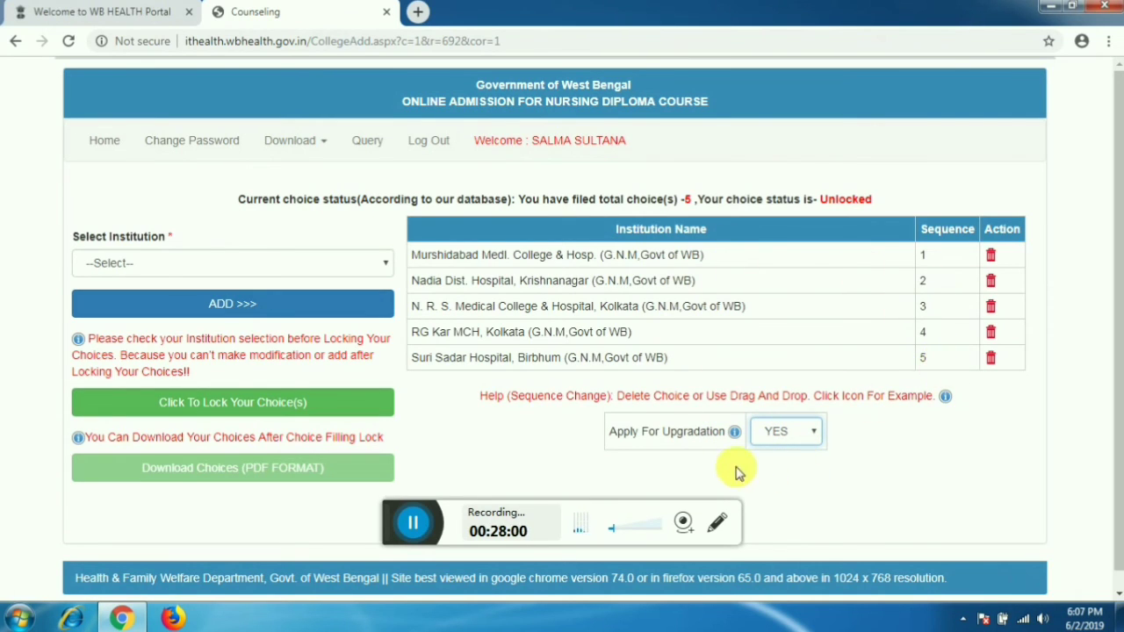
Confirm locking the five GNM choices, then download Choices in PDF format.
{"action": "left_click", "coordinate": [261, 410]}
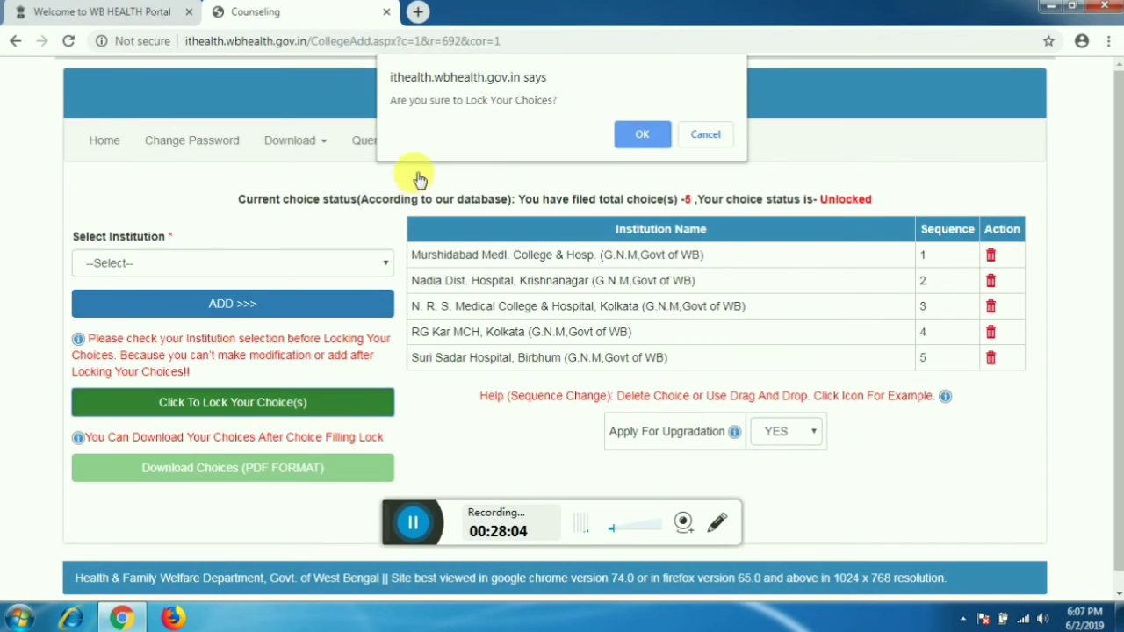
{"action": "left_click", "coordinate": [641, 134]}
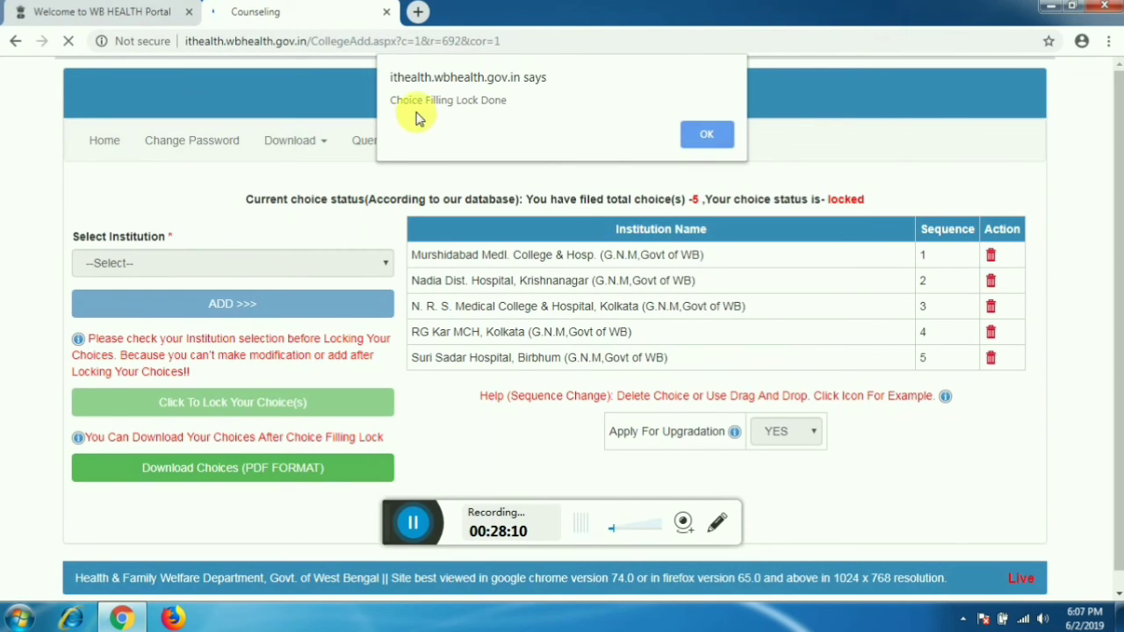
{"action": "left_click", "coordinate": [706, 134]}
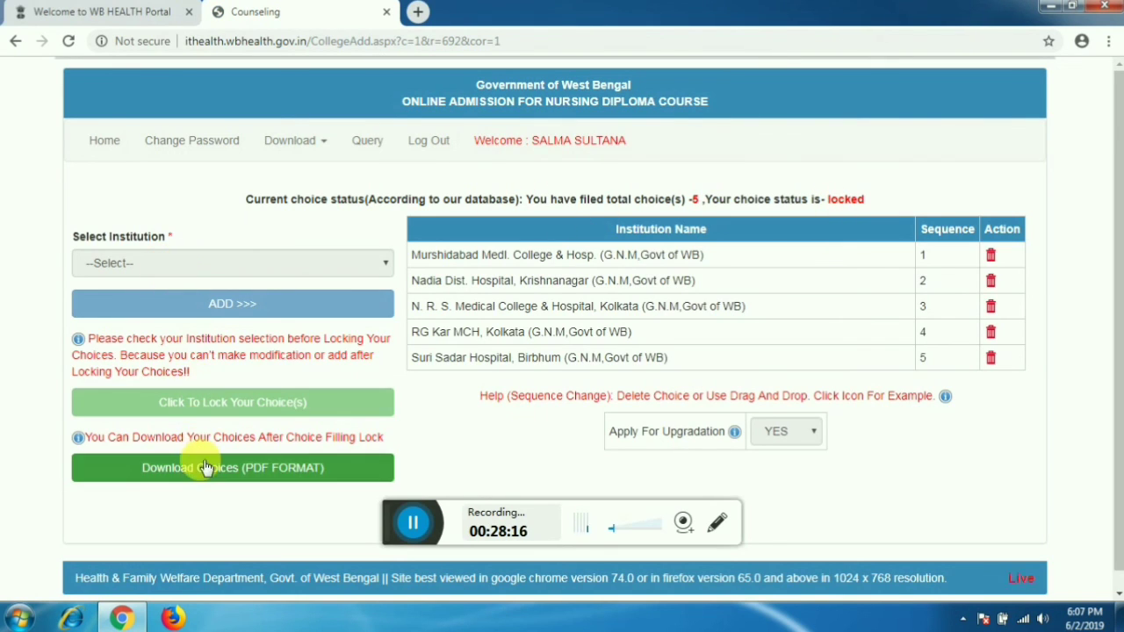
{"action": "left_click", "coordinate": [268, 474]}
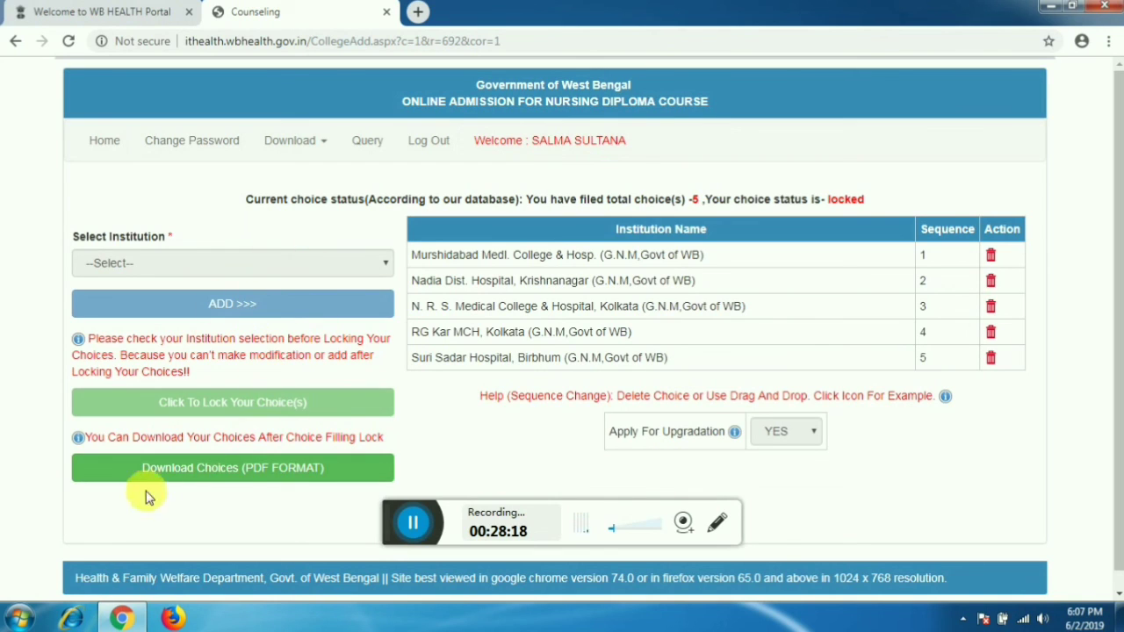
{"action": "left_click", "coordinate": [225, 478]}
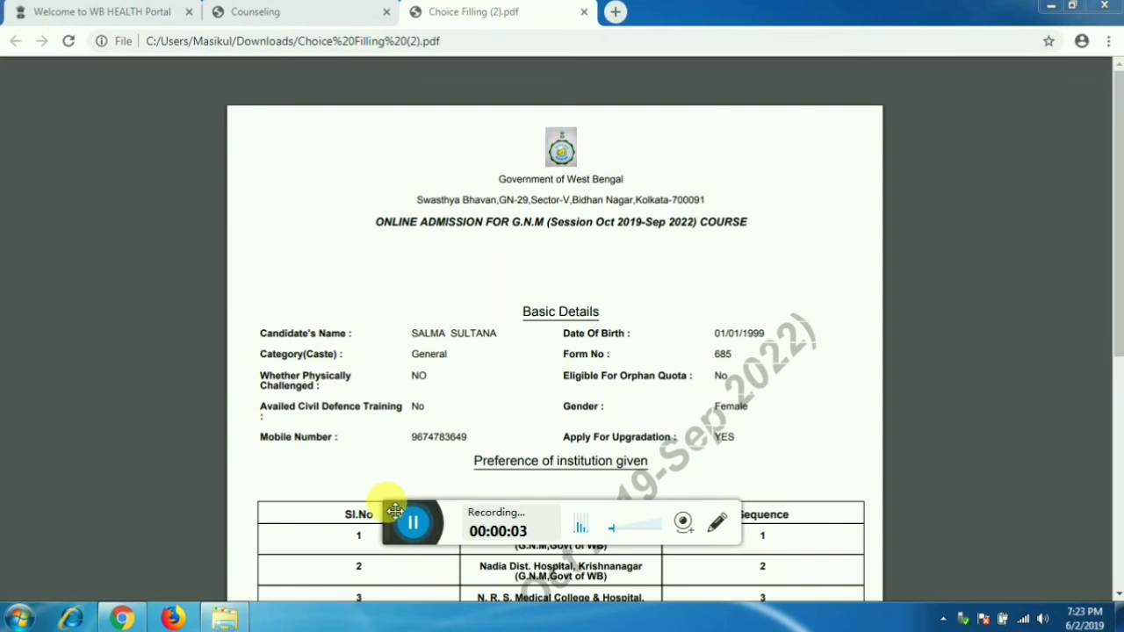
Scroll through the Choice Filling (2).pdf preference table, then close its tab.
{"action": "left_click_drag", "start_coordinate": [394, 515], "coordinate": [762, 576]}
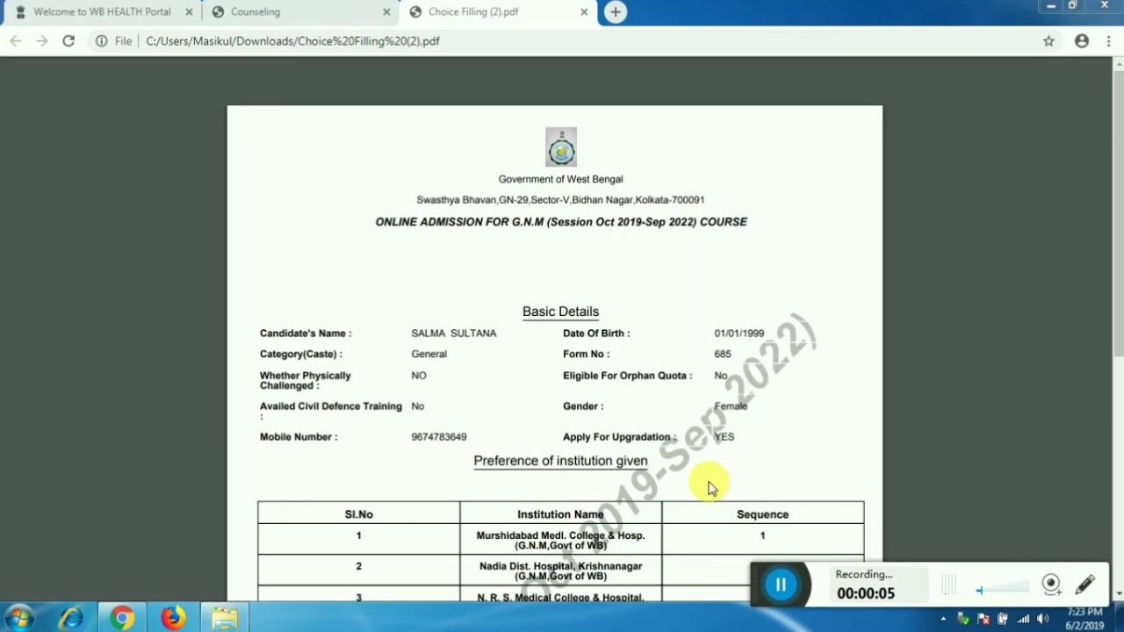
{"action": "scroll", "coordinate": [1107, 219], "scroll_direction": "down", "scroll_amount": 1}
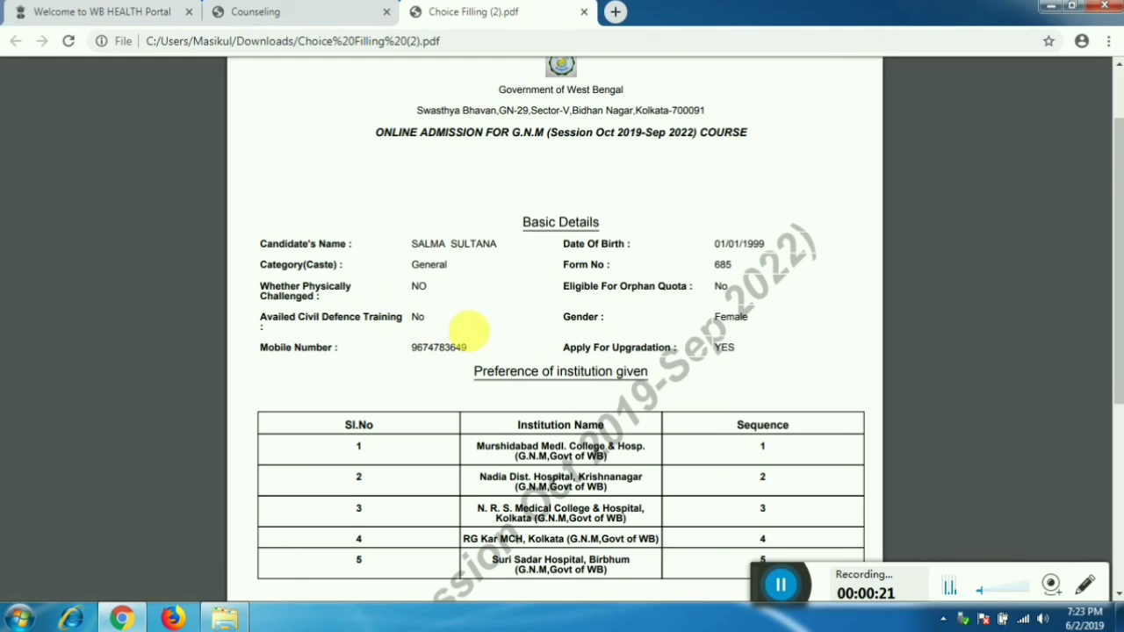
{"action": "scroll", "coordinate": [439, 329], "scroll_direction": "down", "scroll_amount": 2}
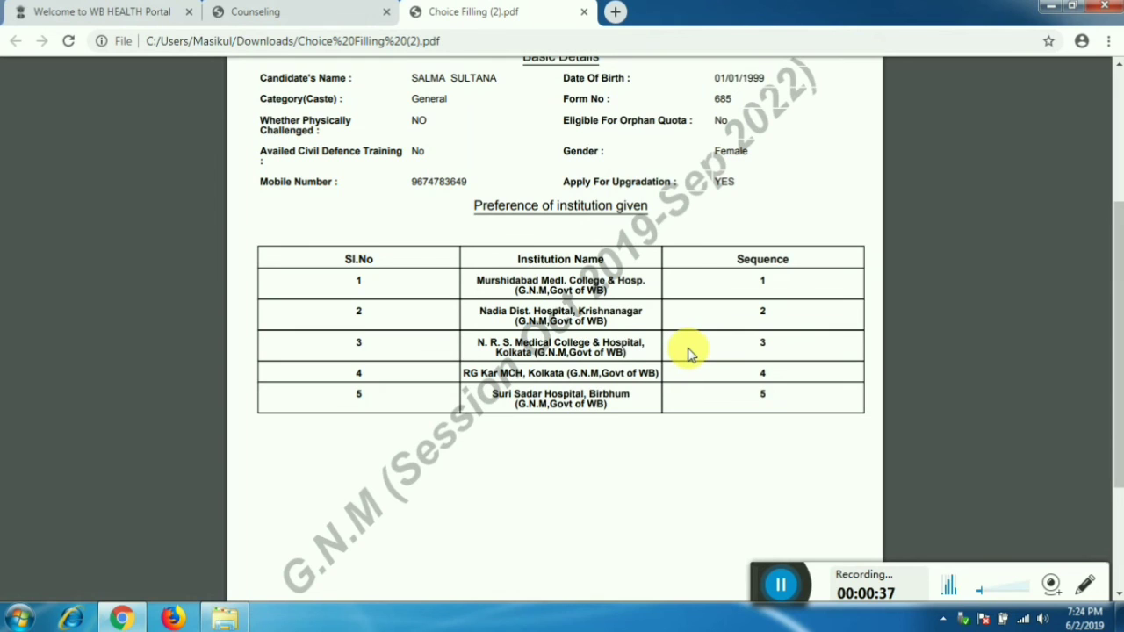
{"action": "scroll", "coordinate": [687, 353], "scroll_direction": "up", "scroll_amount": 1}
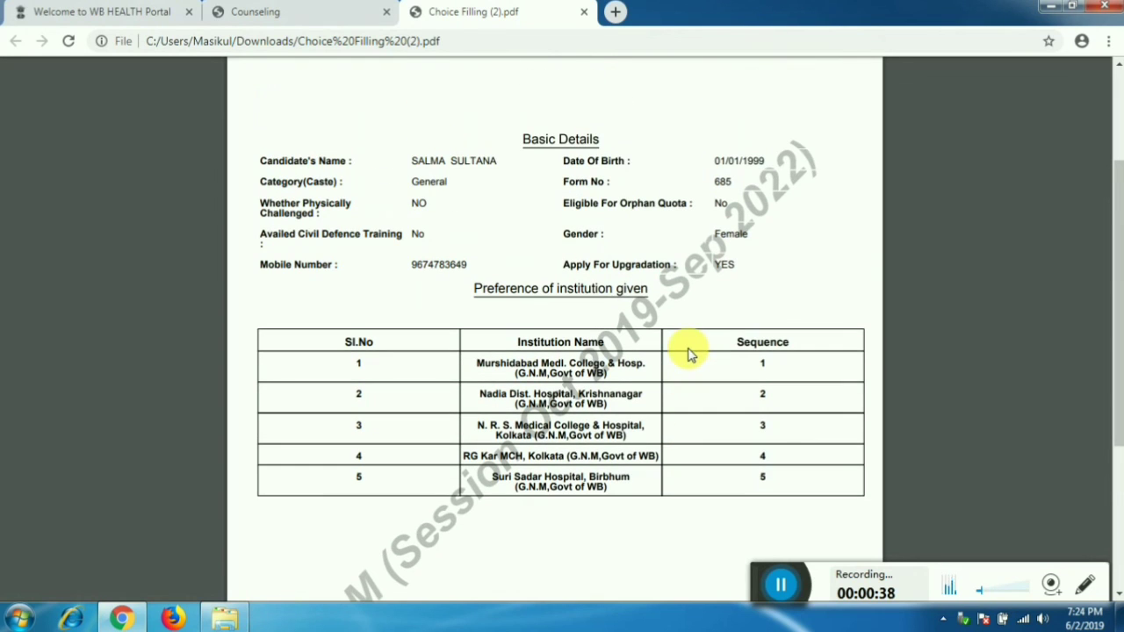
{"action": "left_click", "coordinate": [585, 12]}
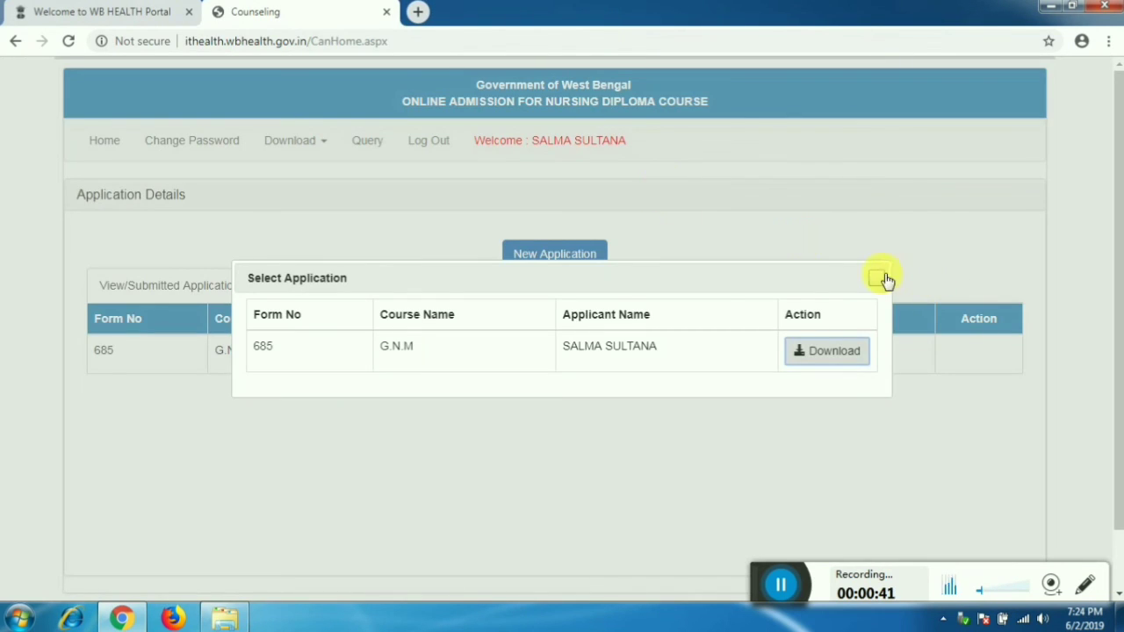
Close the Select Application dialog.
{"action": "left_click", "coordinate": [880, 278]}
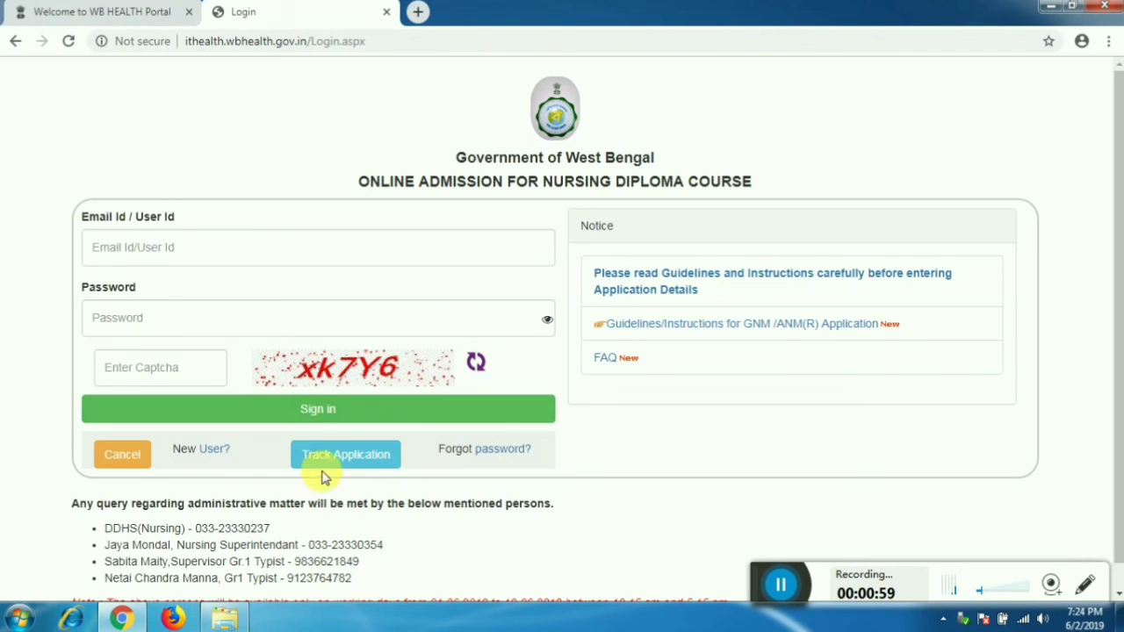
Track the application's status by entering its form number, then go back to login.
{"action": "left_click", "coordinate": [367, 465]}
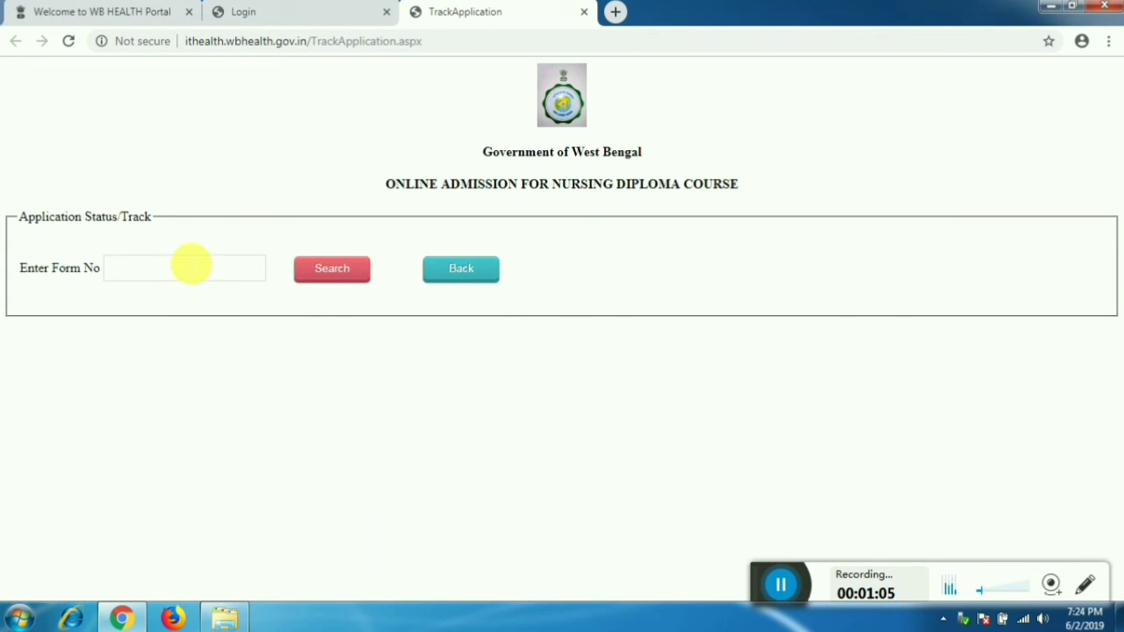
{"action": "type", "text": "685"}
{"action": "left_click", "coordinate": [330, 268]}
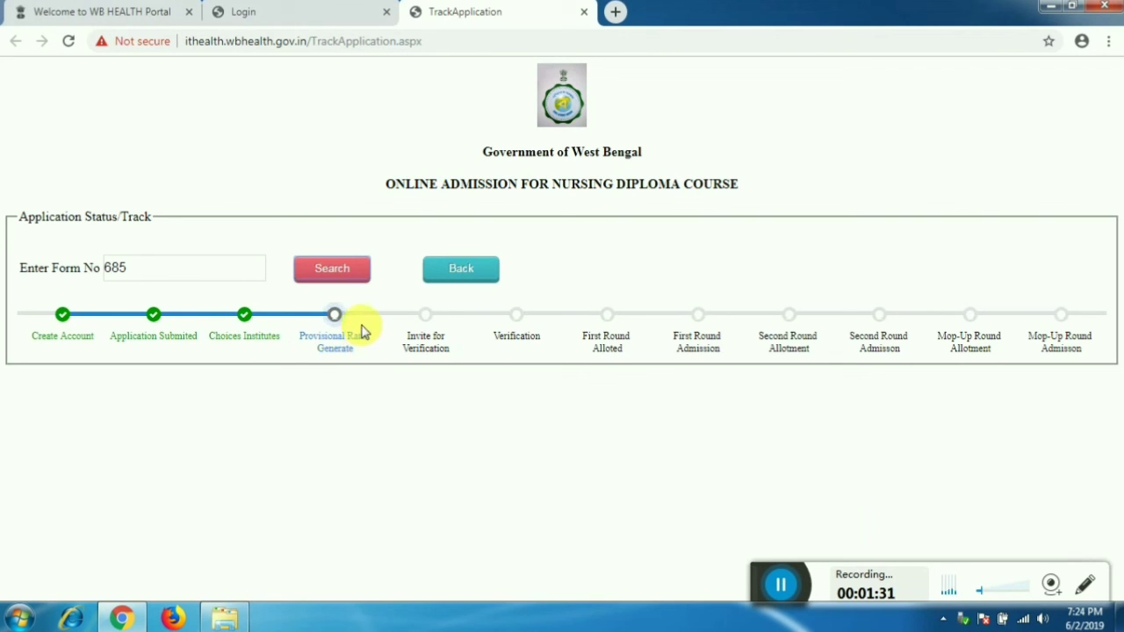
{"action": "left_click", "coordinate": [454, 274]}
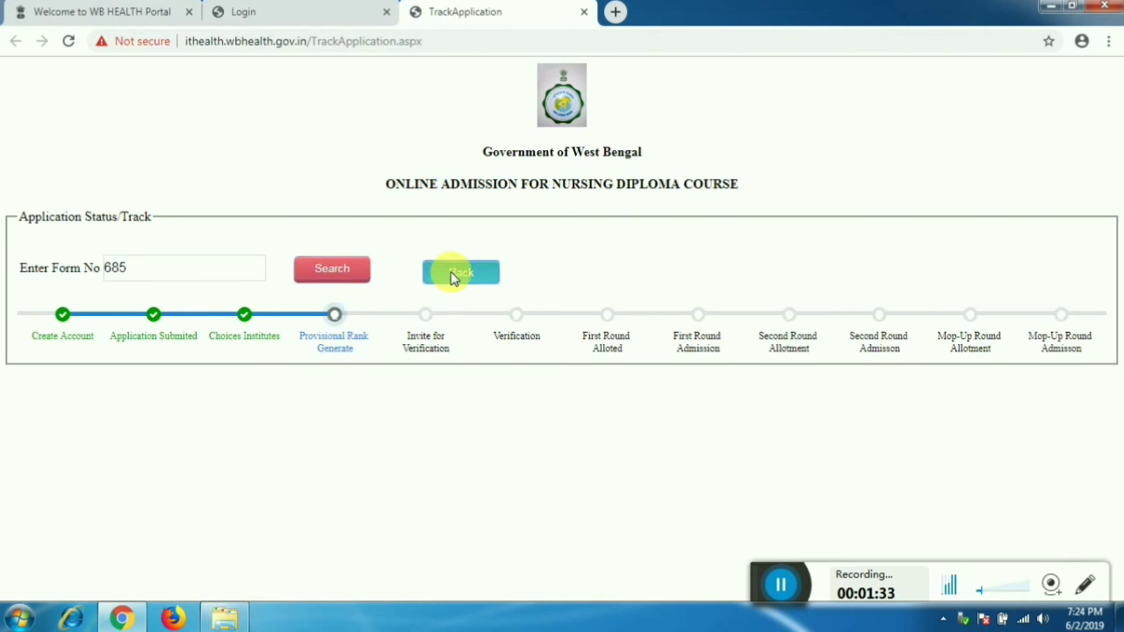